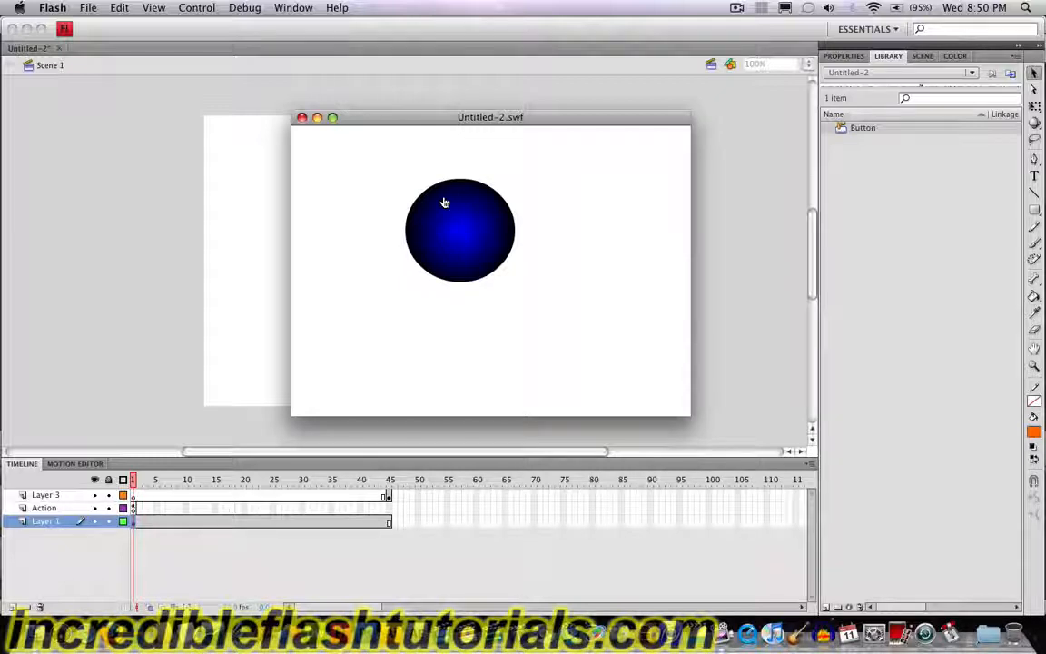
# Step: Try the blue button several times in the movie preview and close the preview
pyautogui.click(445, 202)
pyautogui.click(445, 201)
pyautogui.click(447, 211)
pyautogui.click(448, 212)
pyautogui.click(302, 118)
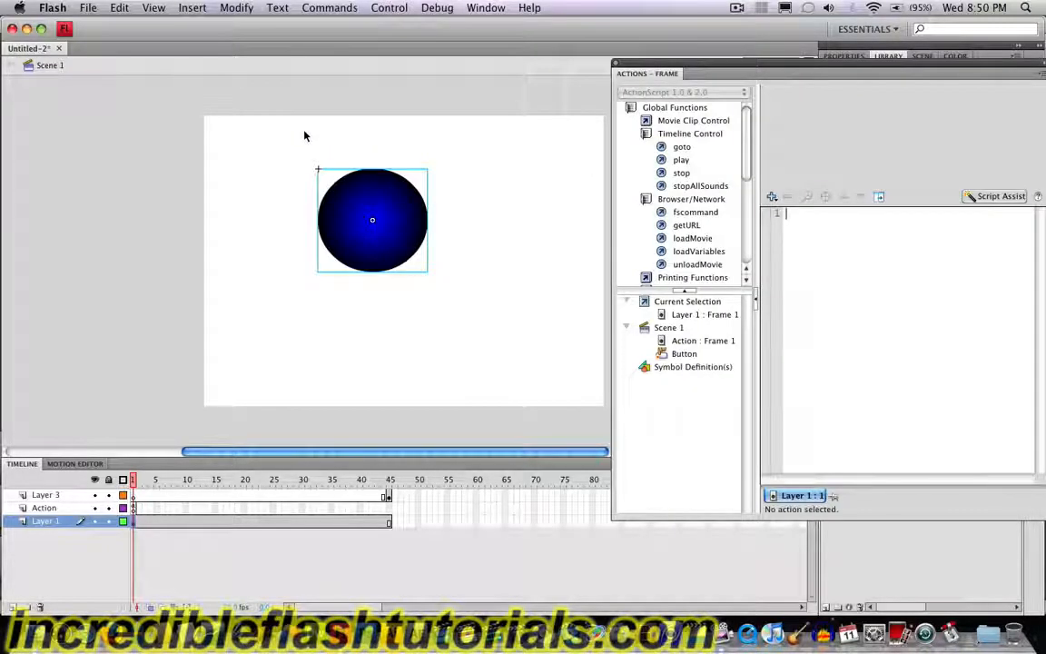
# Step: Change the blue button's release action from go to and play to go to and stop at frame 45
pyautogui.click(383, 191)
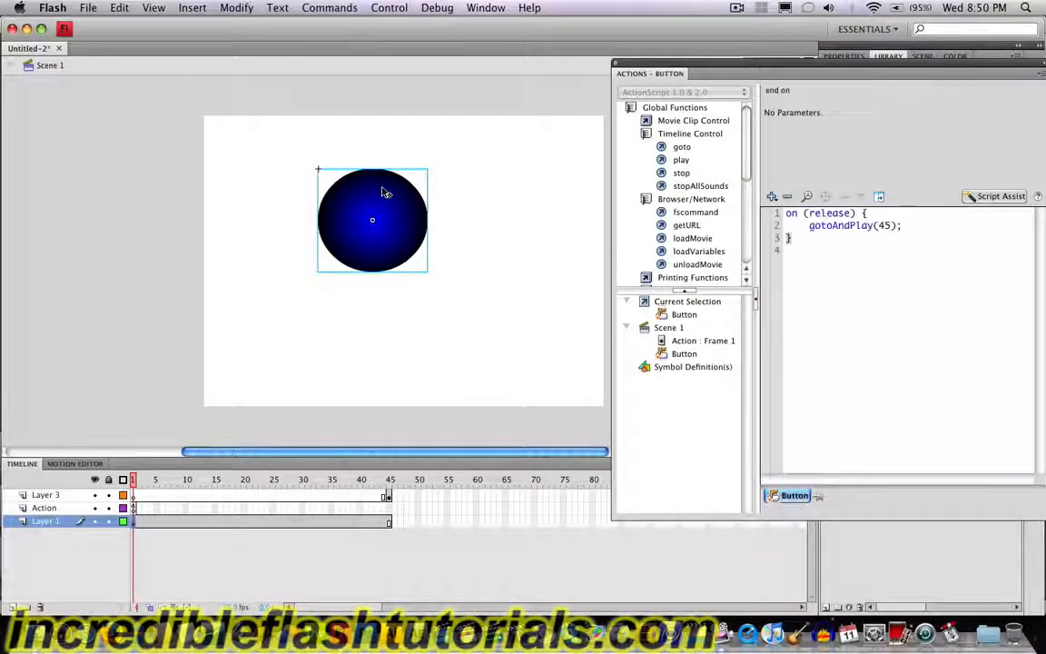
pyautogui.click(842, 229)
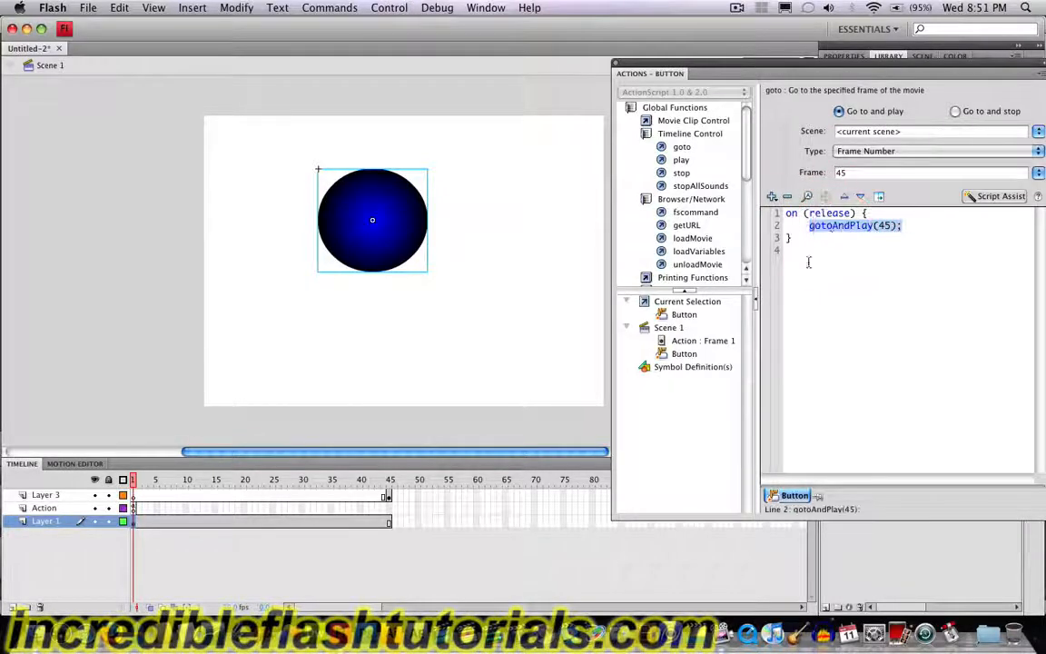
pyautogui.click(954, 111)
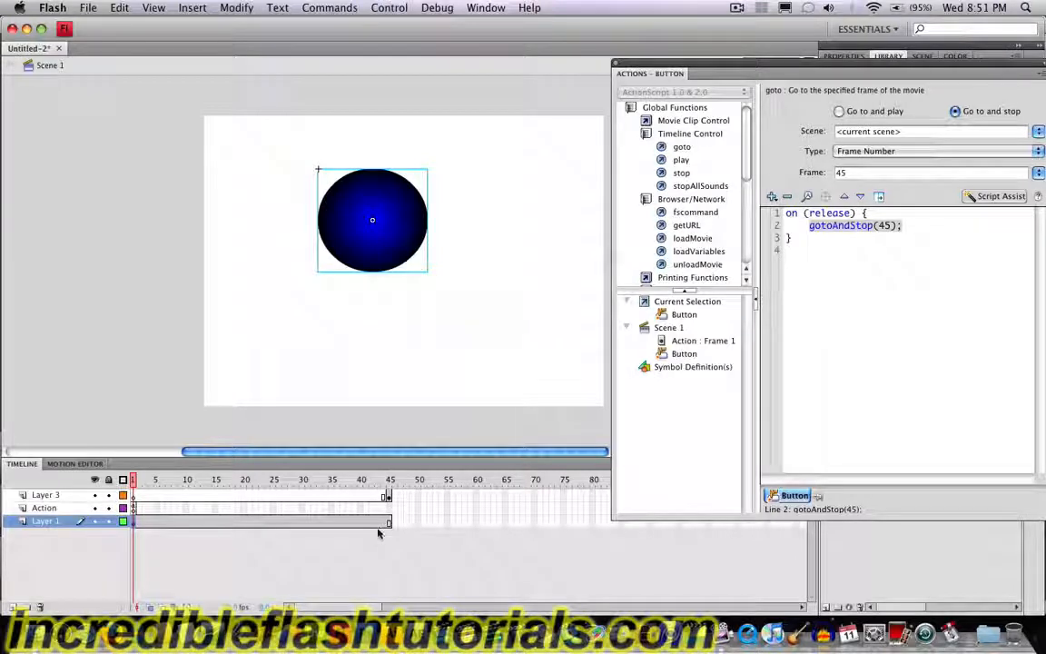
# Step: Test the movie, trigger the blue button, and return to the Action layer's frame script and frame 45
pyautogui.click(397, 7)
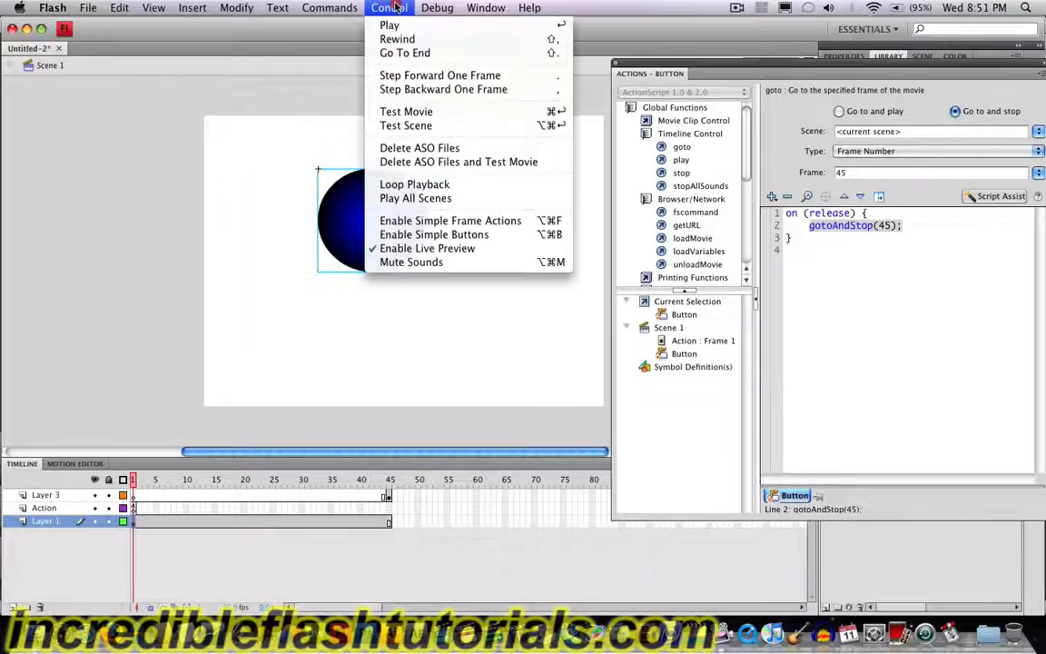
pyautogui.click(406, 110)
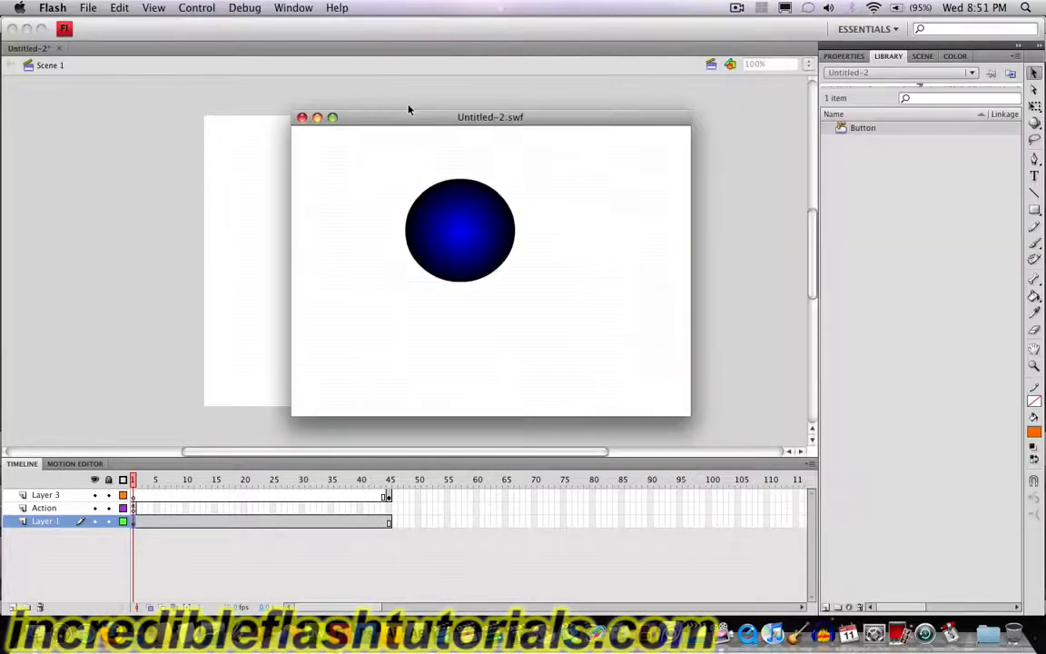
pyautogui.click(432, 205)
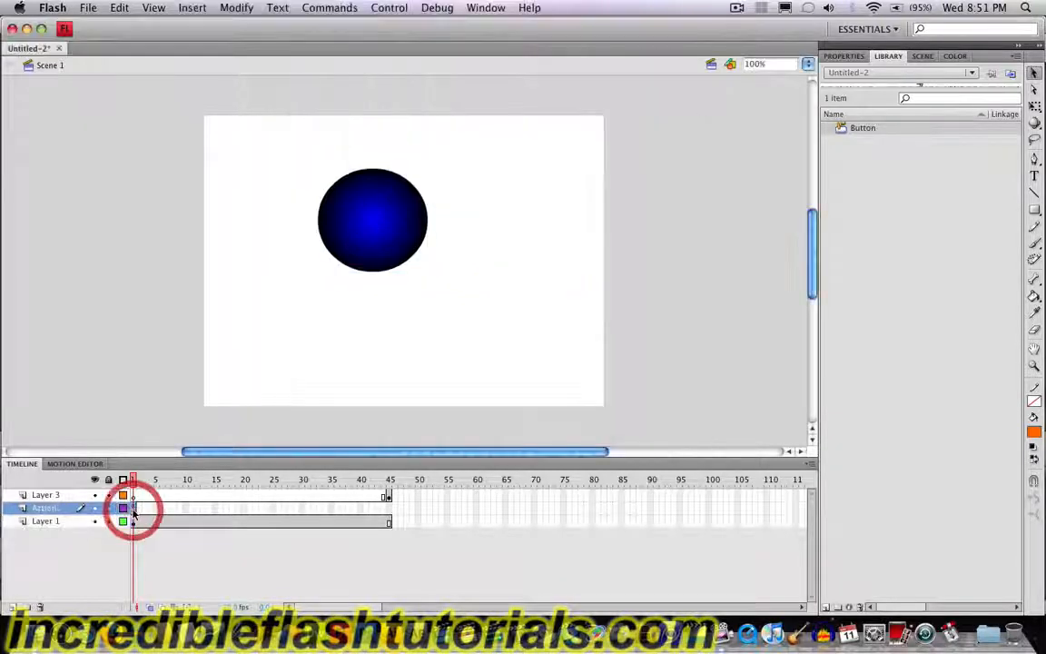
pyautogui.press('F9')
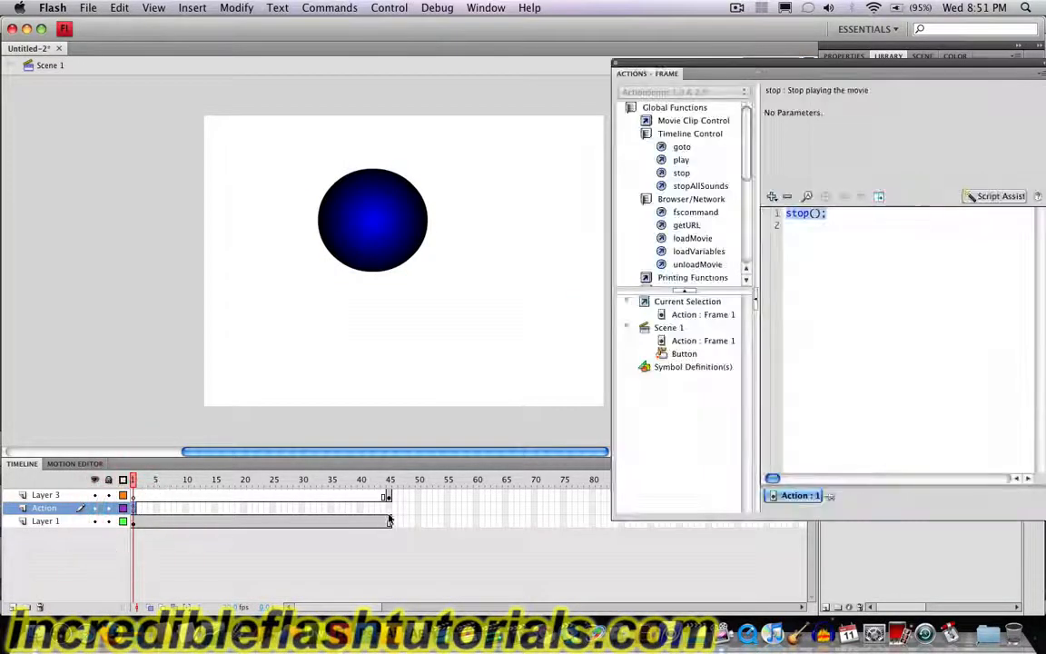
pyautogui.click(388, 508)
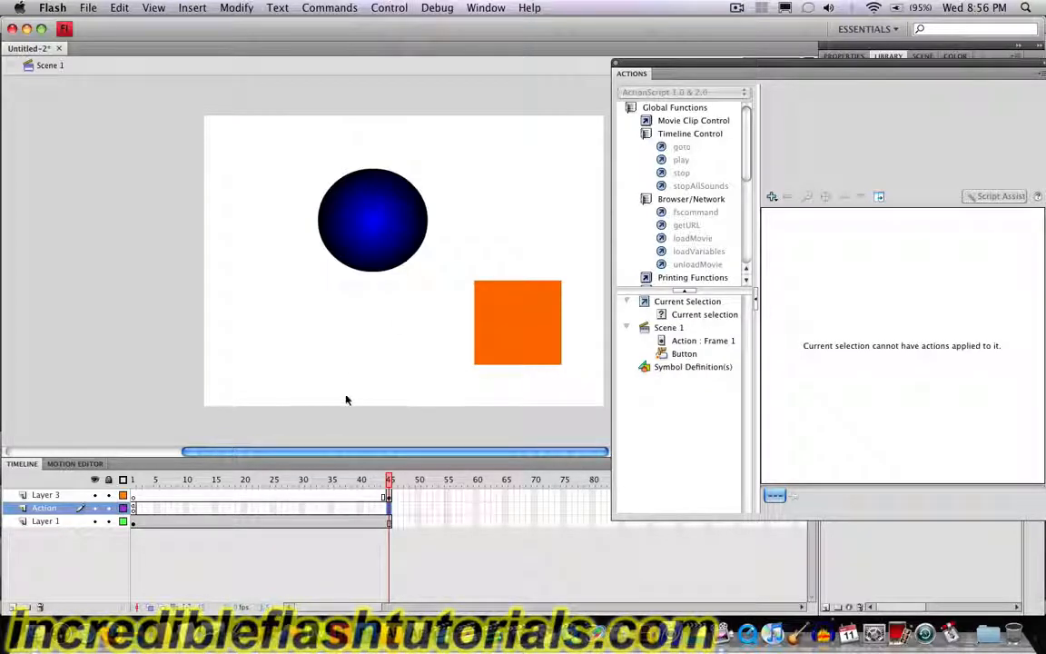
# Step: Delete Layer 3 and the Action layer, and cut the blue button from the stage
pyautogui.click(45, 494)
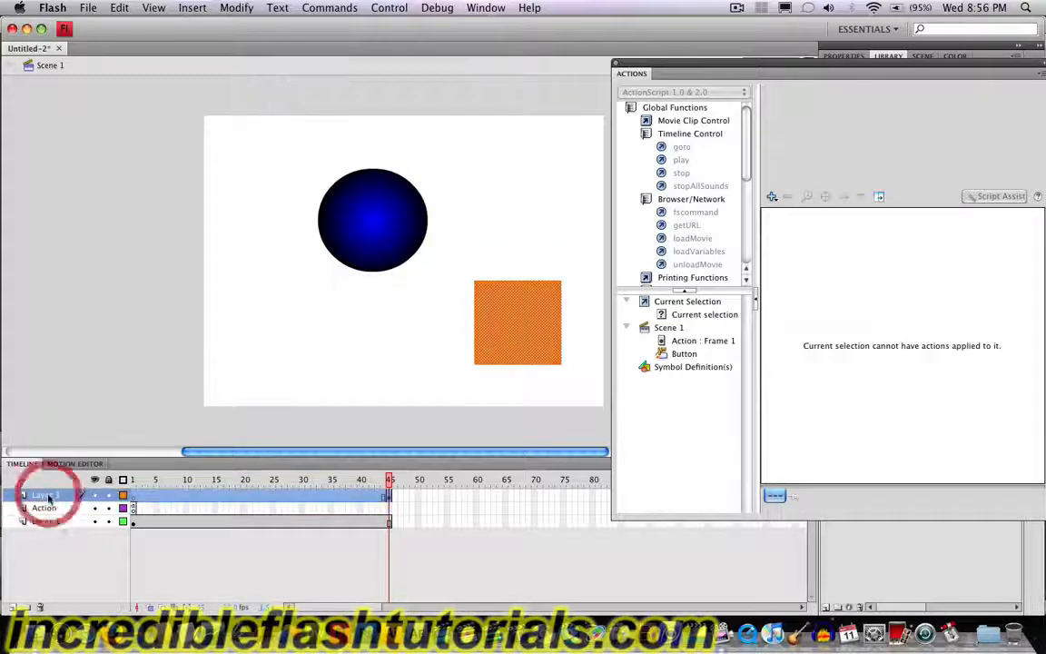
pyautogui.click(39, 607)
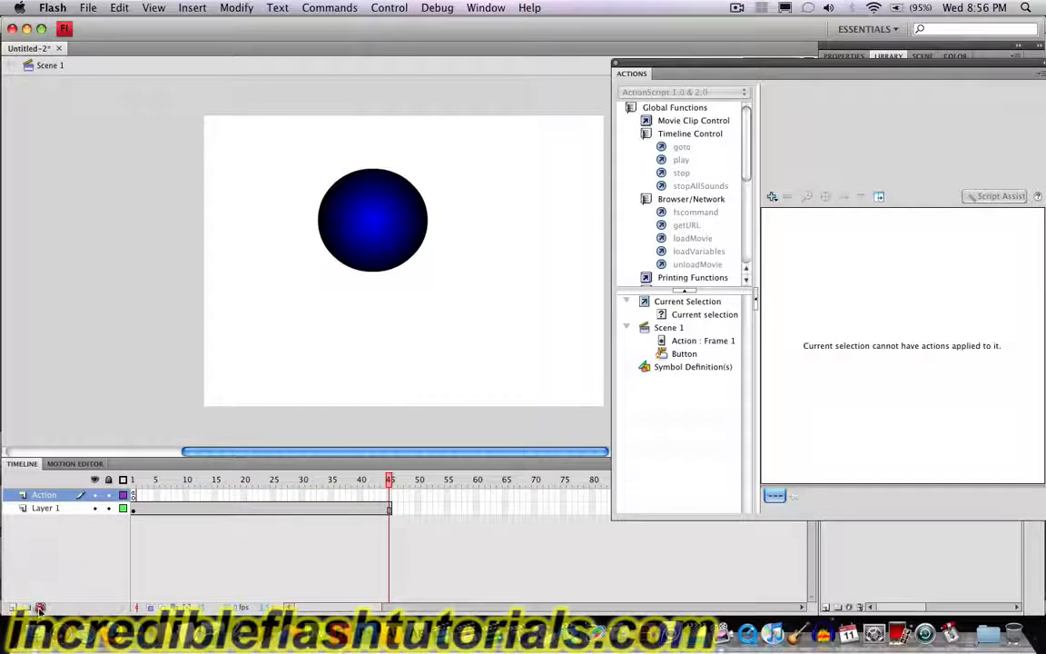
pyautogui.click(39, 607)
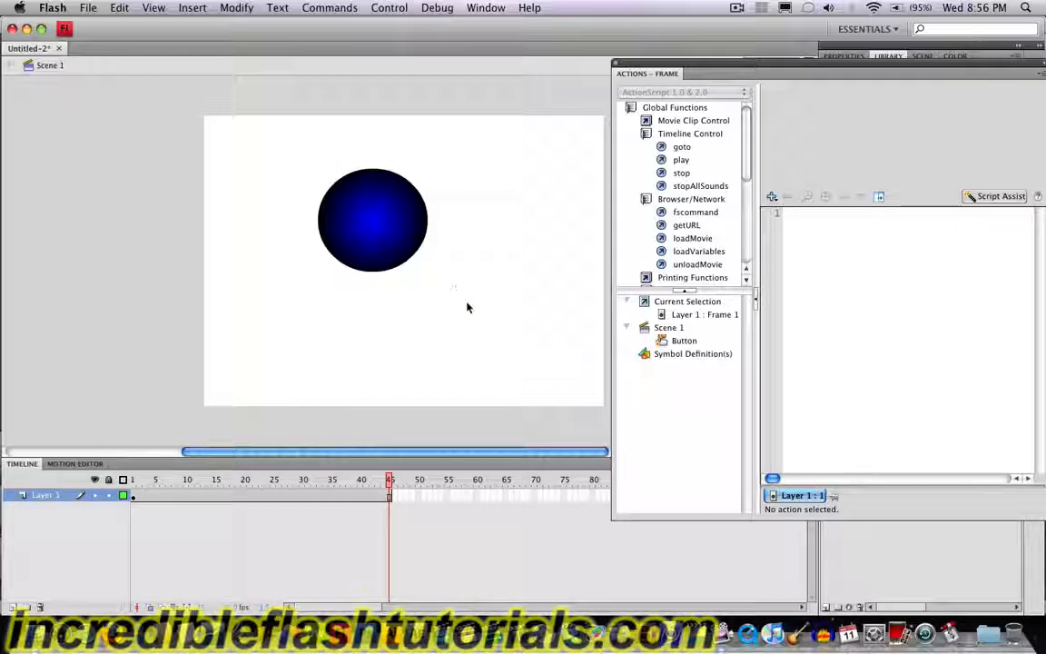
pyautogui.moveTo(465, 299); pyautogui.dragTo(290, 150)
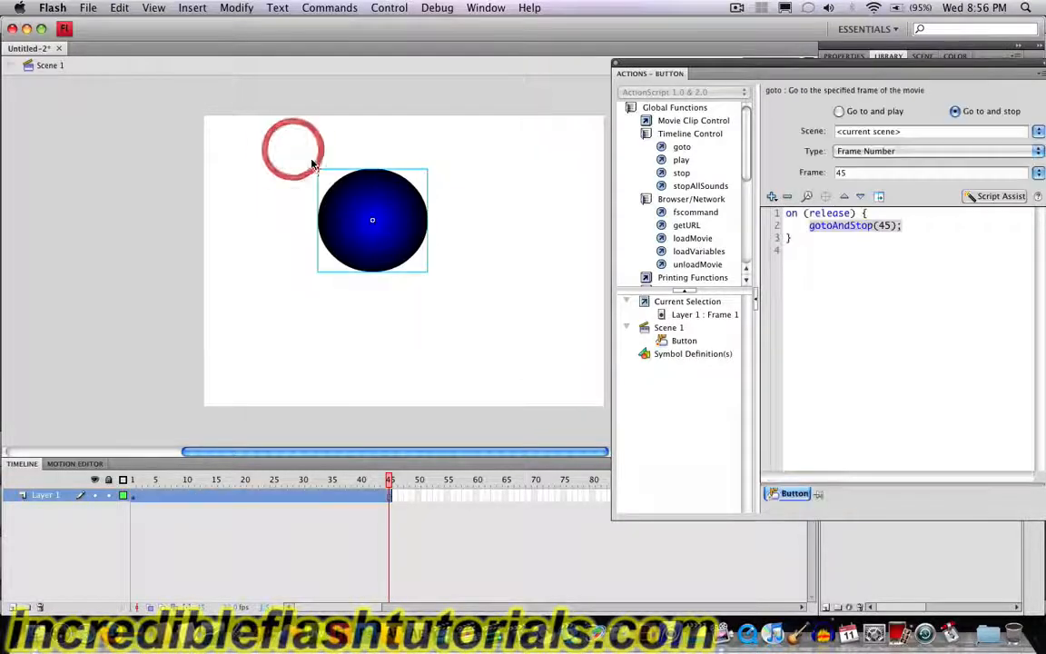
pyautogui.press('super+x')
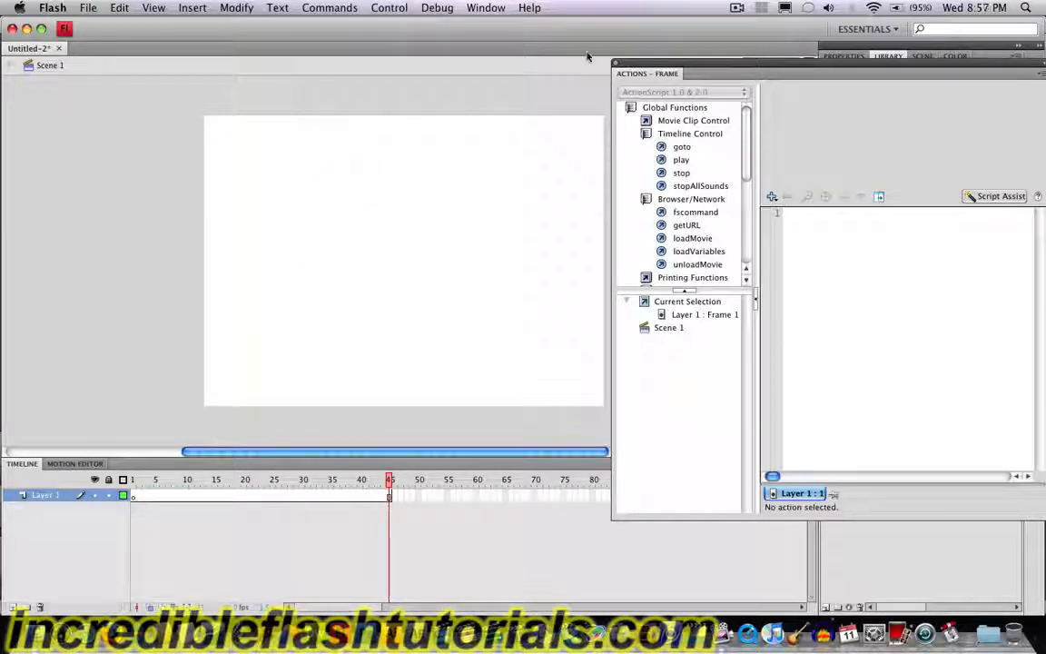
# Step: Dock the Actions panel beneath the timeline and bring the timeline back into view
pyautogui.moveTo(682, 70); pyautogui.dragTo(547, 549)
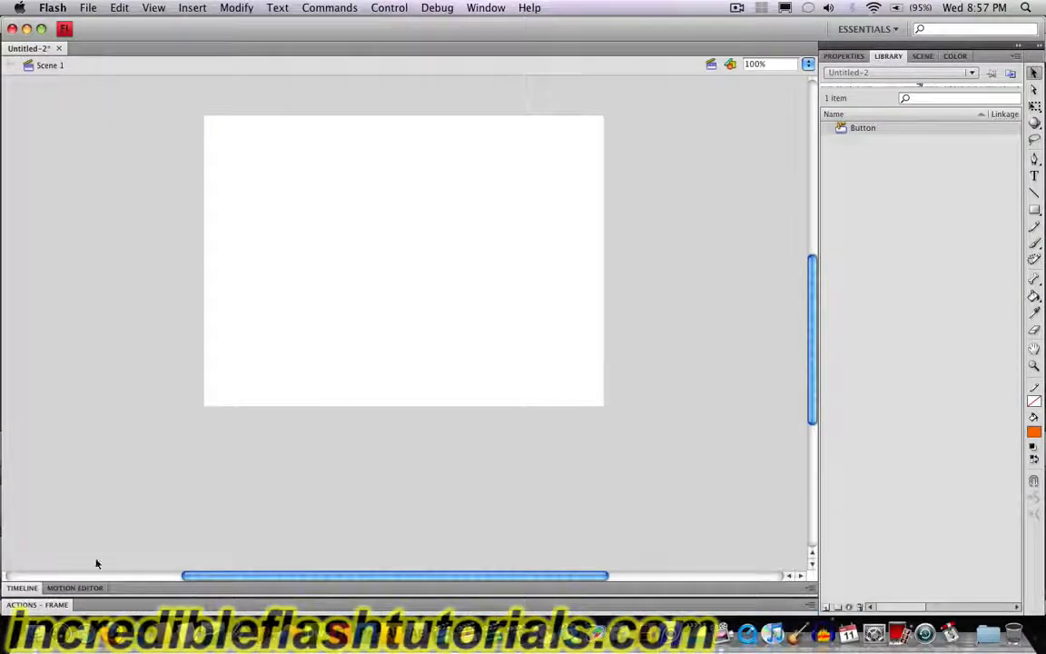
pyautogui.click(28, 588)
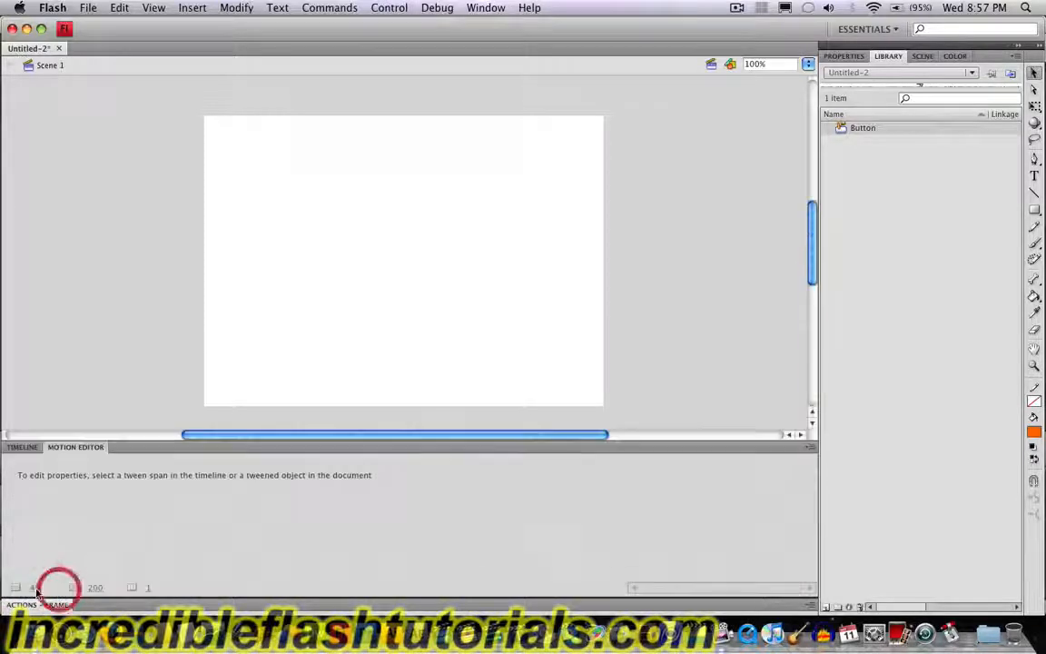
pyautogui.click(23, 447)
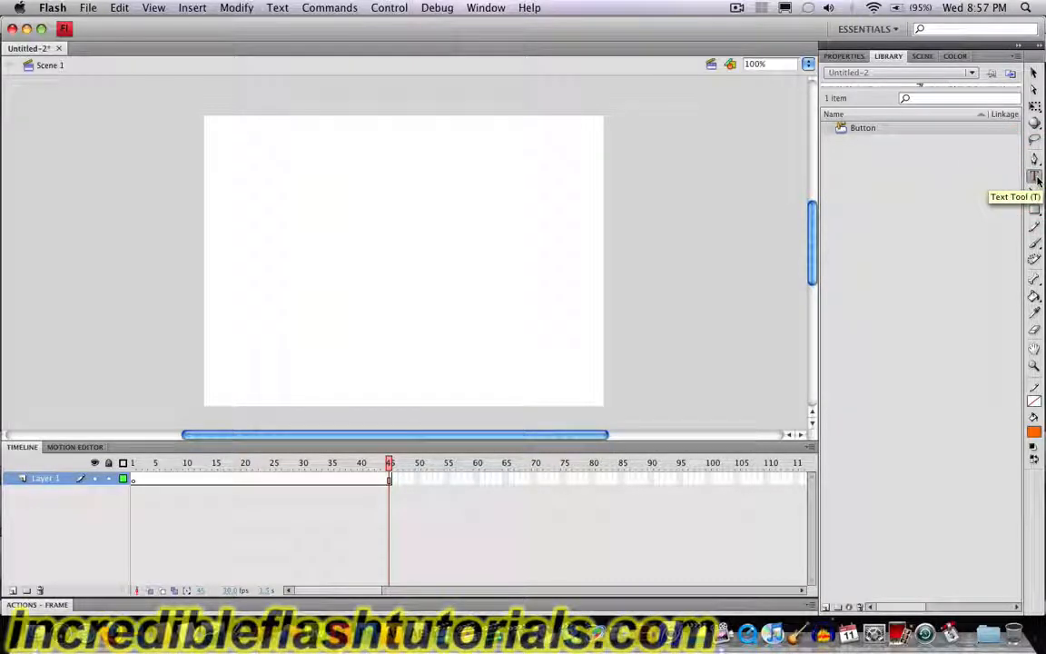
# Step: Add the text "Scene Selection" on Layer 1 and center it near the top edge of the stage
pyautogui.click(1036, 178)
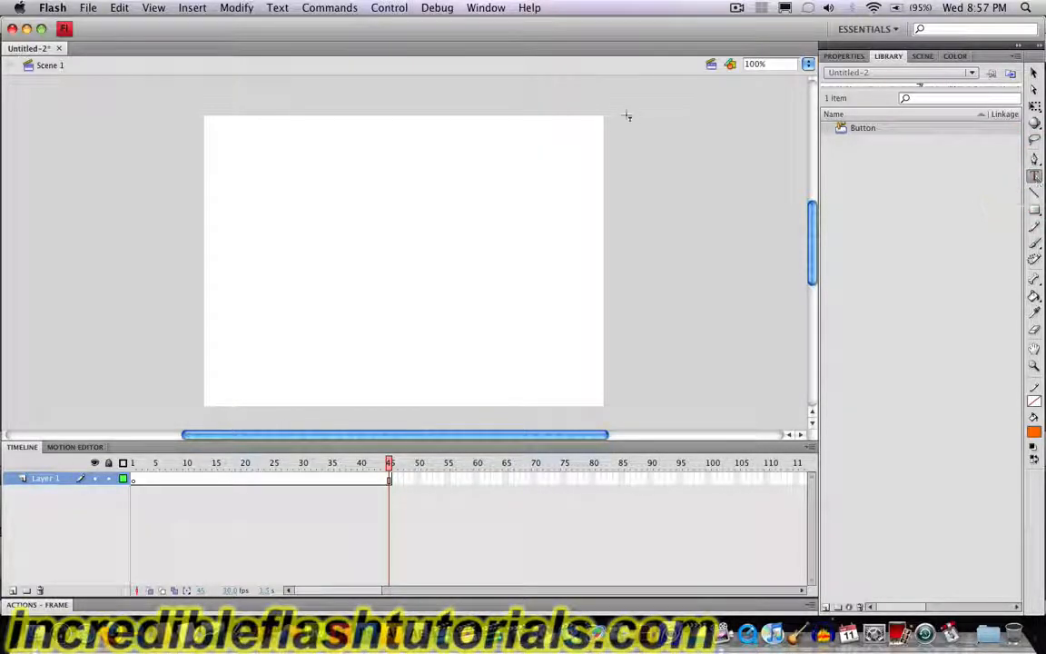
pyautogui.click(295, 150)
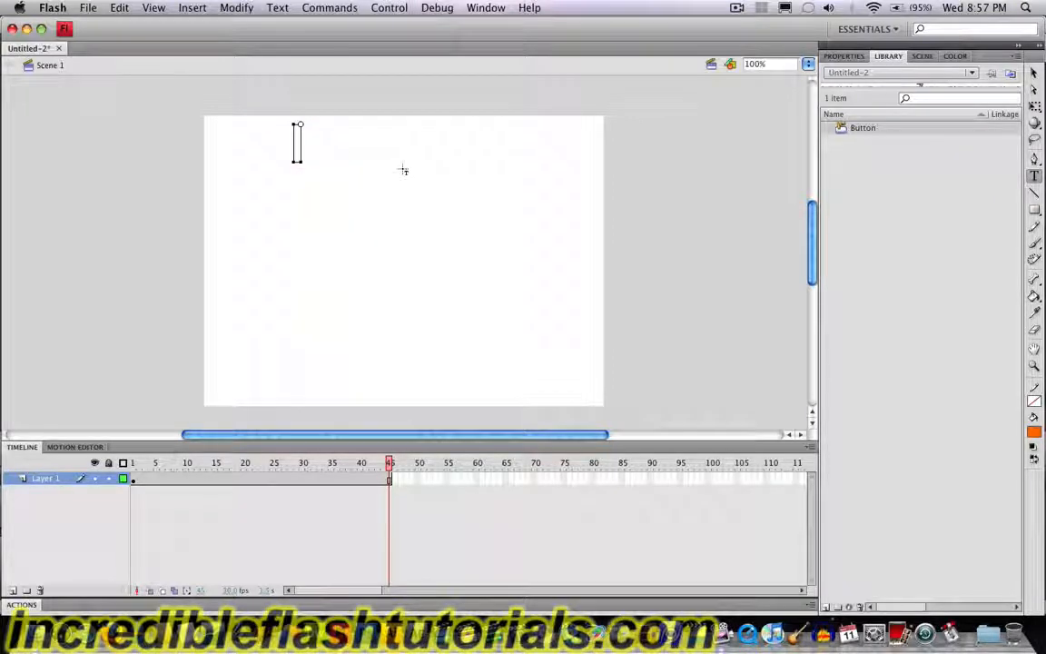
pyautogui.write('Sce')
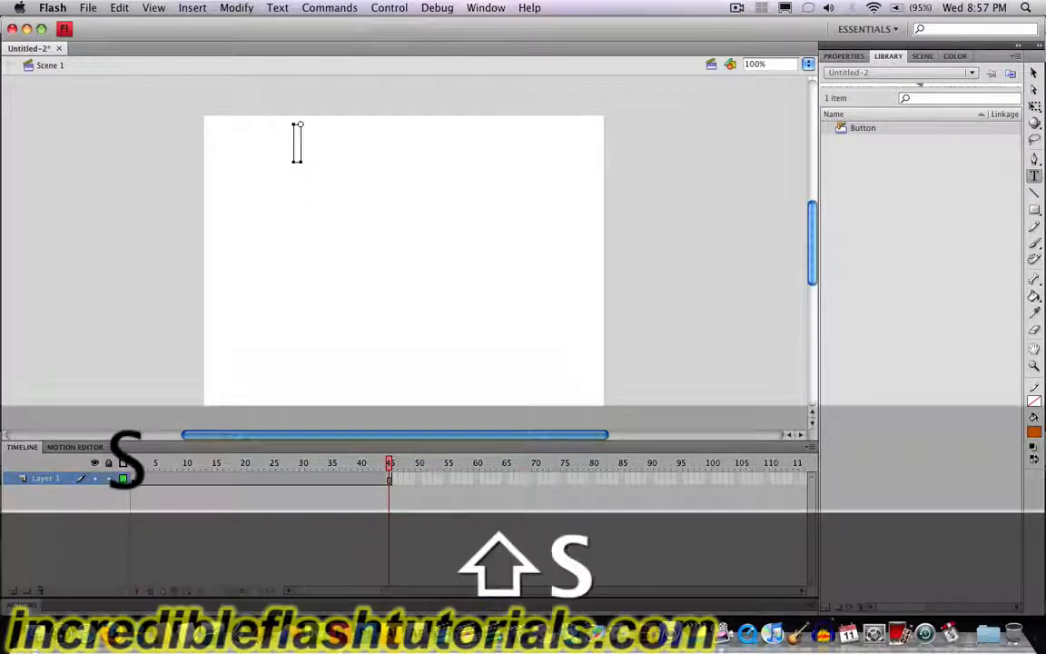
pyautogui.write('ne Selection')
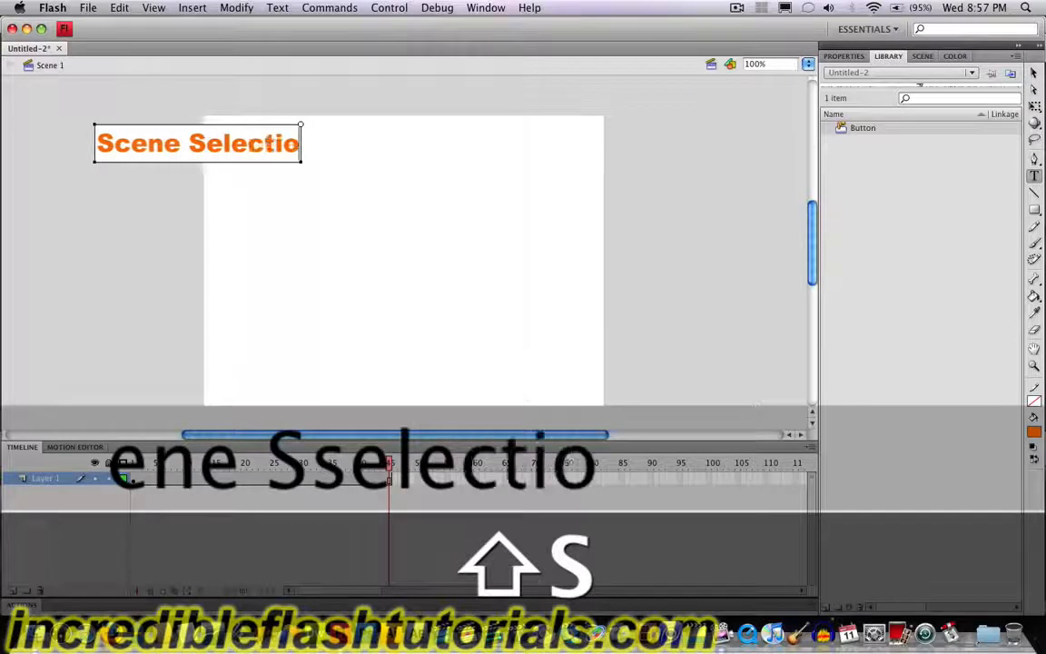
pyautogui.click(1034, 72)
pyautogui.moveTo(283, 125); pyautogui.dragTo(471, 148)
pyautogui.click(474, 240)
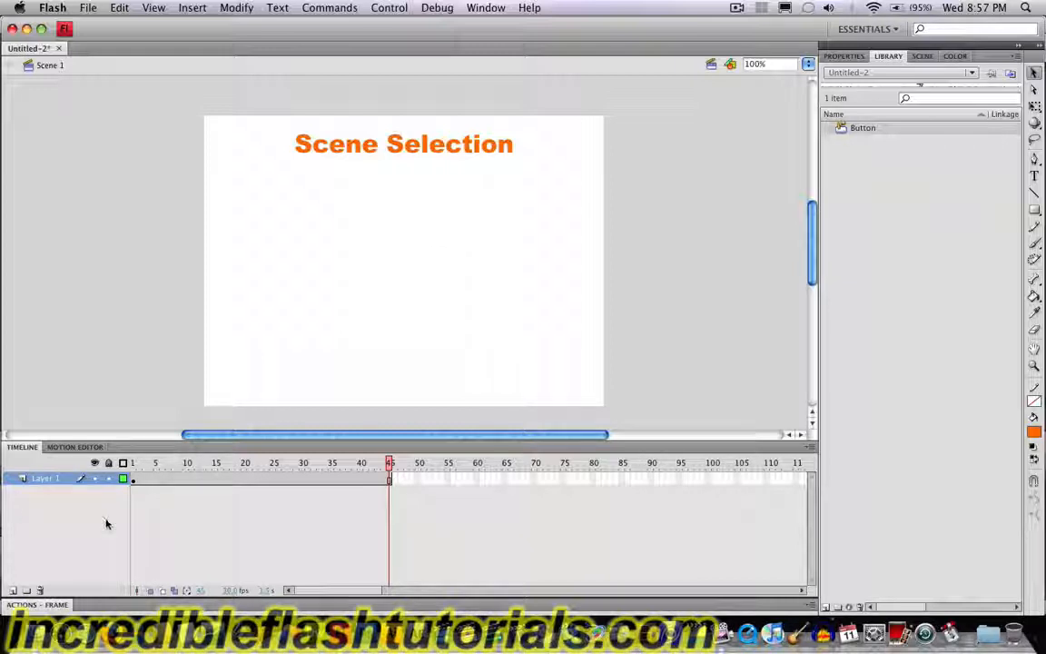
# Step: Remove frames 2 through 45 from Layer 1, leaving only the first keyframe
pyautogui.click(137, 480)
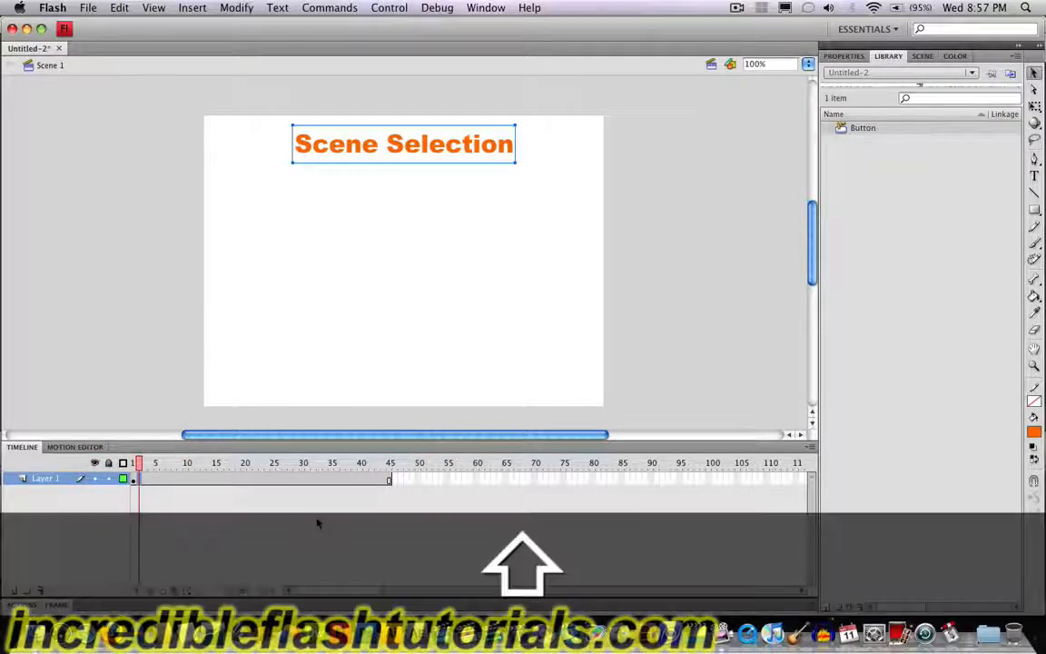
pyautogui.keyDown('shift'); pyautogui.click(388, 481); pyautogui.keyUp('shift')
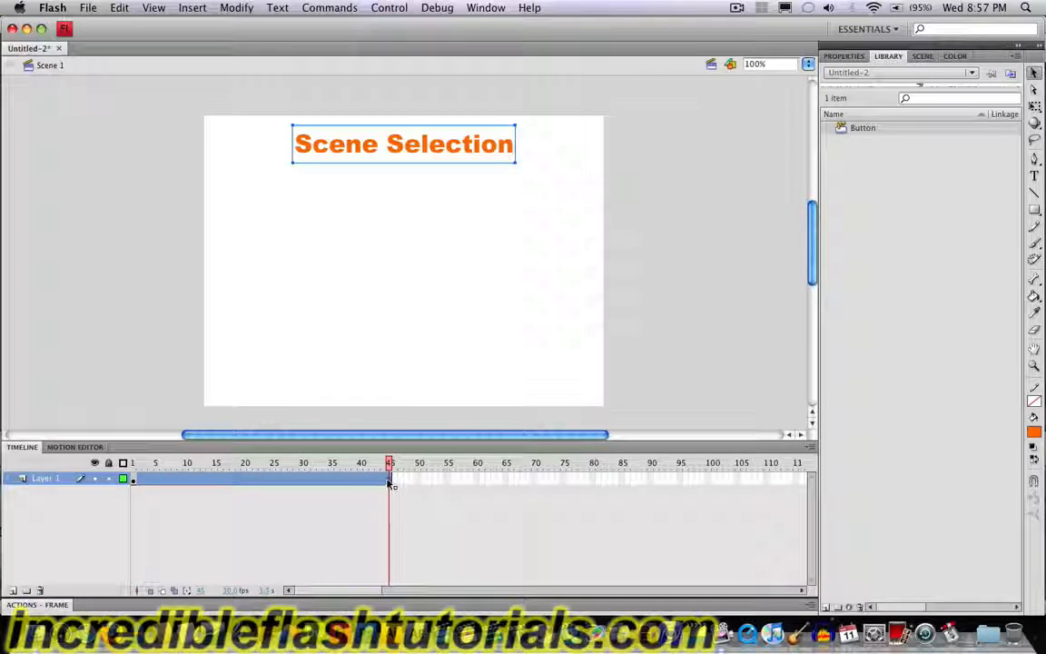
pyautogui.rightClick(388, 482)
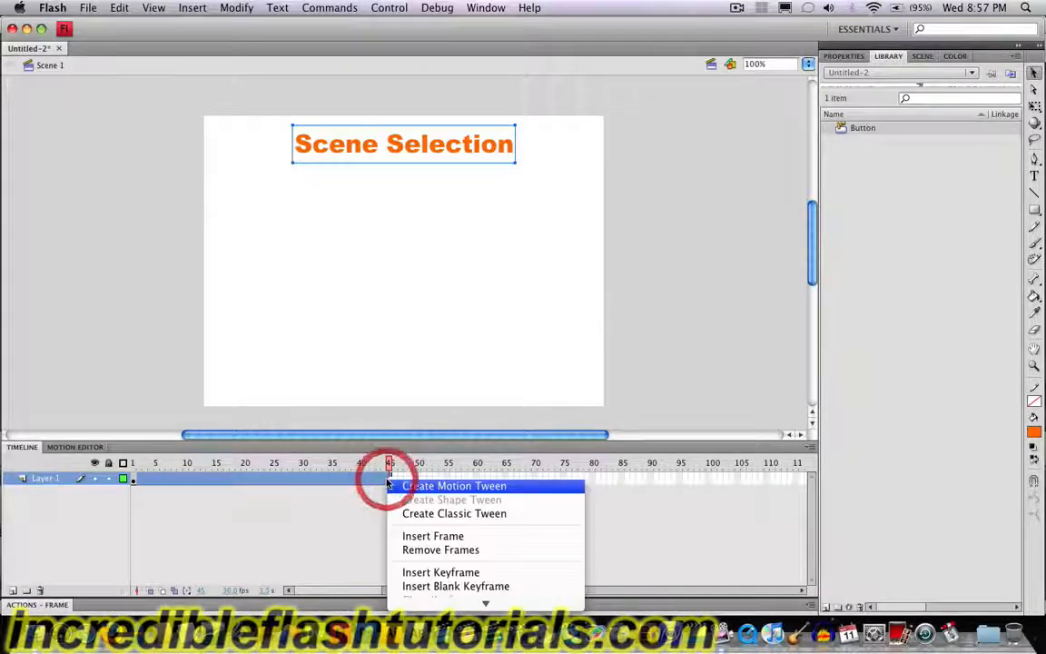
pyautogui.click(428, 550)
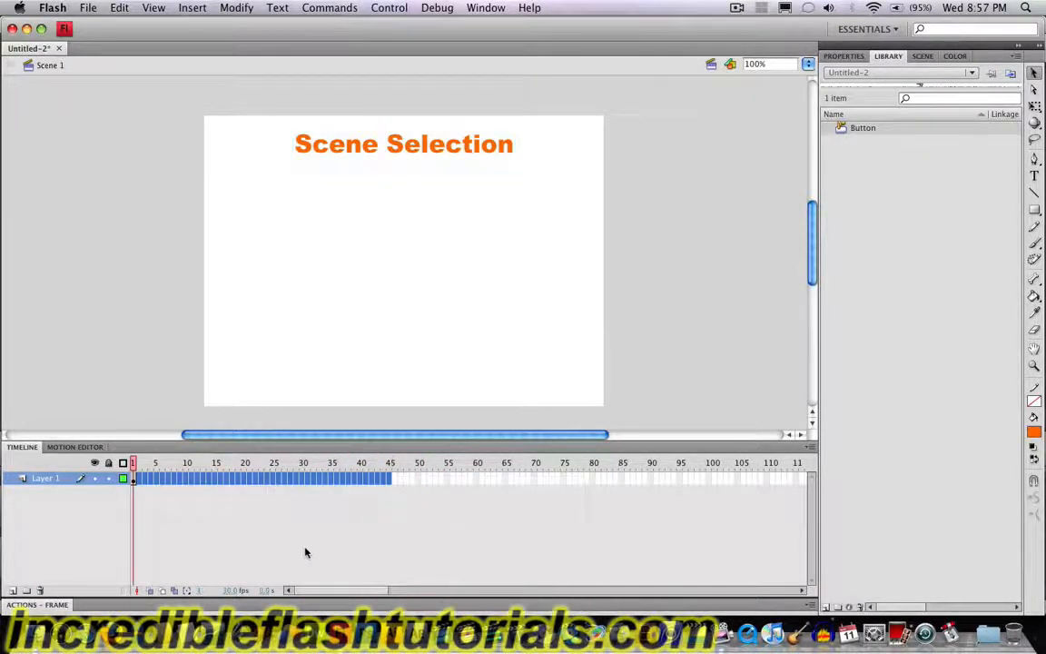
pyautogui.click(203, 523)
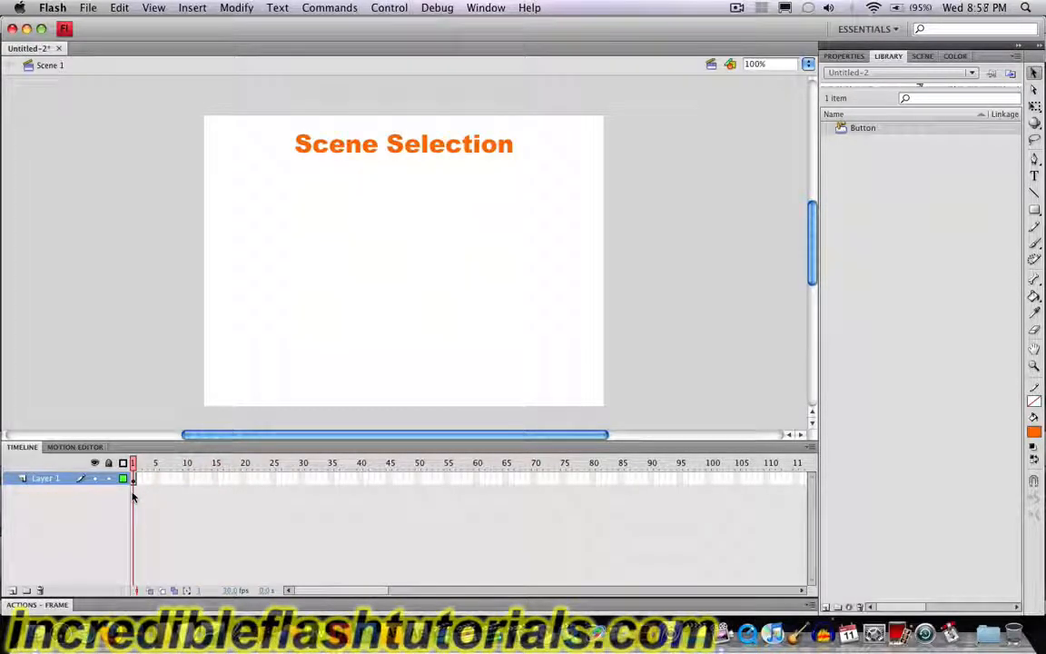
# Step: Add a new layer above Layer 1 and place the text "Scene 1" below the title on the stage's left side
pyautogui.click(11, 591)
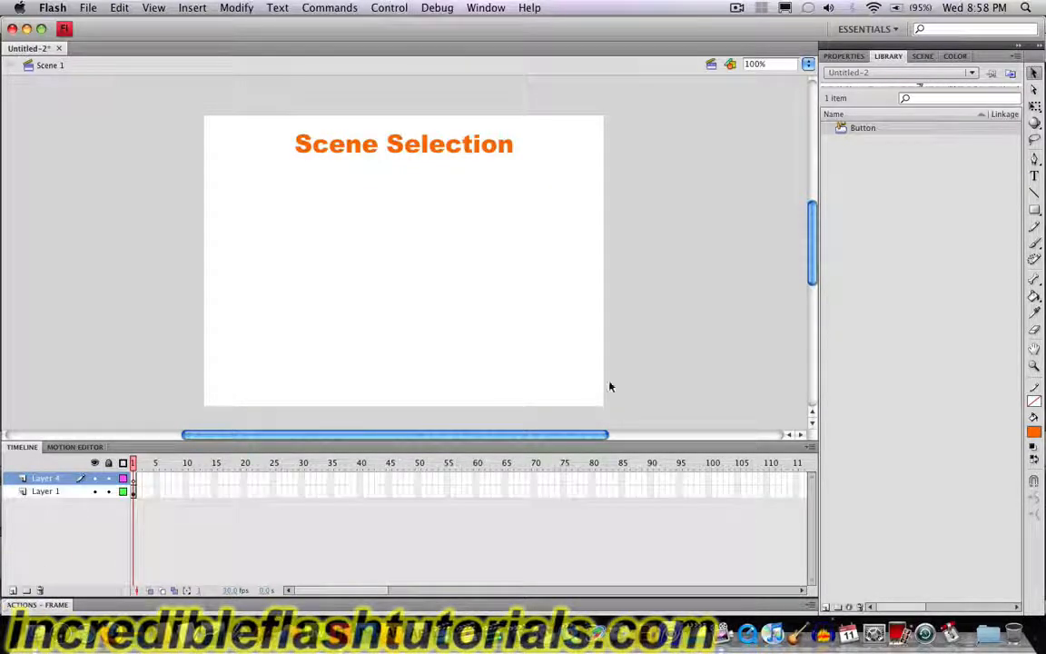
pyautogui.click(1033, 179)
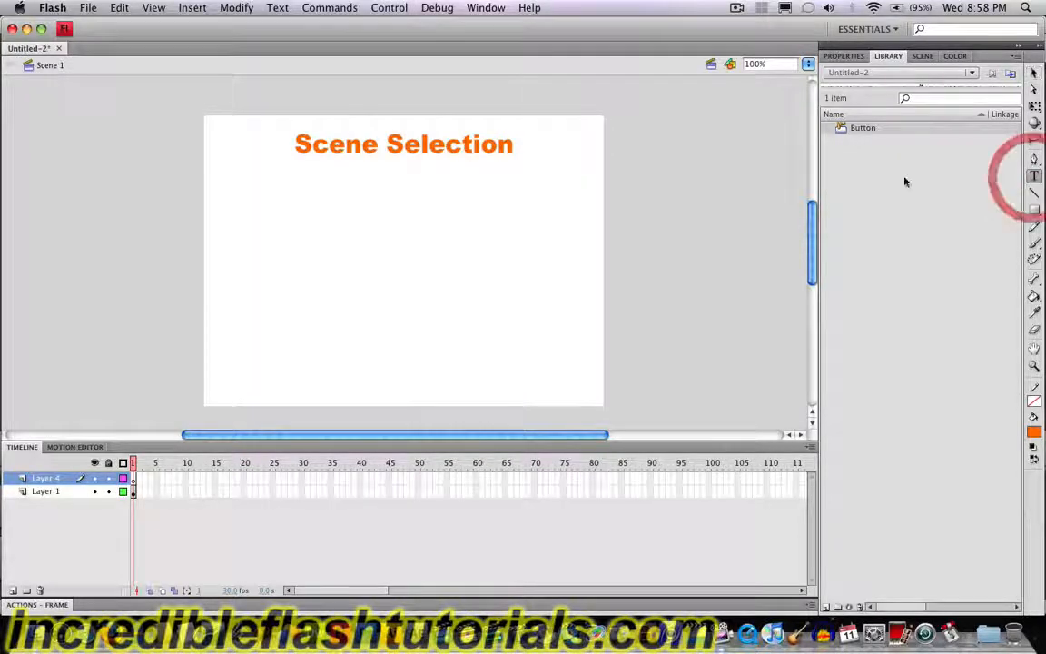
pyautogui.click(340, 238)
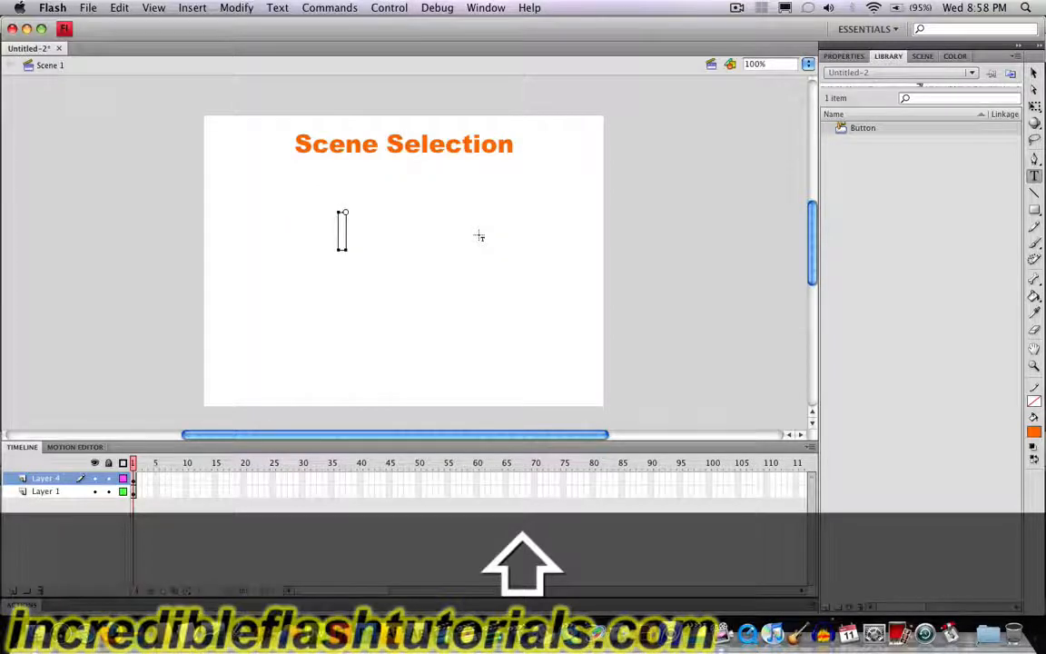
pyautogui.write('Scene 1')
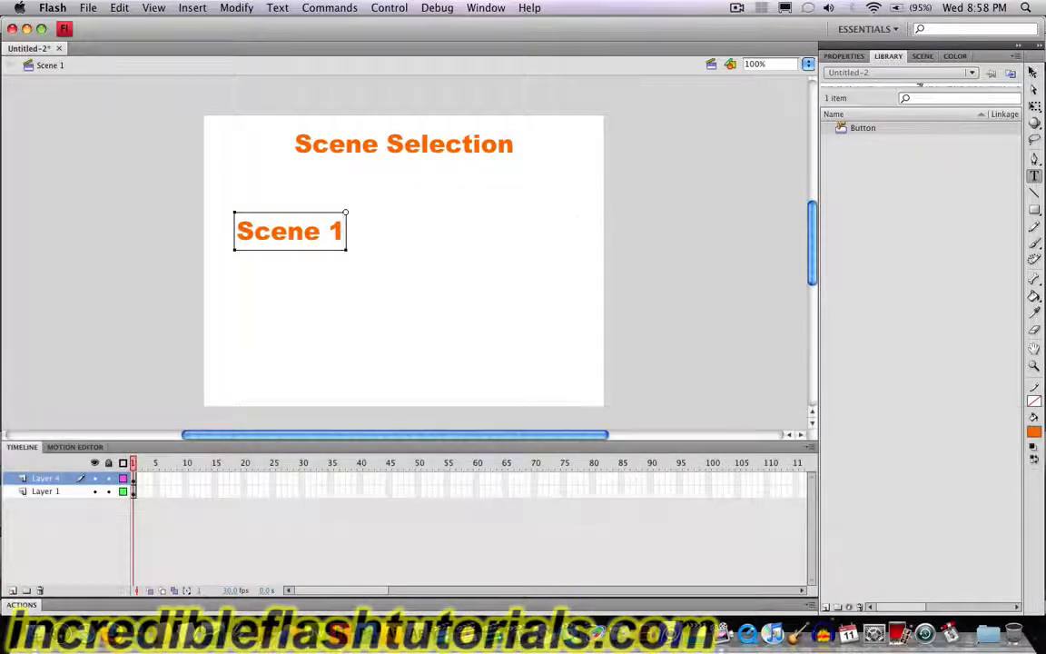
pyautogui.click(1033, 72)
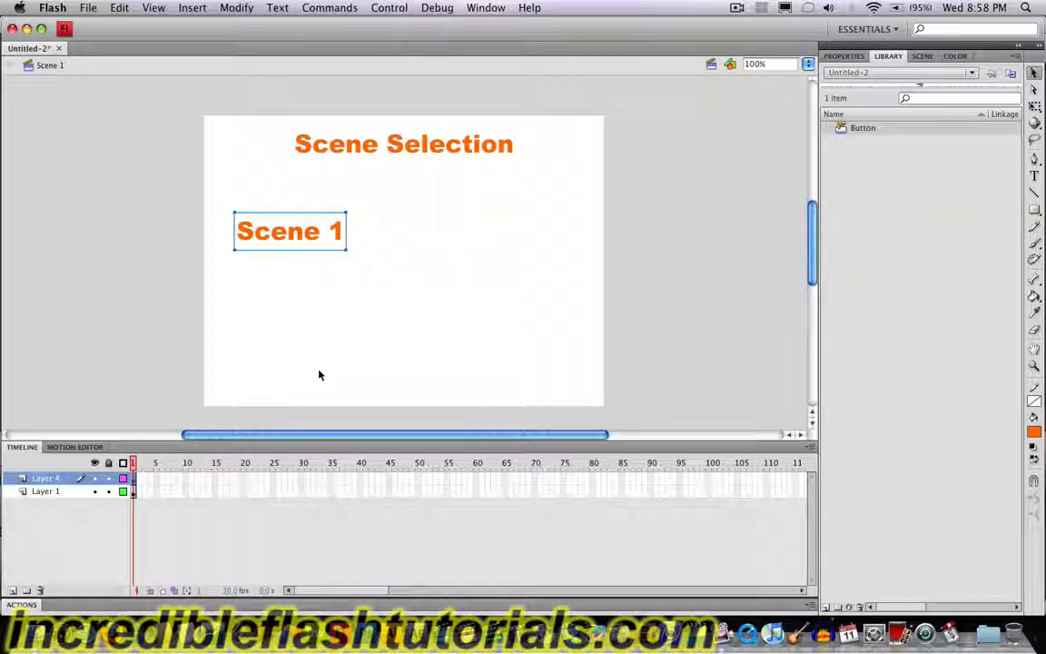
# Step: Convert the "Scene 1" text into a Button symbol named "Scene 1 Button"
pyautogui.click(299, 235)
pyautogui.press('F8')
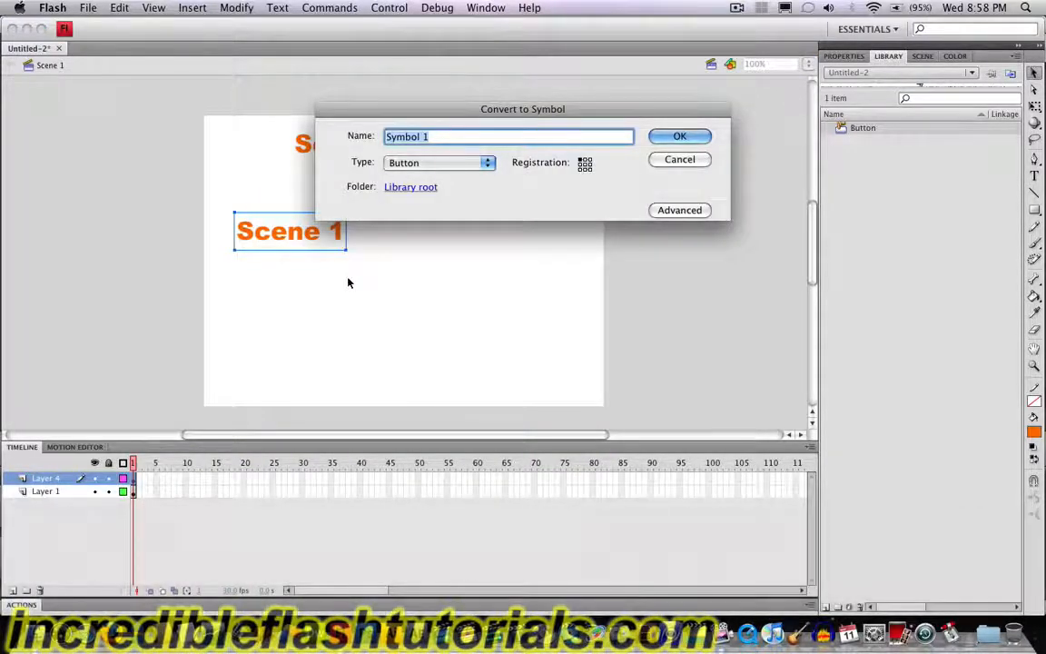
pyautogui.write('Sce')
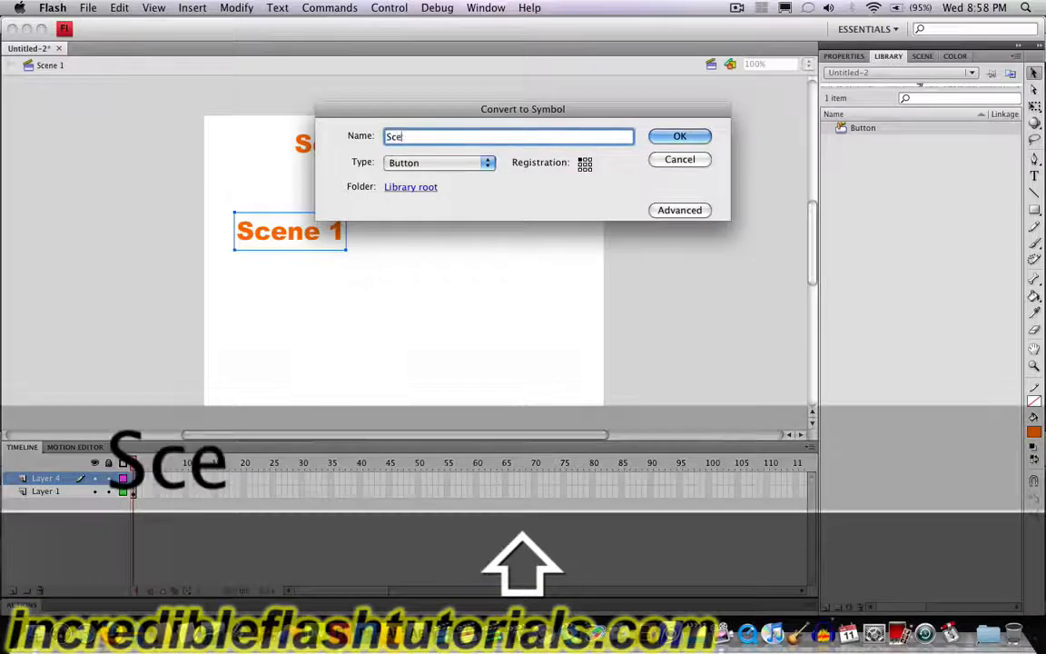
pyautogui.write('ne 1 Bytto')
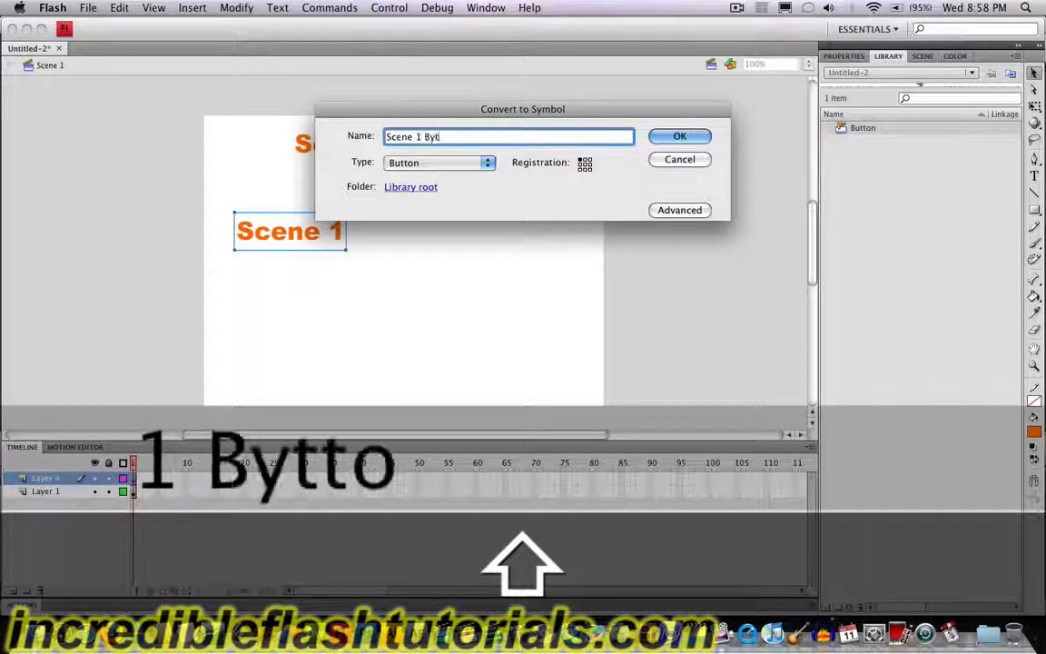
pyautogui.press('BackSpace')
pyautogui.press('BackSpace')
pyautogui.press('BackSpace')
pyautogui.press('BackSpace')
pyautogui.write('utton')
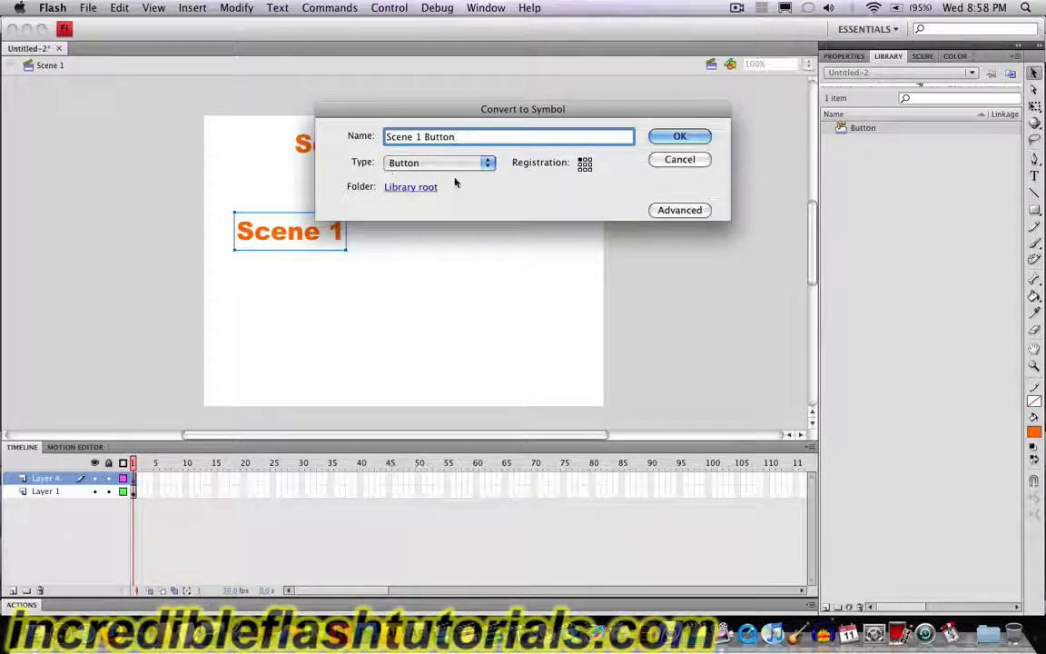
pyautogui.click(679, 134)
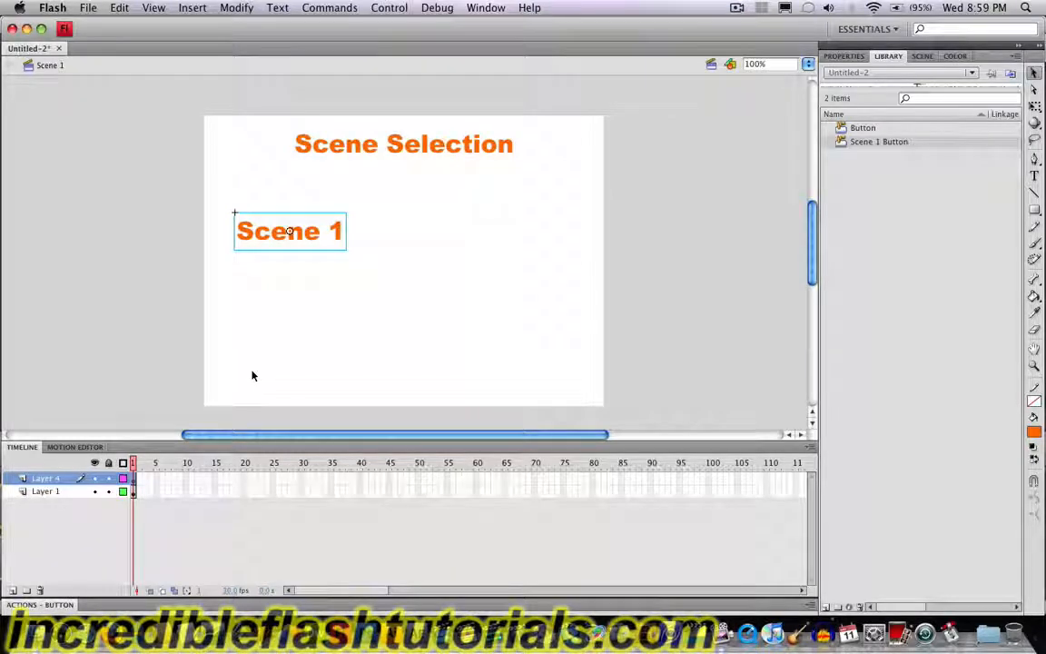
# Step: Copy the Scene 1 button and place the duplicate on the same row, on the right half of the stage
pyautogui.click(317, 234)
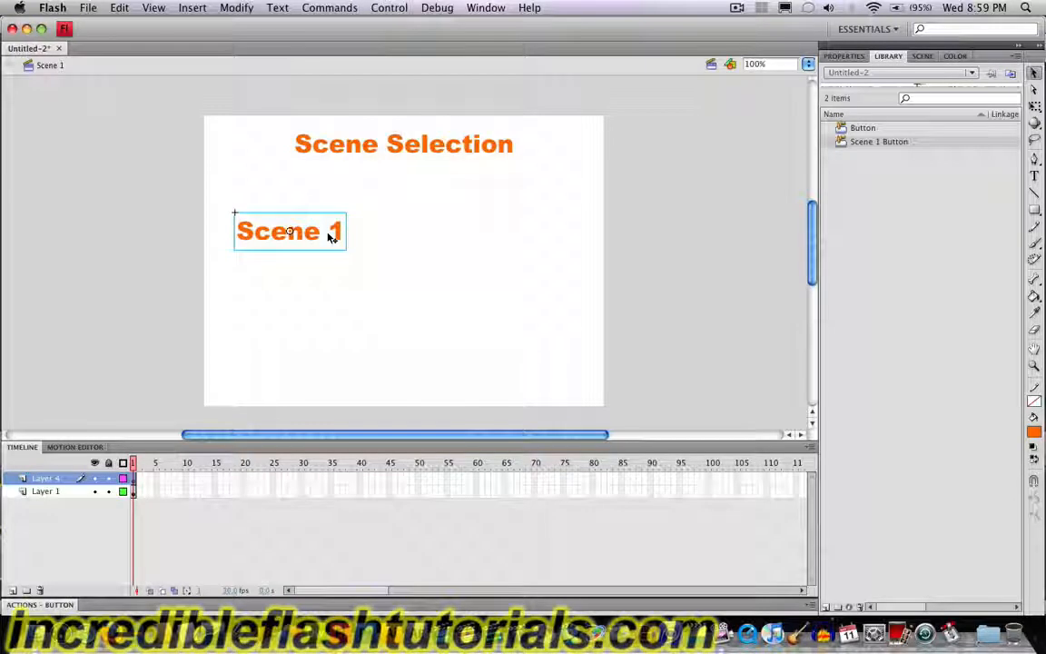
pyautogui.press('super')
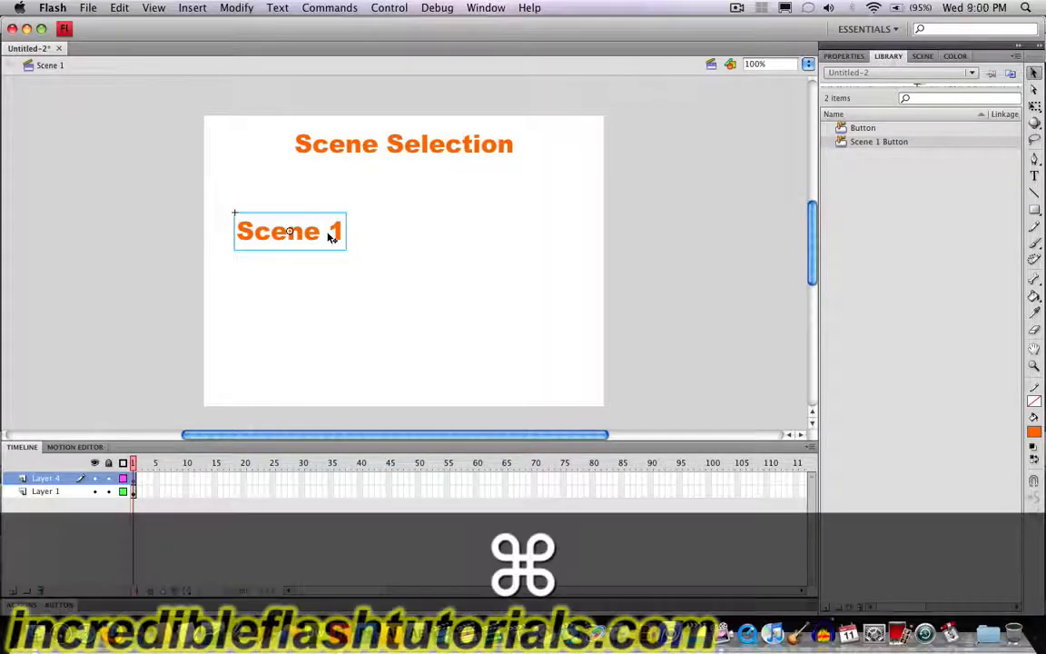
pyautogui.press('super+c')
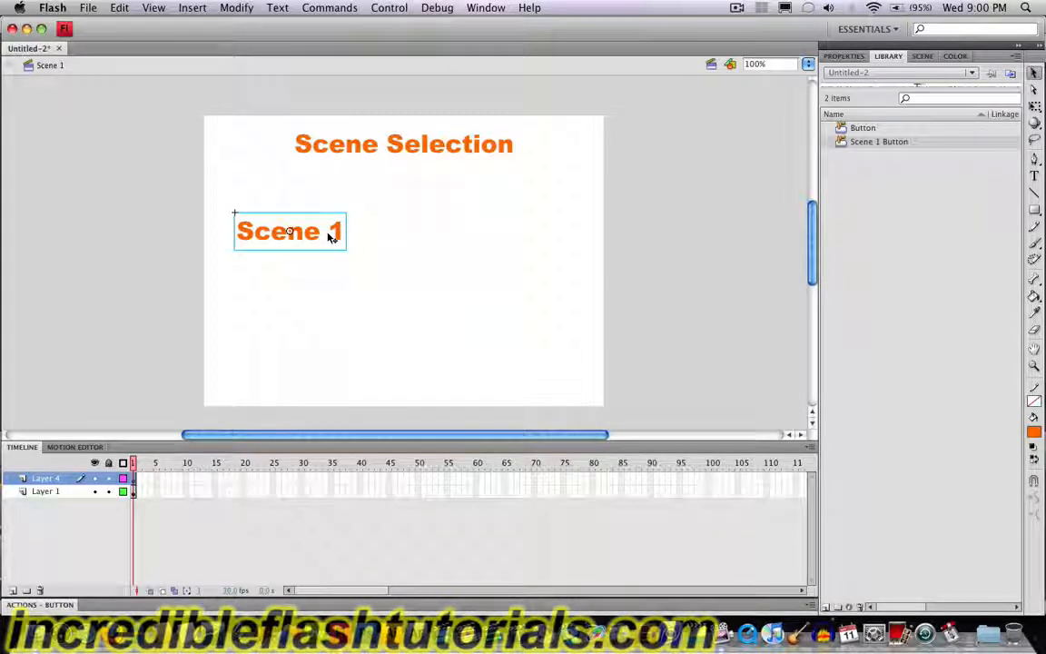
pyautogui.press('super')
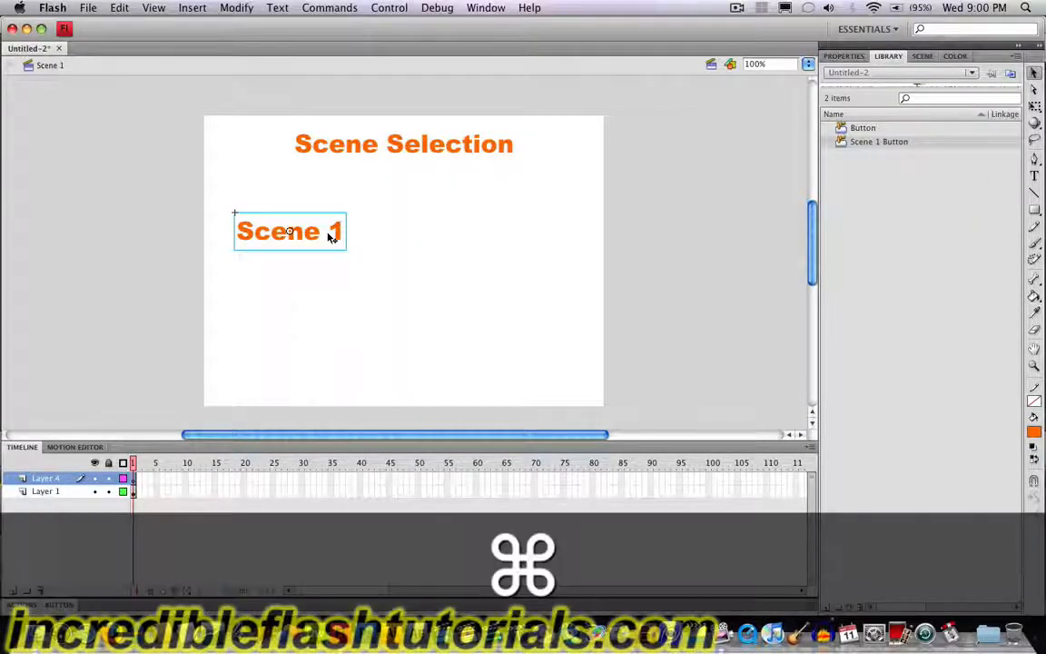
pyautogui.press('super+v')
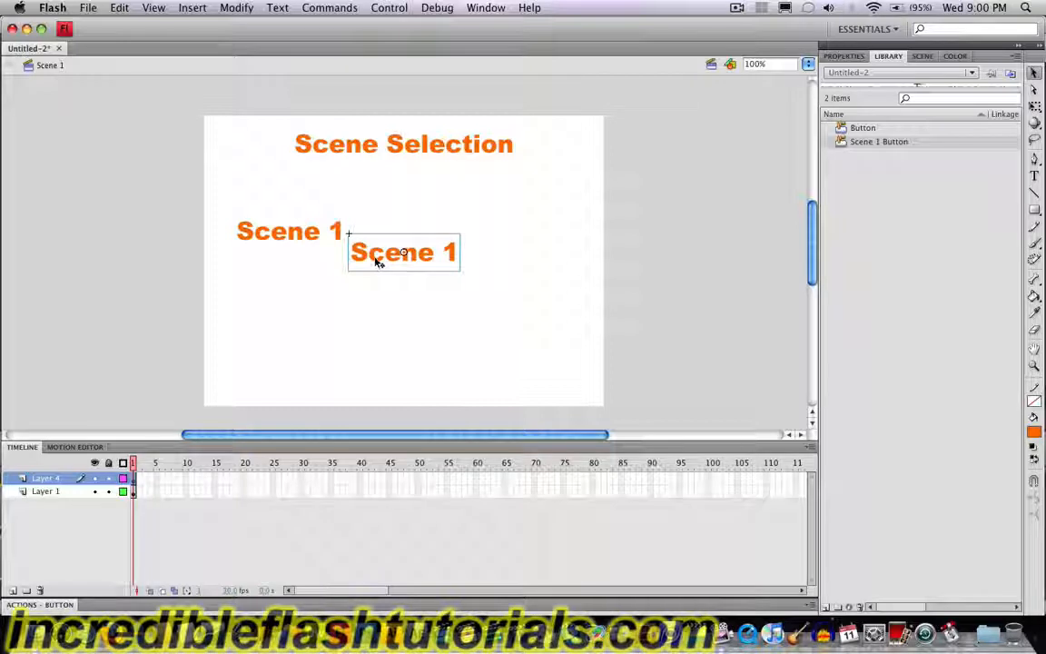
pyautogui.moveTo(378, 262); pyautogui.dragTo(445, 240)
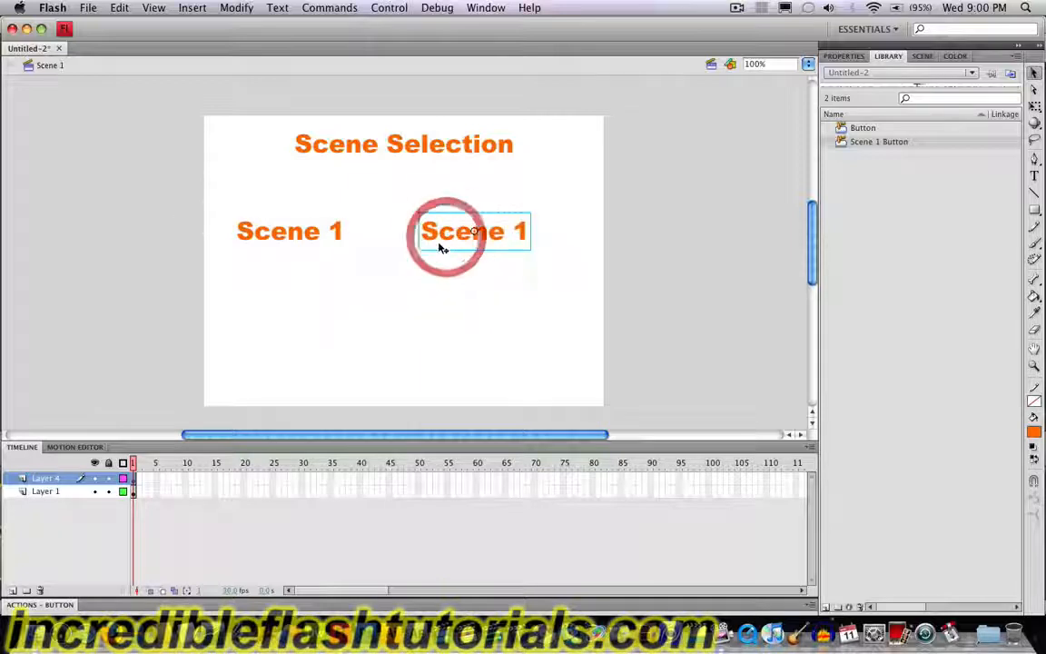
# Step: Duplicate the right-hand button's symbol under the name "Scene 2 Button"
pyautogui.rightClick(448, 239)
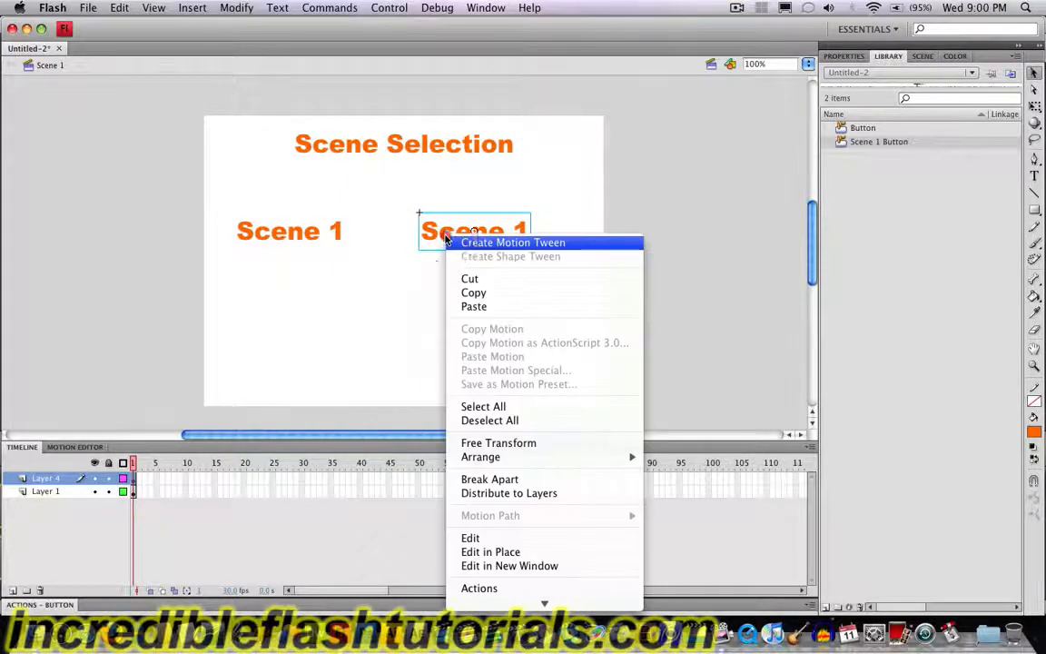
pyautogui.moveTo(511, 604)
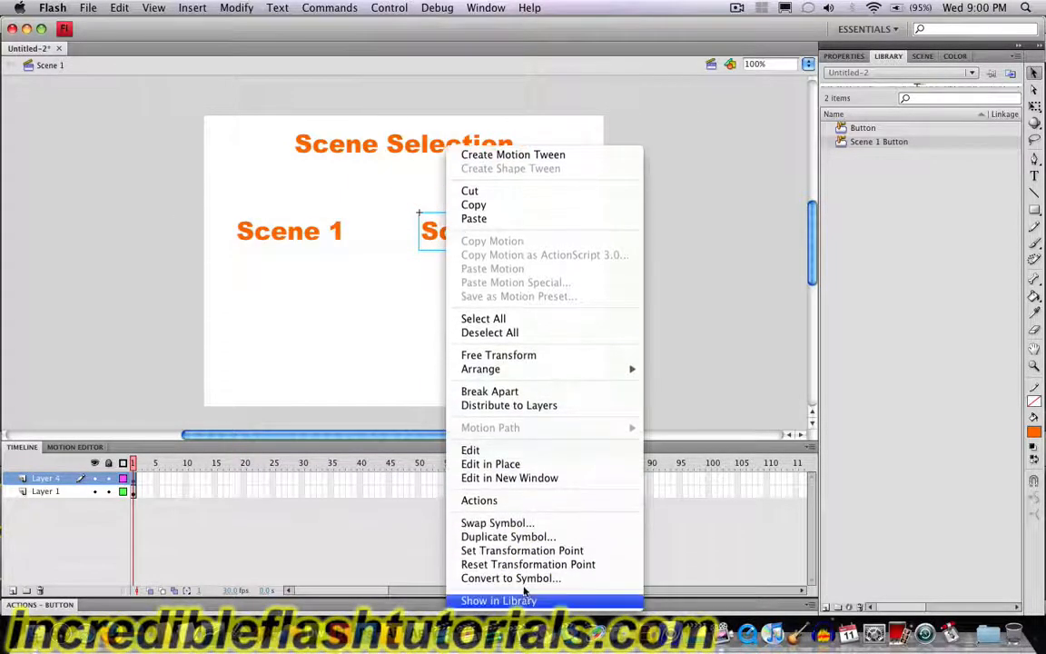
pyautogui.click(512, 543)
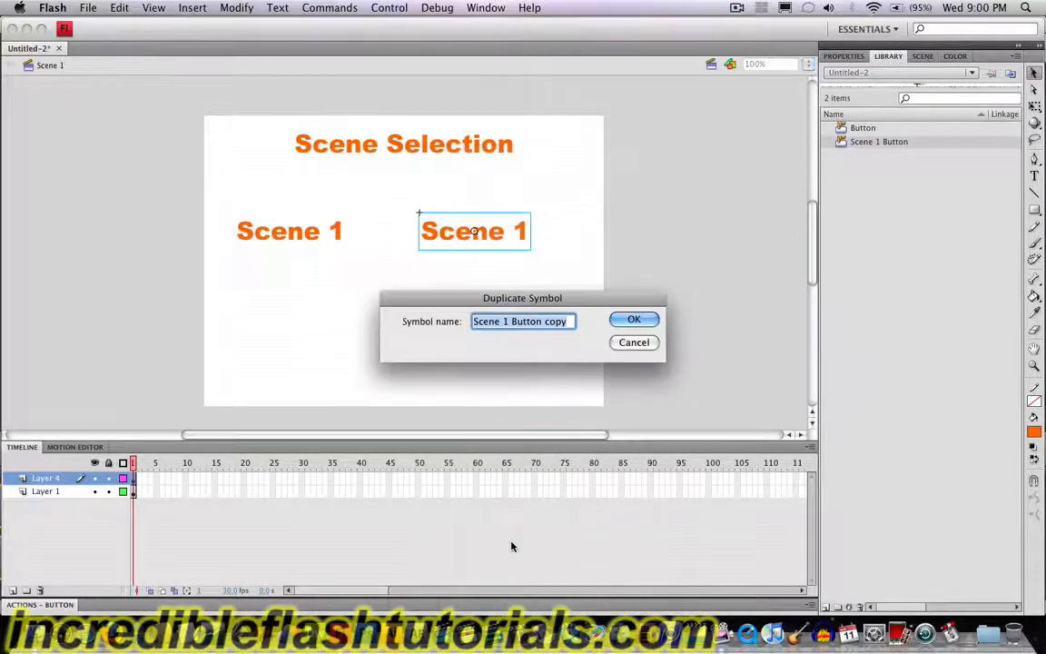
pyautogui.click(507, 324)
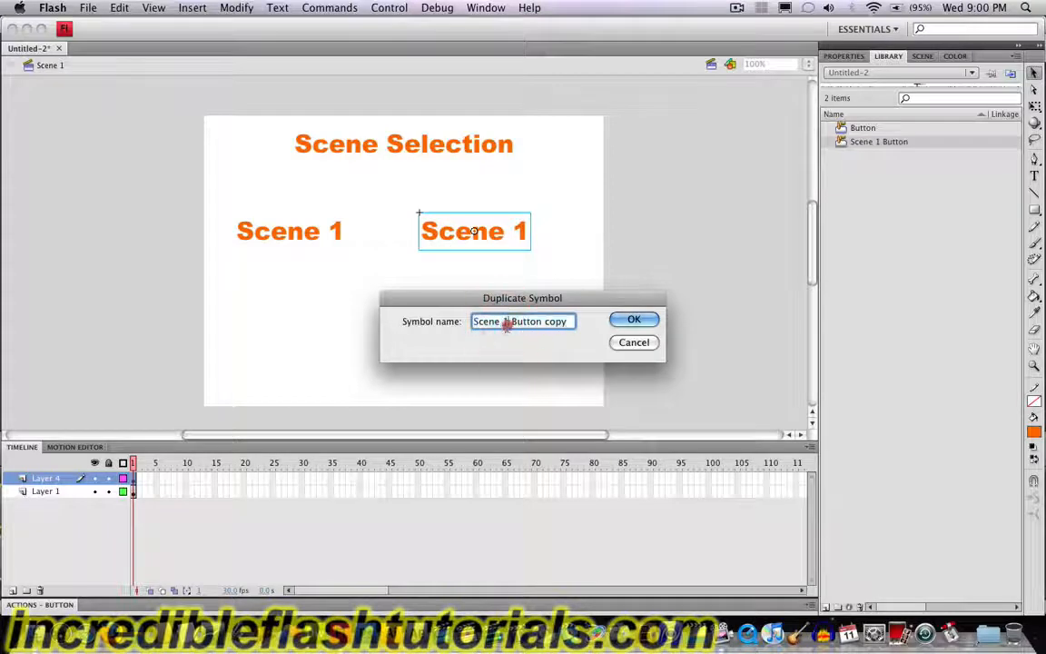
pyautogui.press('BackSpace')
pyautogui.write('2')
pyautogui.doubleClick(549, 321)
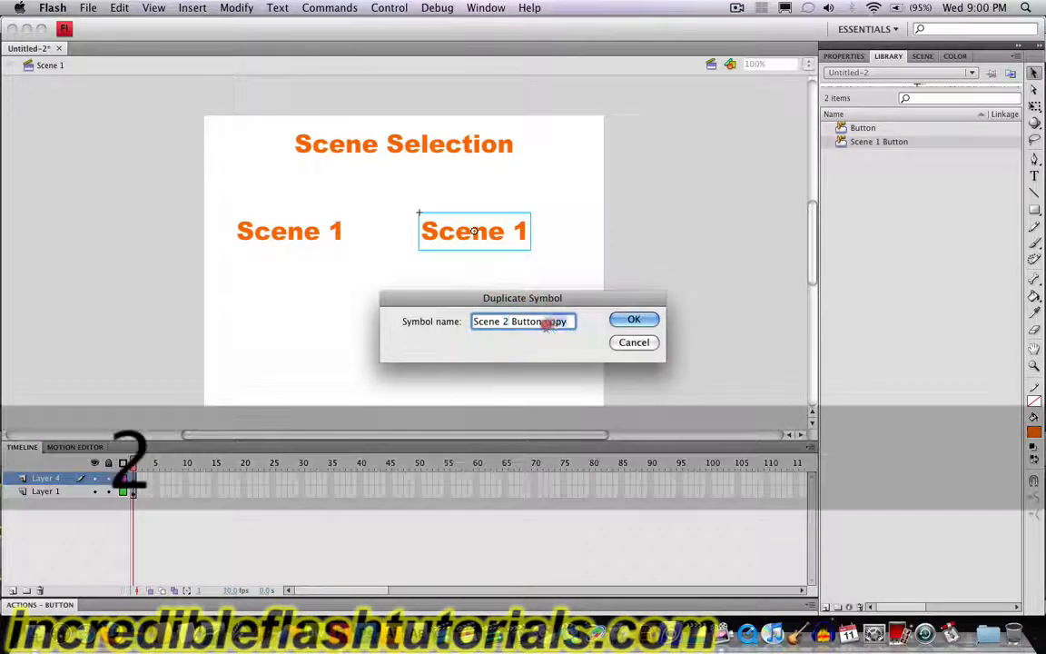
pyautogui.press('BackSpace')
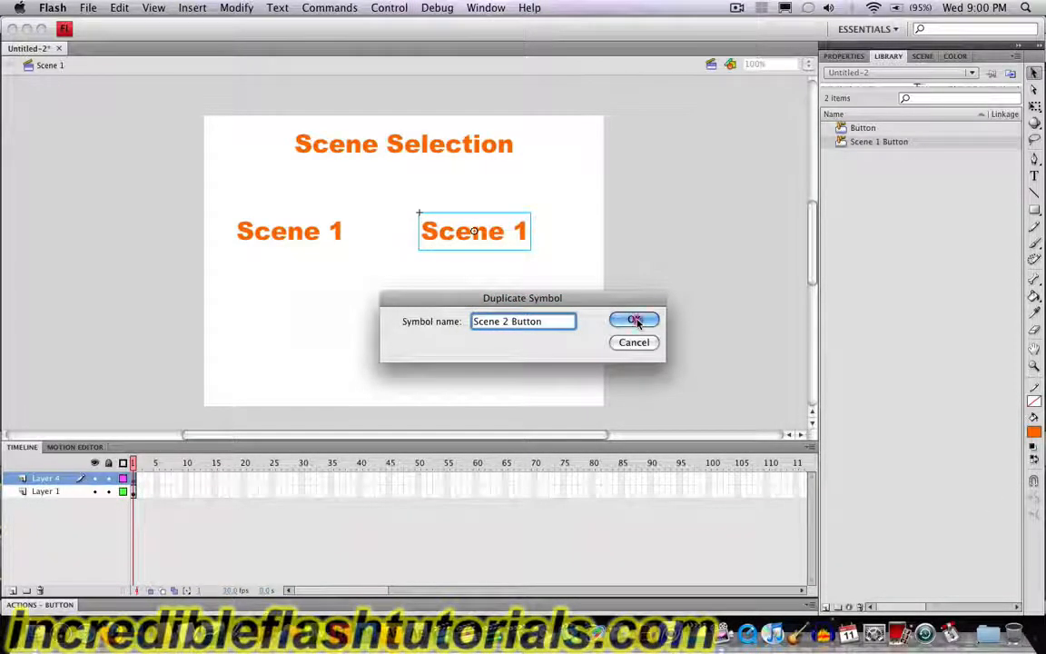
pyautogui.click(635, 320)
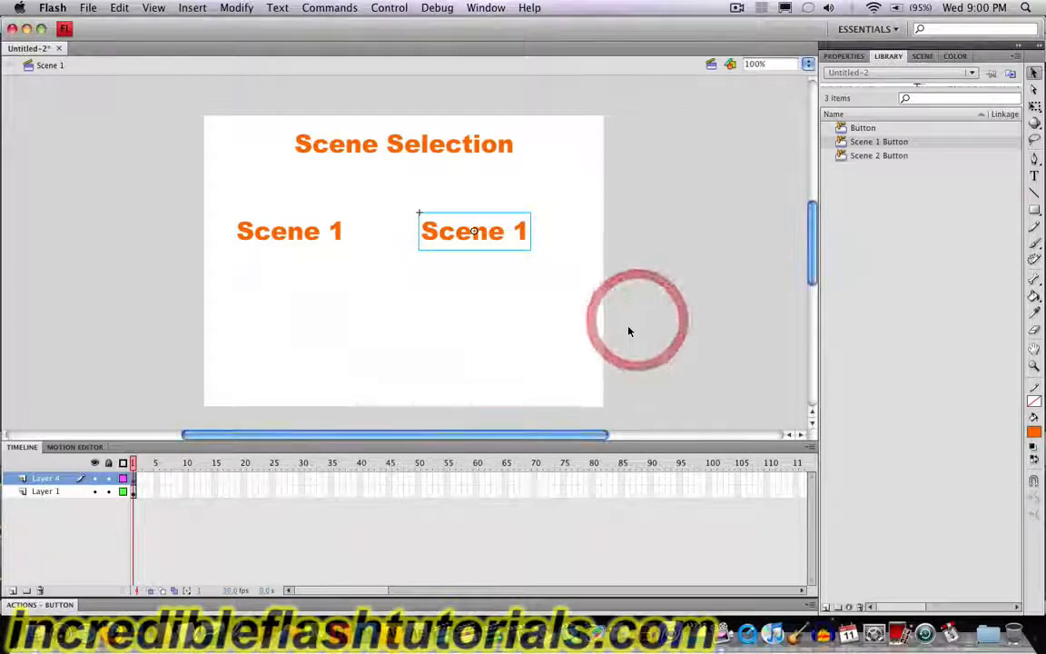
# Step: Change the text inside the Scene 2 Button symbol to "Scene 2" and return to the main scene
pyautogui.doubleClick(523, 234)
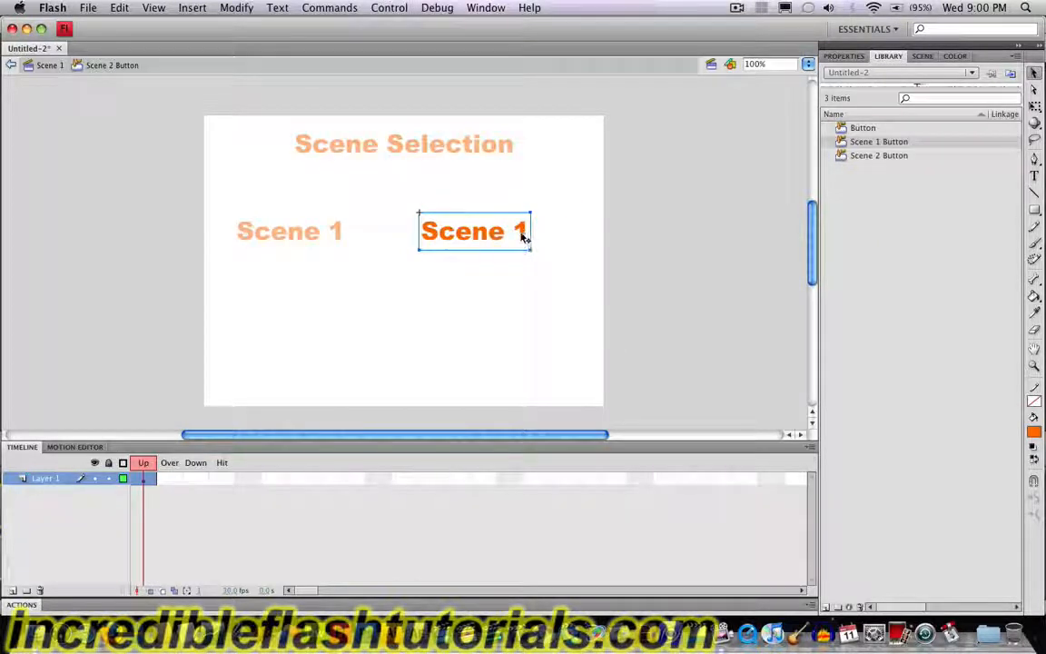
pyautogui.doubleClick(526, 231)
pyautogui.moveTo(528, 233); pyautogui.dragTo(511, 233)
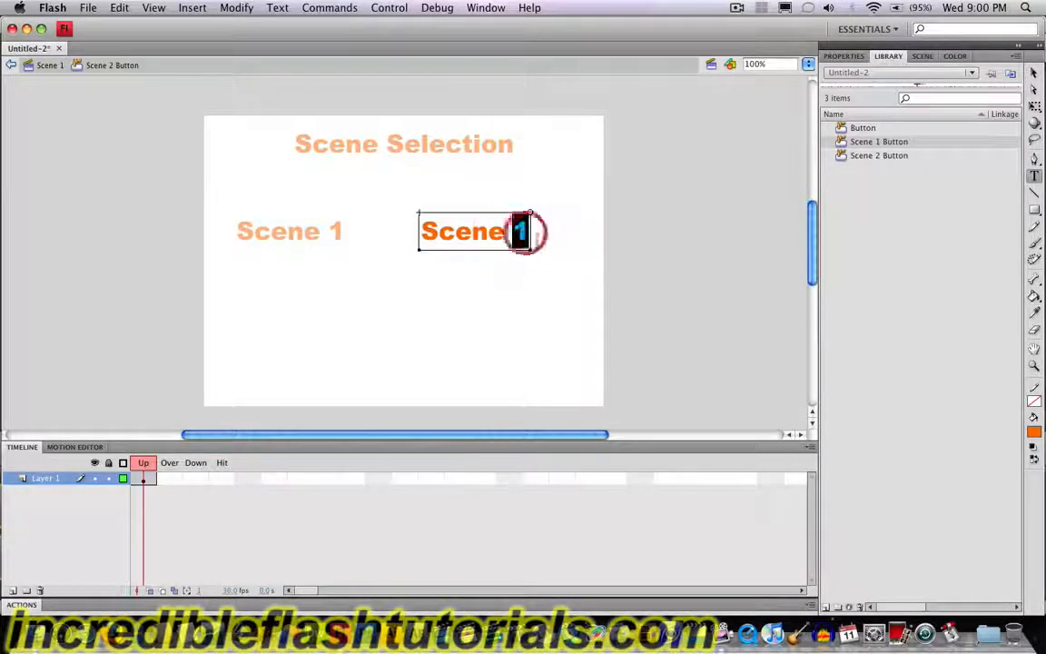
pyautogui.write('2')
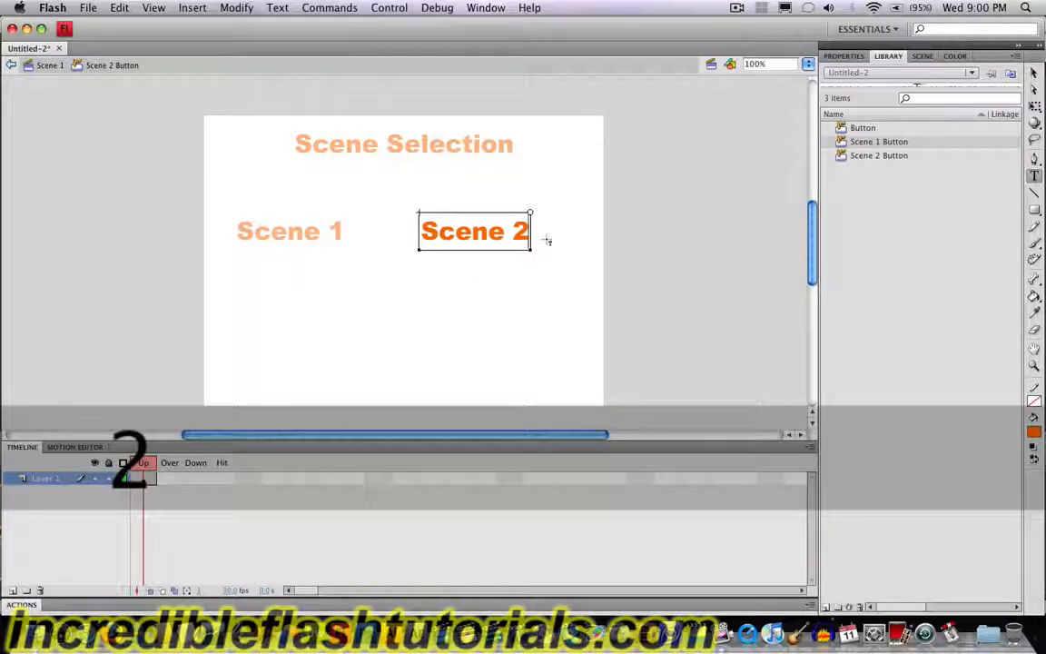
pyautogui.click(55, 70)
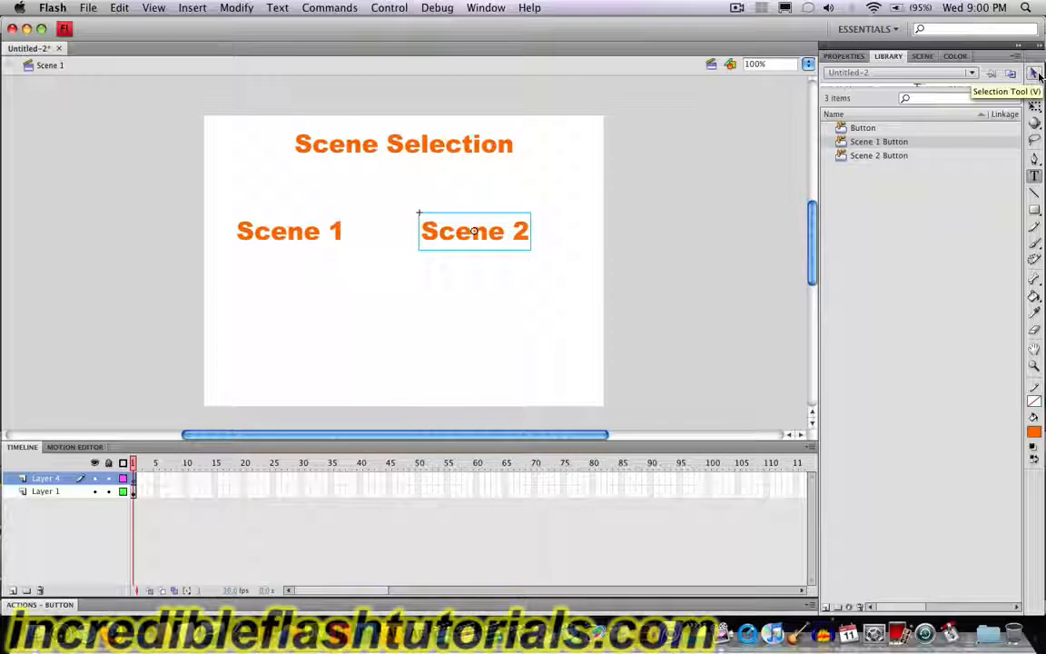
pyautogui.click(437, 348)
# Step: Copy the Scene 2 button and place the duplicate directly below the Scene 1 button
pyautogui.click(1035, 75)
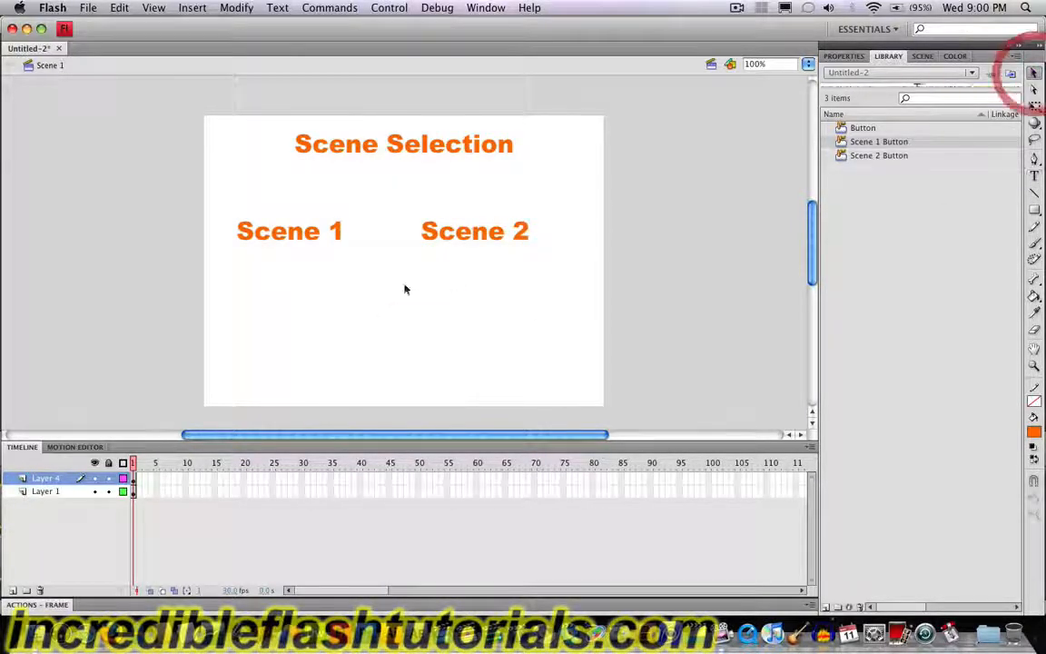
pyautogui.click(461, 237)
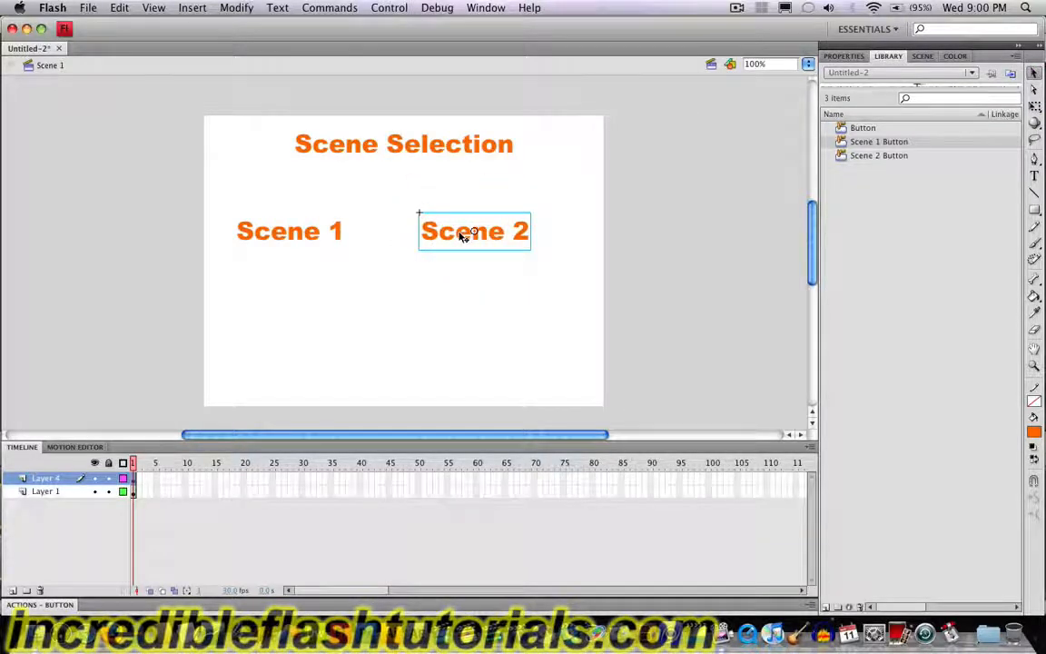
pyautogui.press('super+c')
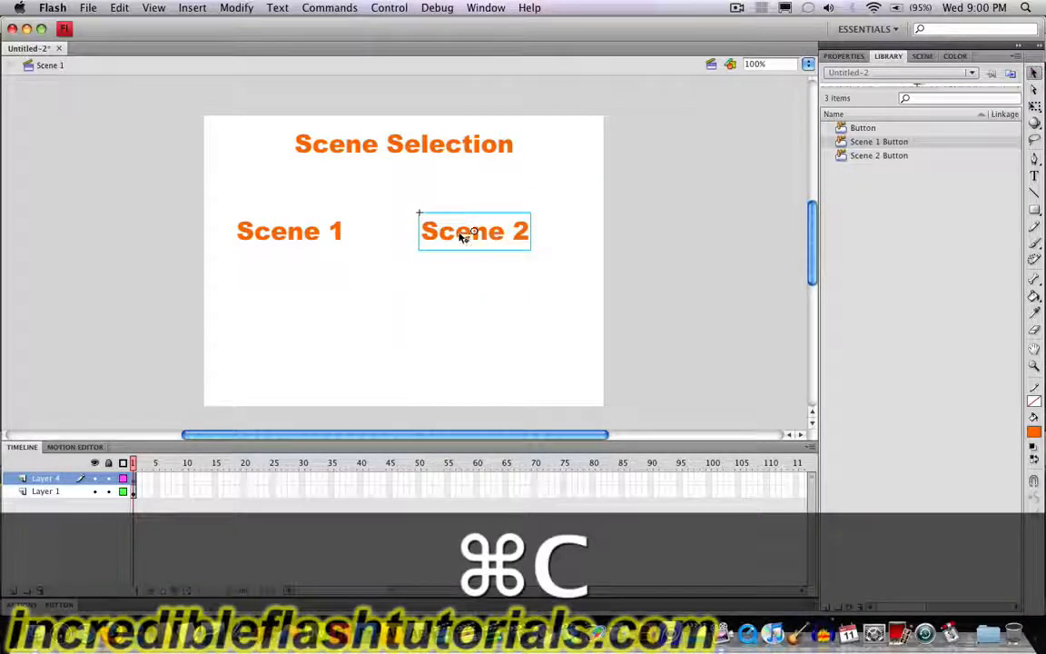
pyautogui.press('super+v')
pyautogui.moveTo(403, 259); pyautogui.dragTo(284, 316)
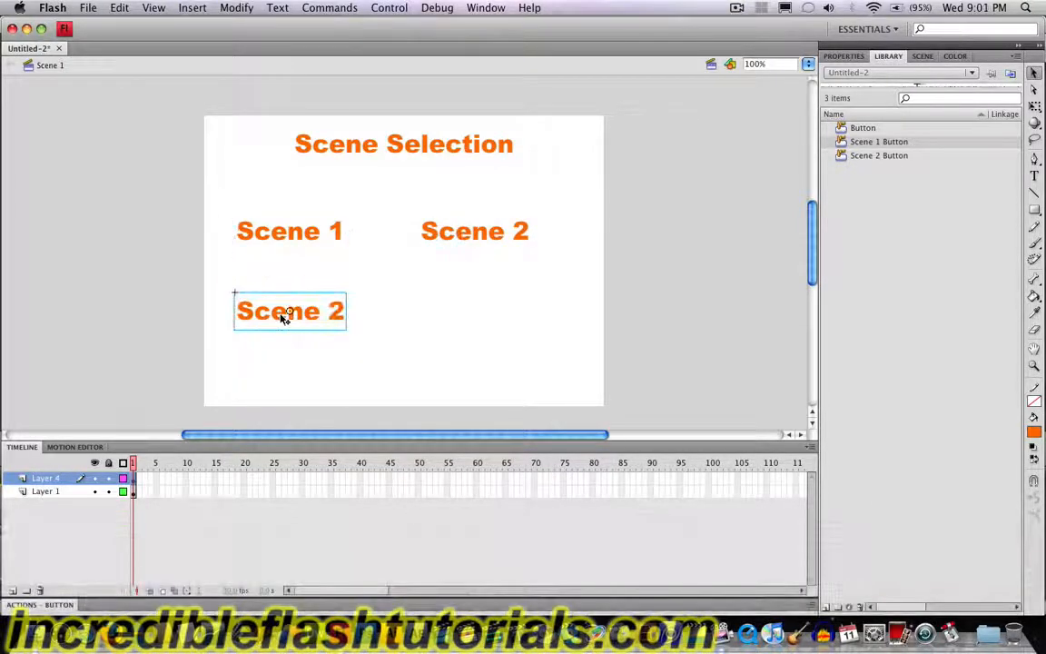
# Step: Duplicate the symbol of the button below Scene 1 under the name "Scene 3 Button"
pyautogui.rightClick(284, 314)
pyautogui.moveTo(434, 598)
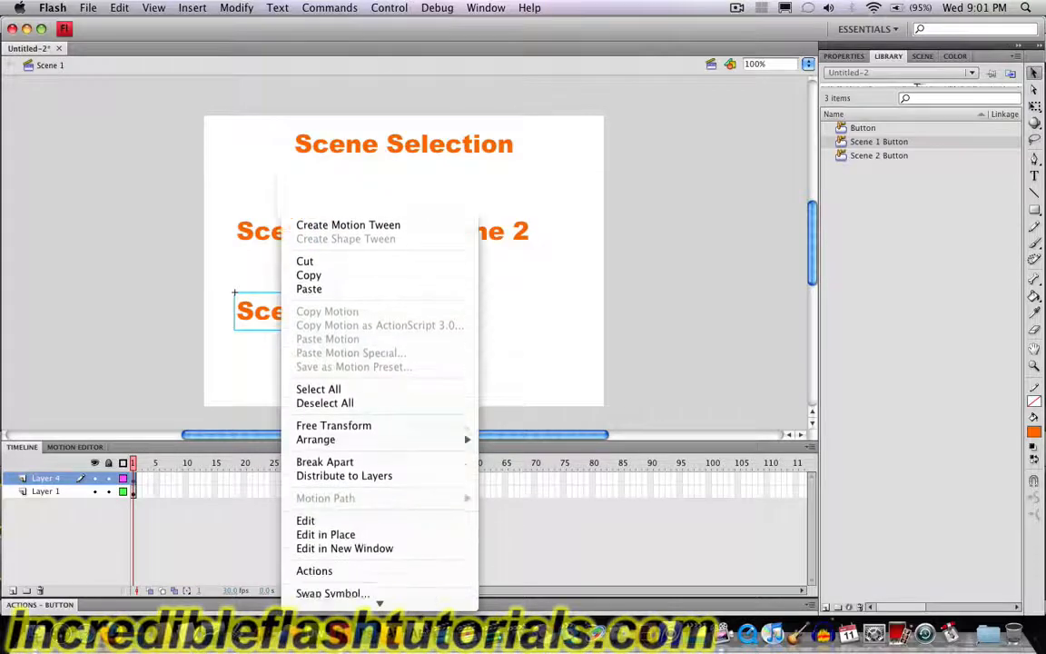
pyautogui.click(383, 537)
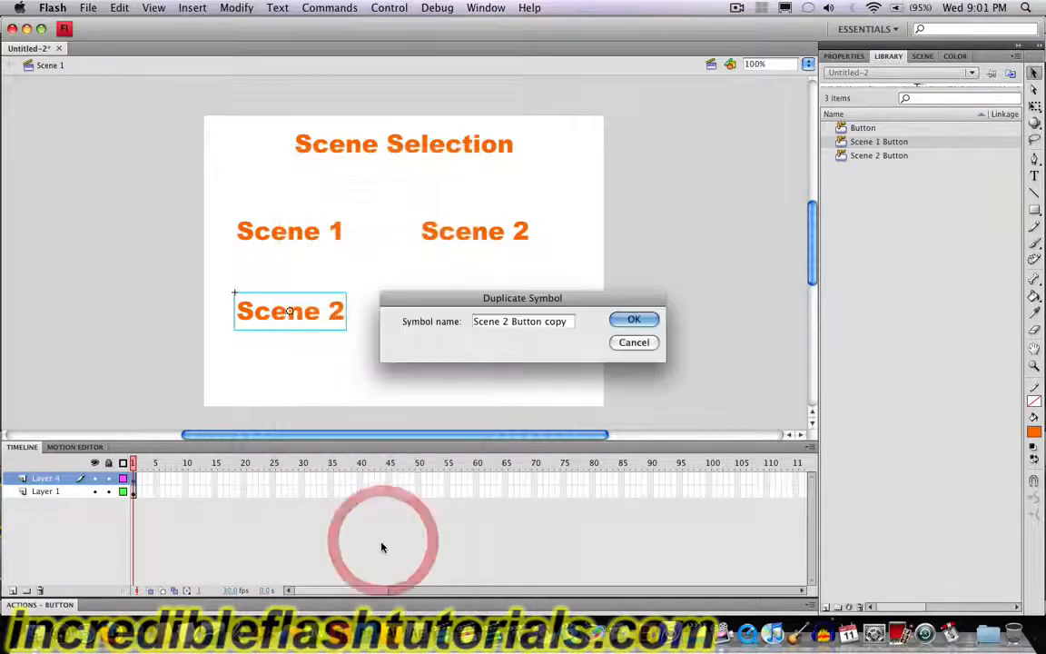
pyautogui.click(567, 323)
pyautogui.moveTo(566, 324); pyautogui.dragTo(543, 324)
pyautogui.press('BackSpace')
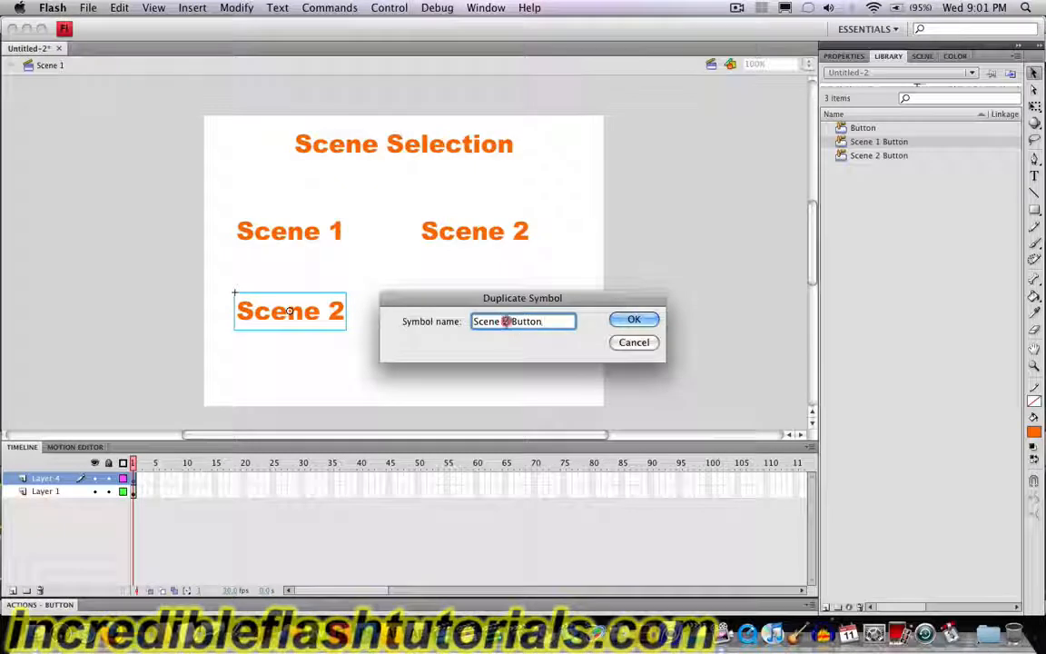
pyautogui.doubleClick(506, 320)
pyautogui.write('3')
pyautogui.click(631, 319)
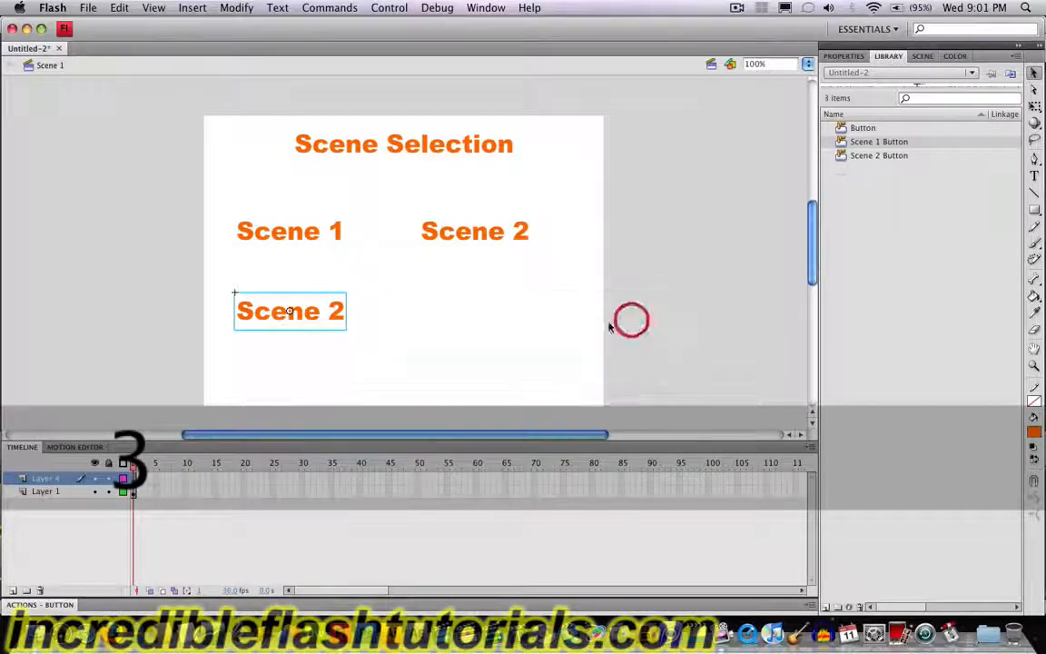
# Step: Change the text inside the Scene 3 Button symbol to "Scene 3" and return to the main scene
pyautogui.doubleClick(336, 318)
pyautogui.doubleClick(335, 311)
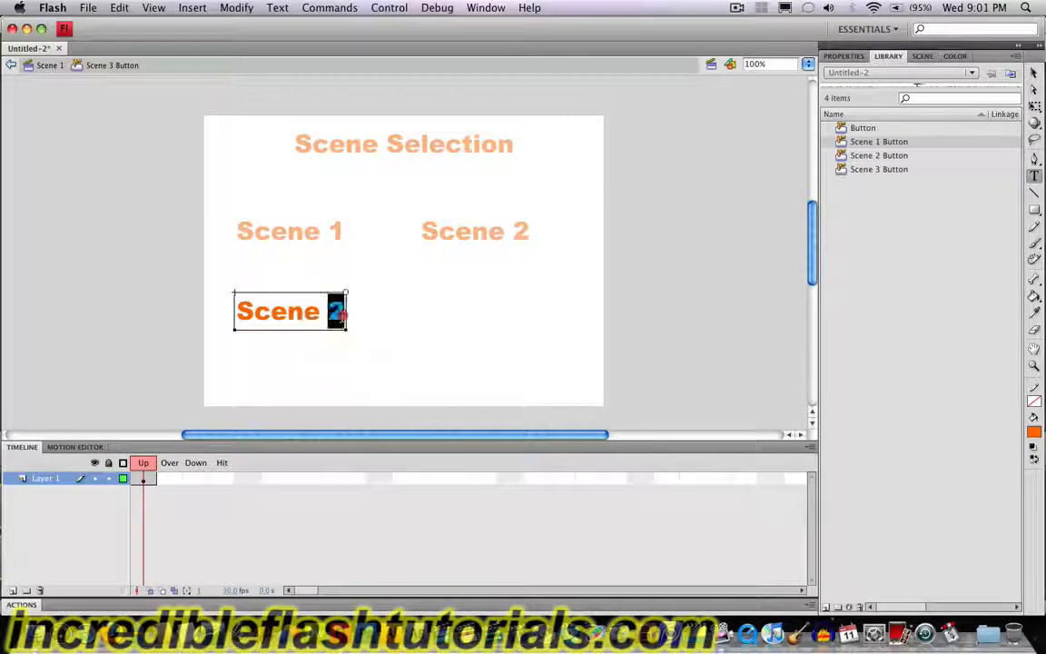
pyautogui.write('3')
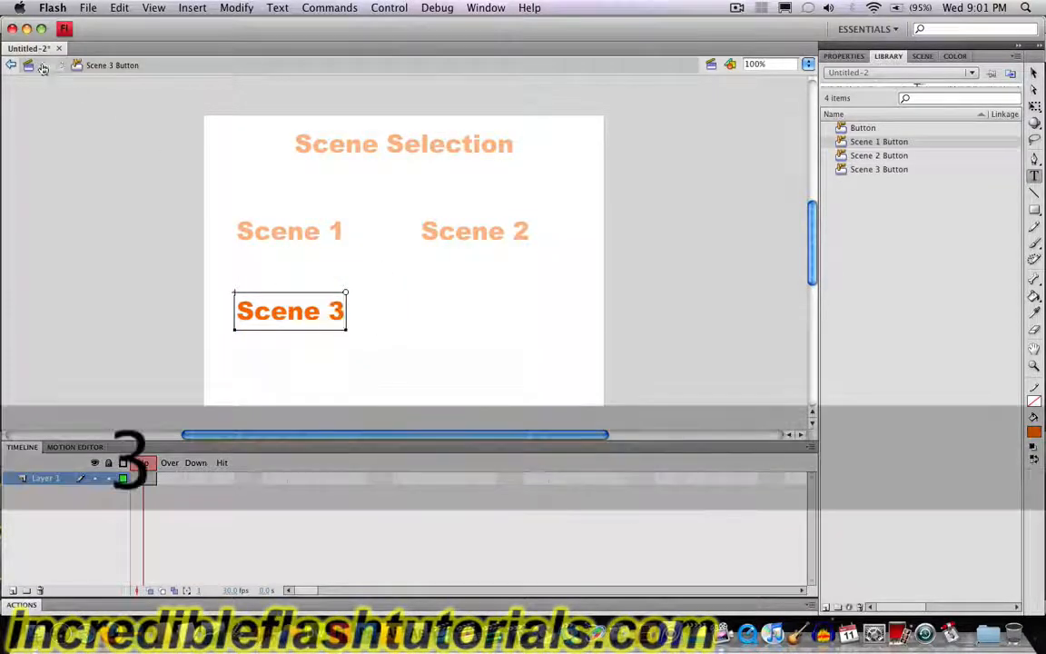
pyautogui.click(43, 67)
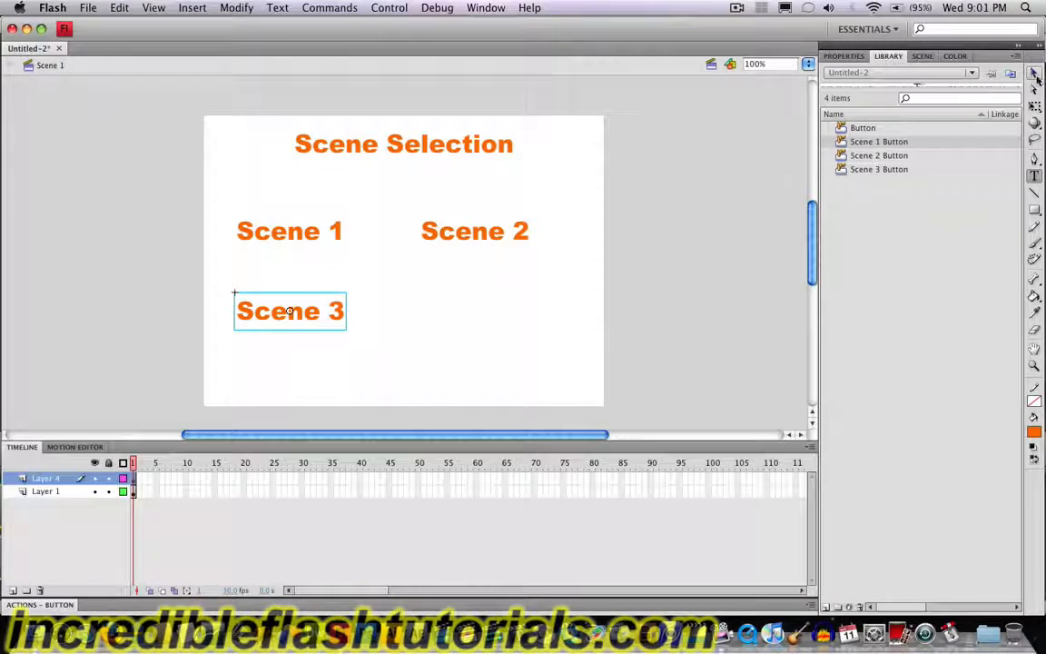
# Step: Copy the Scene 3 button and place the duplicate directly below the Scene 2 button, level with Scene 3
pyautogui.click(1033, 72)
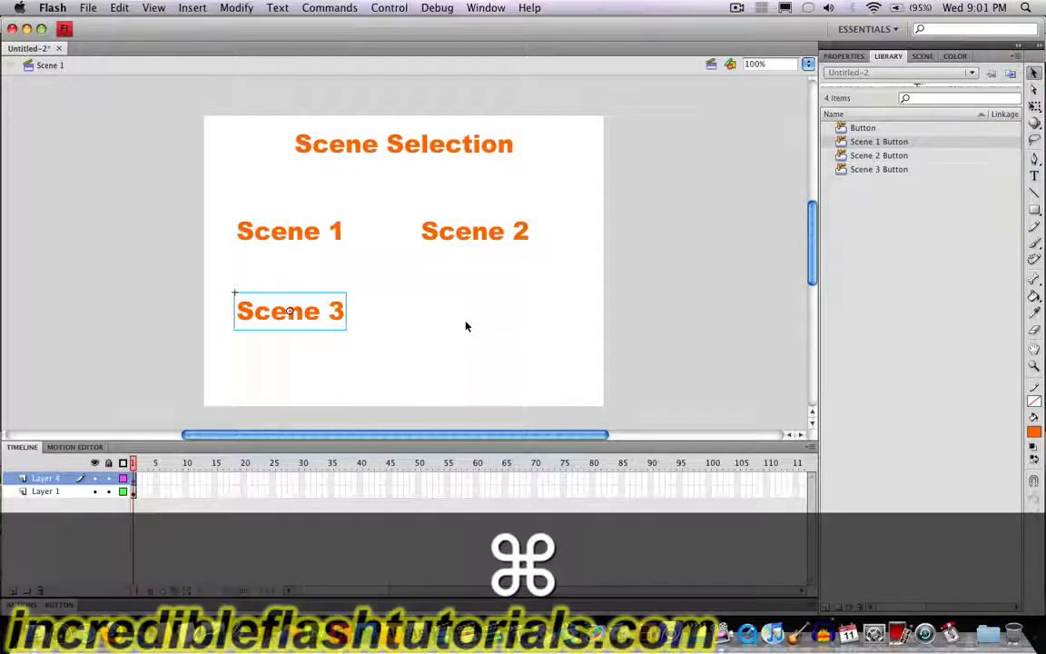
pyautogui.press('super+c')
pyautogui.press('super+v')
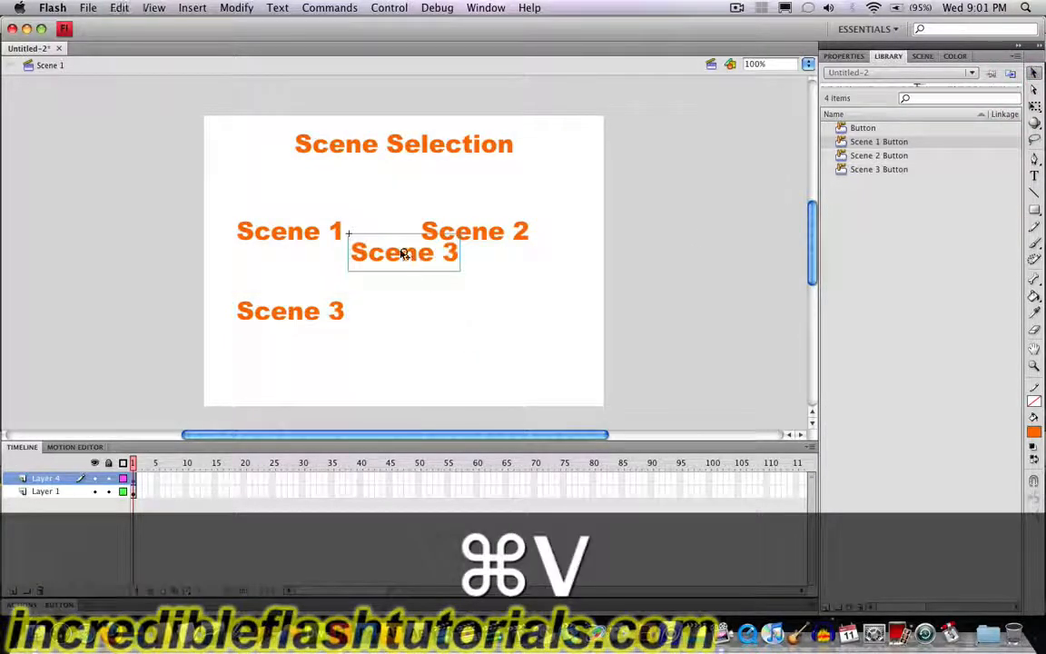
pyautogui.moveTo(404, 255); pyautogui.dragTo(468, 312)
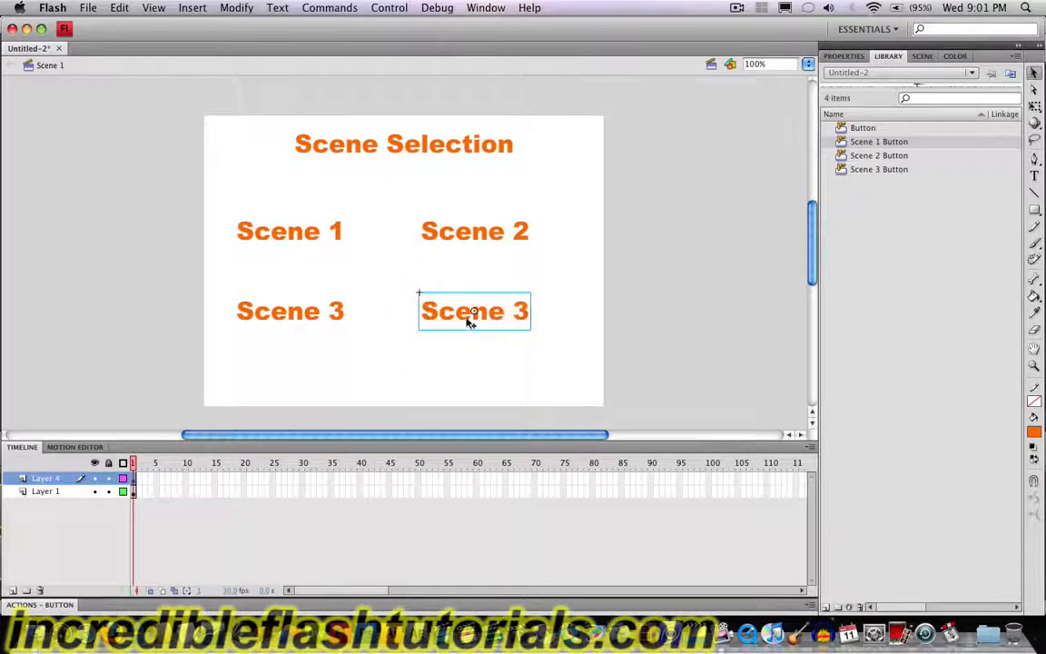
# Step: Duplicate the symbol of the button below Scene 2 under the name "Scene 4 Button"
pyautogui.rightClick(467, 319)
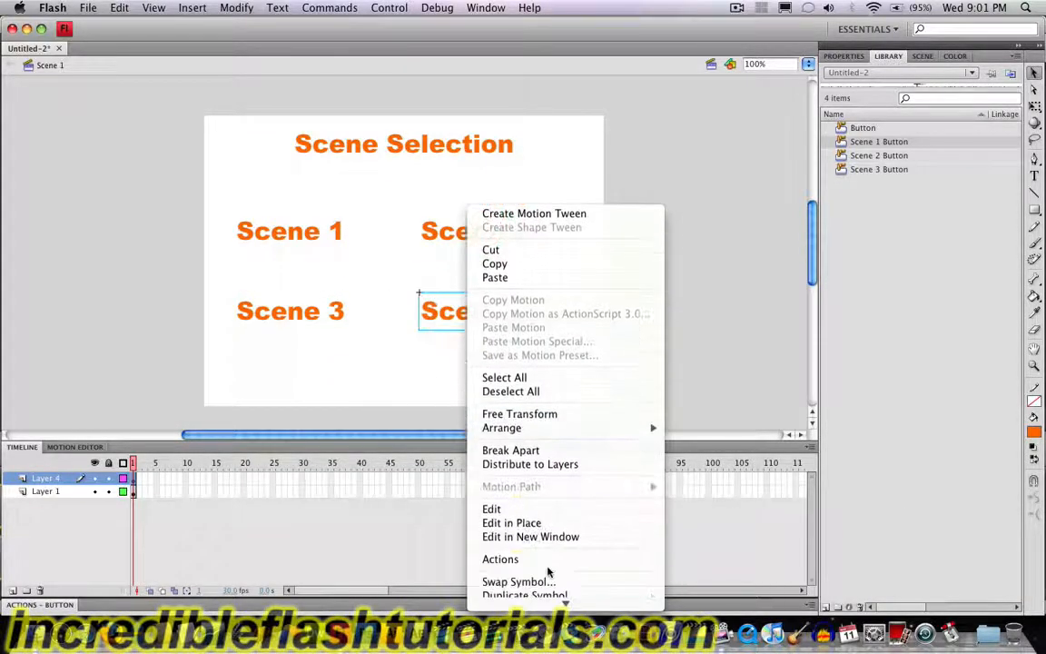
pyautogui.click(542, 539)
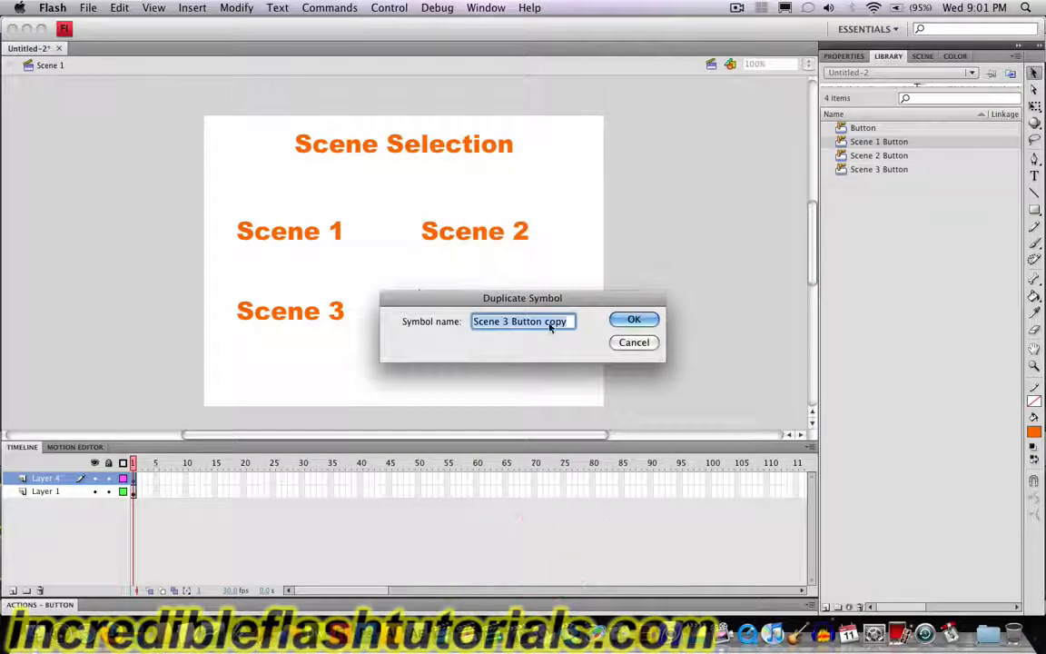
pyautogui.click(549, 325)
pyautogui.press('BackSpace')
pyautogui.press('BackSpace')
pyautogui.press('BackSpace')
pyautogui.press('BackSpace')
pyautogui.press('BackSpace')
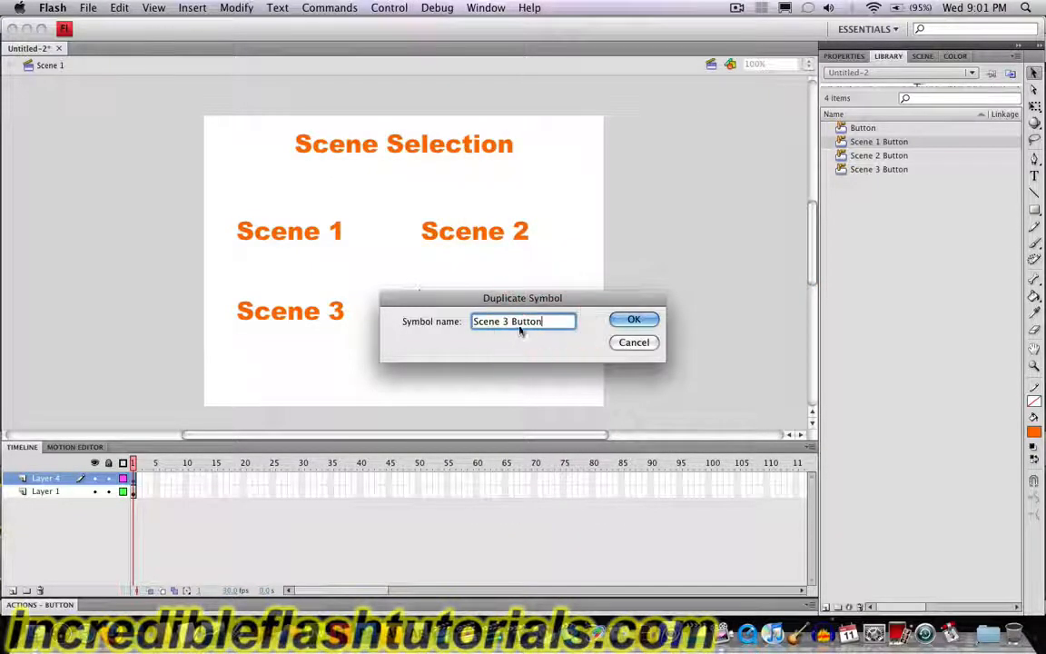
pyautogui.click(507, 322)
pyautogui.press('BackSpace')
pyautogui.write('4')
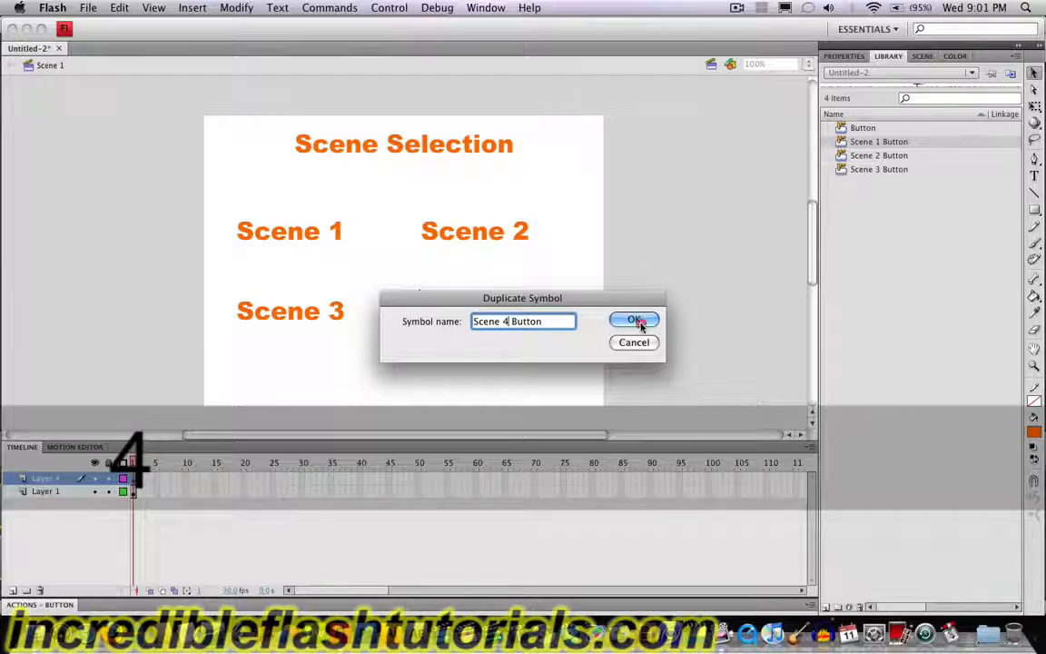
pyautogui.click(632, 319)
# Step: Change the text inside the Scene 4 Button symbol to "Scene 4" and return to the main scene
pyautogui.doubleClick(500, 315)
pyautogui.doubleClick(497, 315)
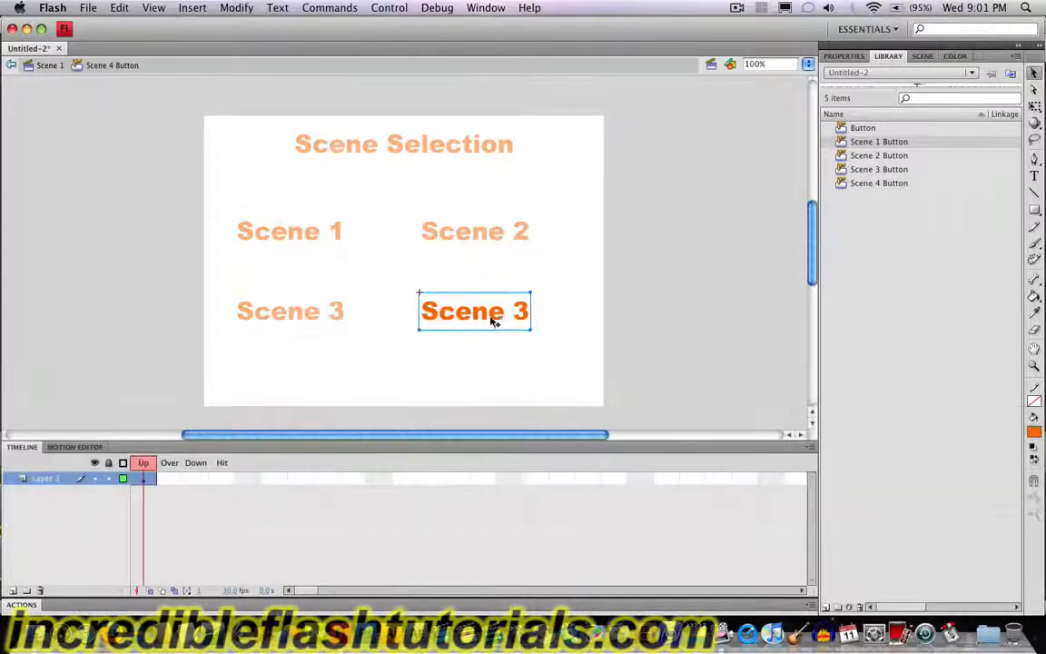
pyautogui.doubleClick(520, 311)
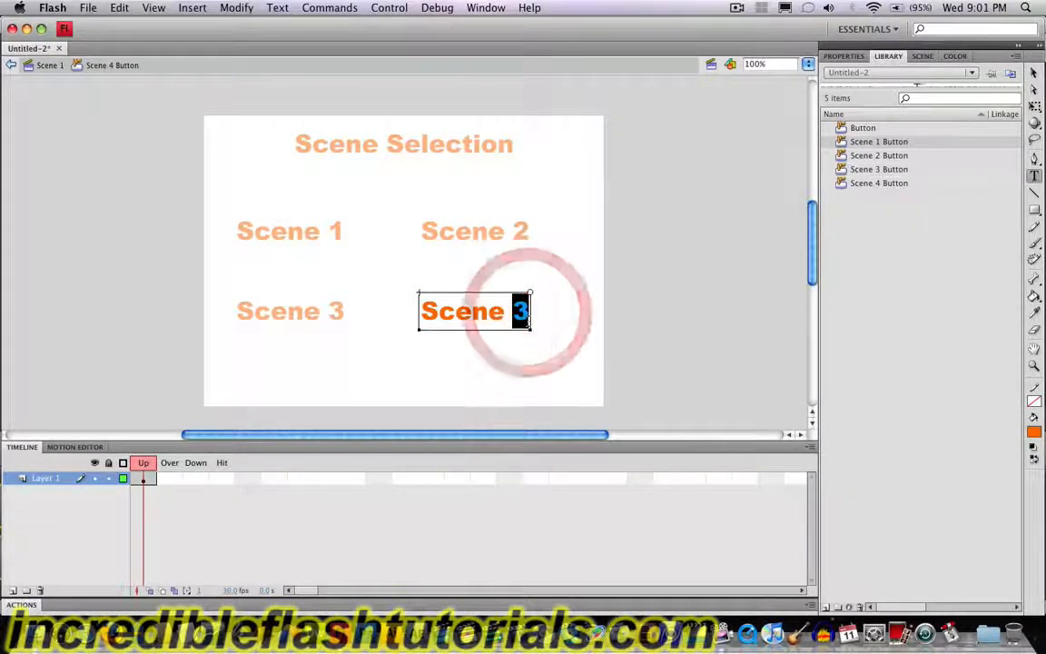
pyautogui.write('4')
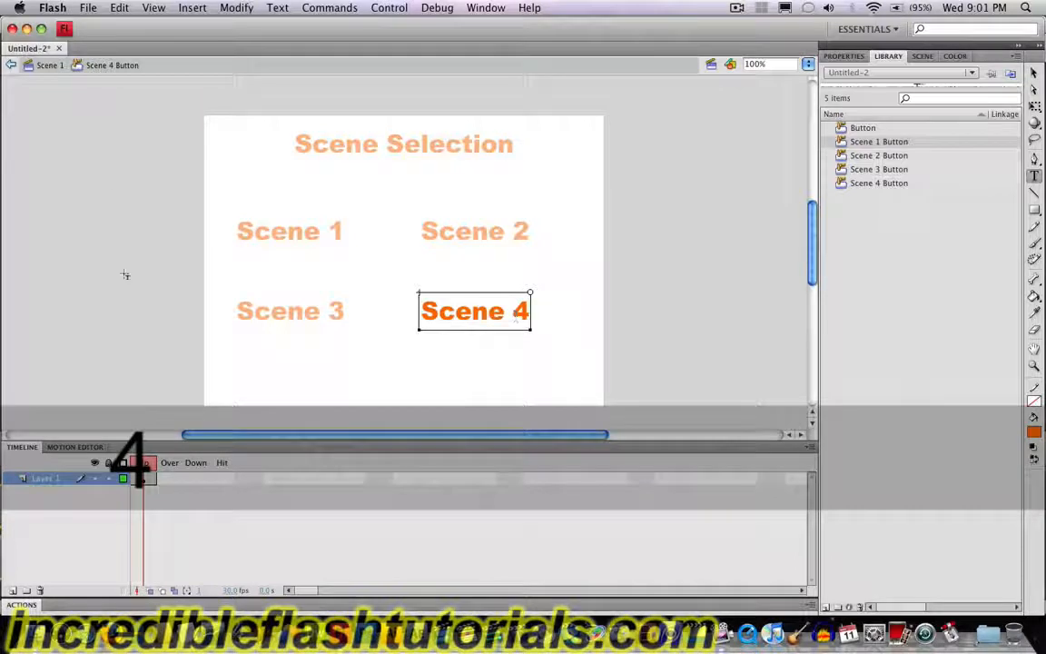
pyautogui.click(50, 66)
pyautogui.click(1036, 75)
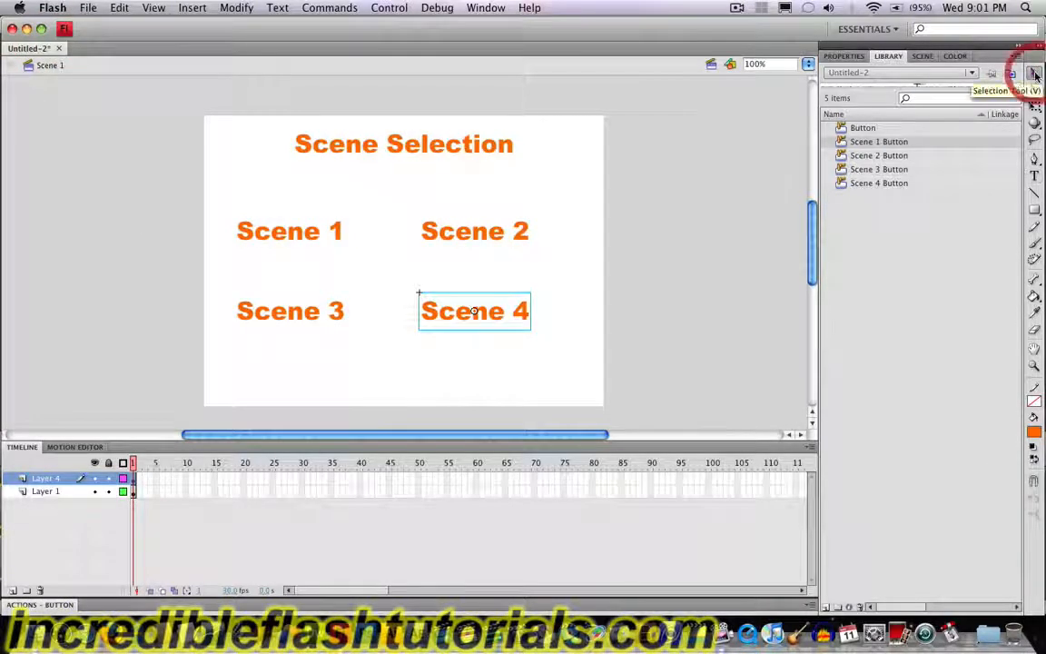
# Step: Nudge all four scene buttons together to the right to centre them under the Scene Selection title
pyautogui.click(531, 364)
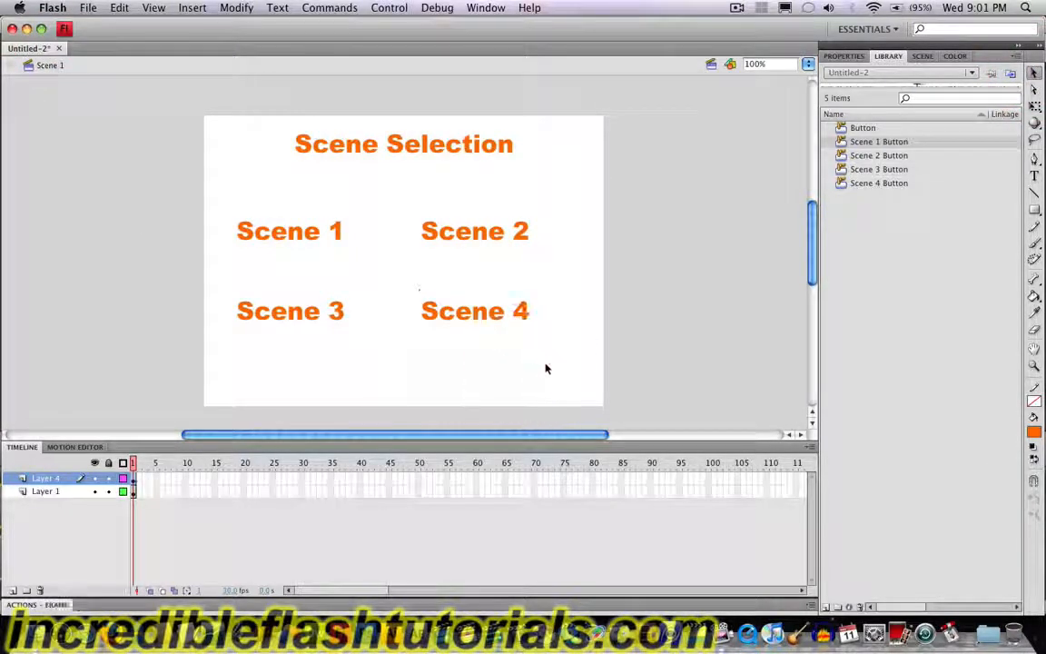
pyautogui.moveTo(576, 365); pyautogui.dragTo(205, 196)
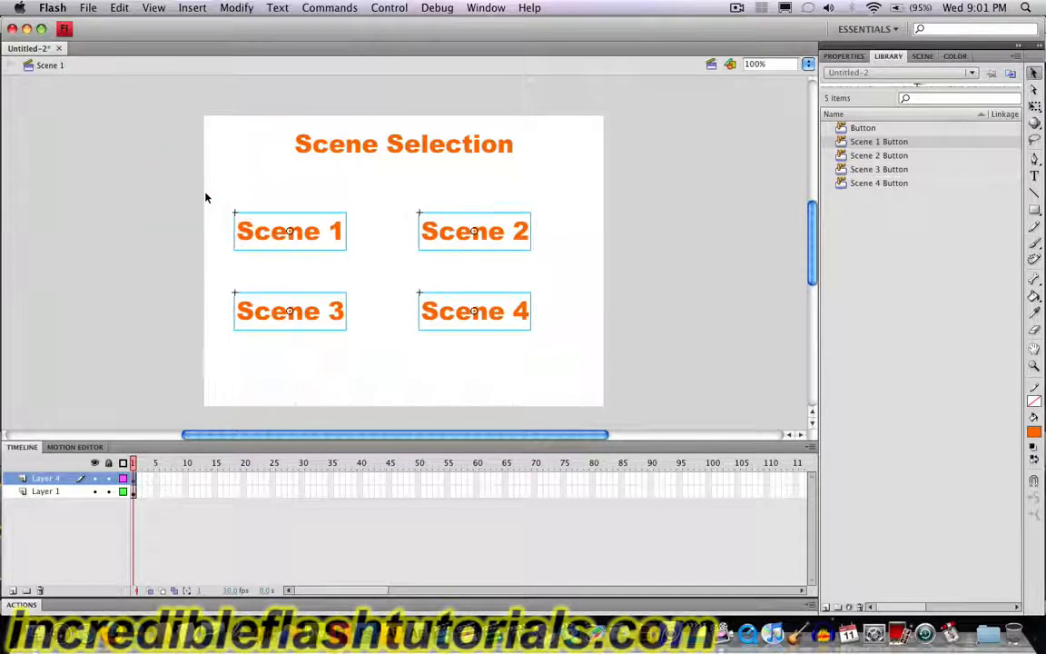
pyautogui.press('Right')
pyautogui.press('Right')
pyautogui.press('Right')
pyautogui.press('Right')
pyautogui.press('Right')
pyautogui.press('Right')
pyautogui.press('Right')
pyautogui.press('Right')
pyautogui.press('Right')
pyautogui.press('Right')
pyautogui.press('Right')
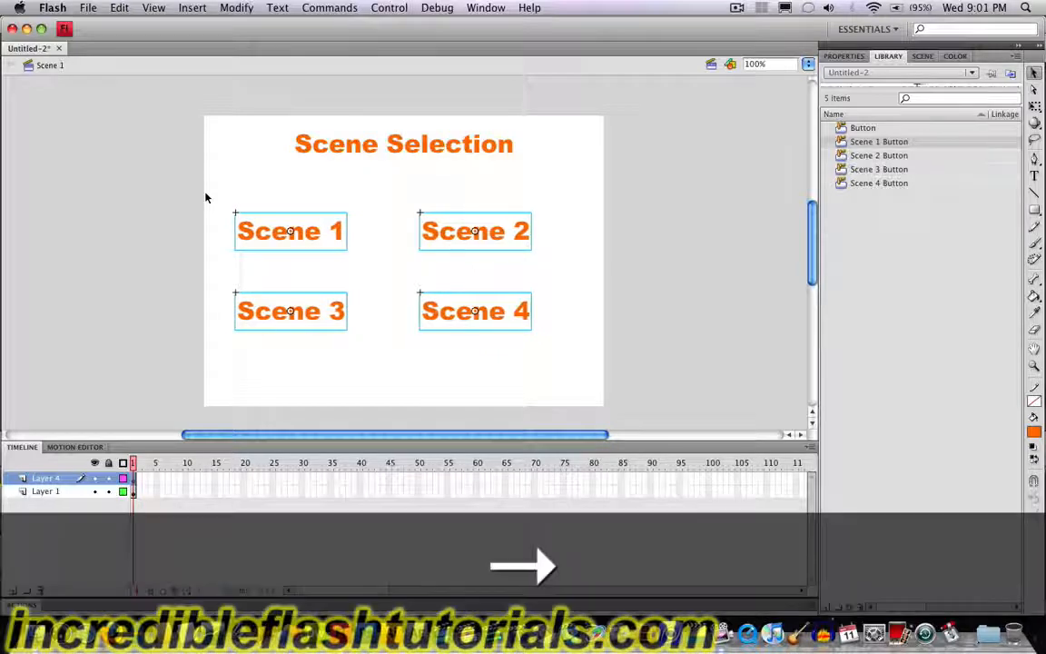
pyautogui.press('Right')
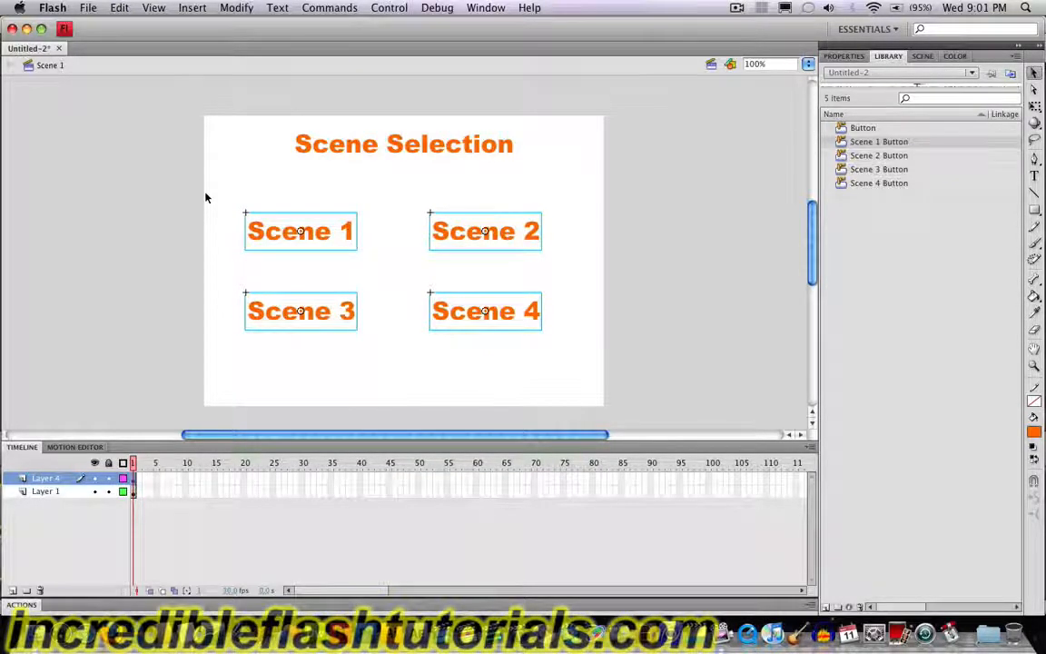
pyautogui.press('Right')
pyautogui.press('Right')
pyautogui.press('Right')
pyautogui.press('Right')
pyautogui.press('Right')
pyautogui.press('Right')
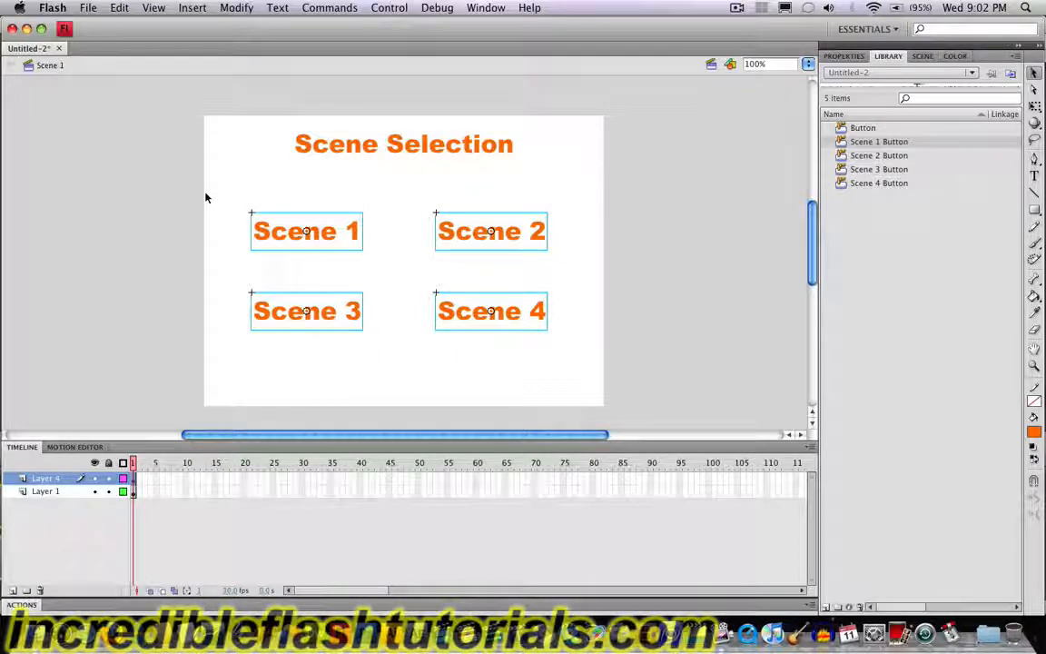
pyautogui.press('Right')
pyautogui.press('Right')
pyautogui.press('Right')
pyautogui.press('Right')
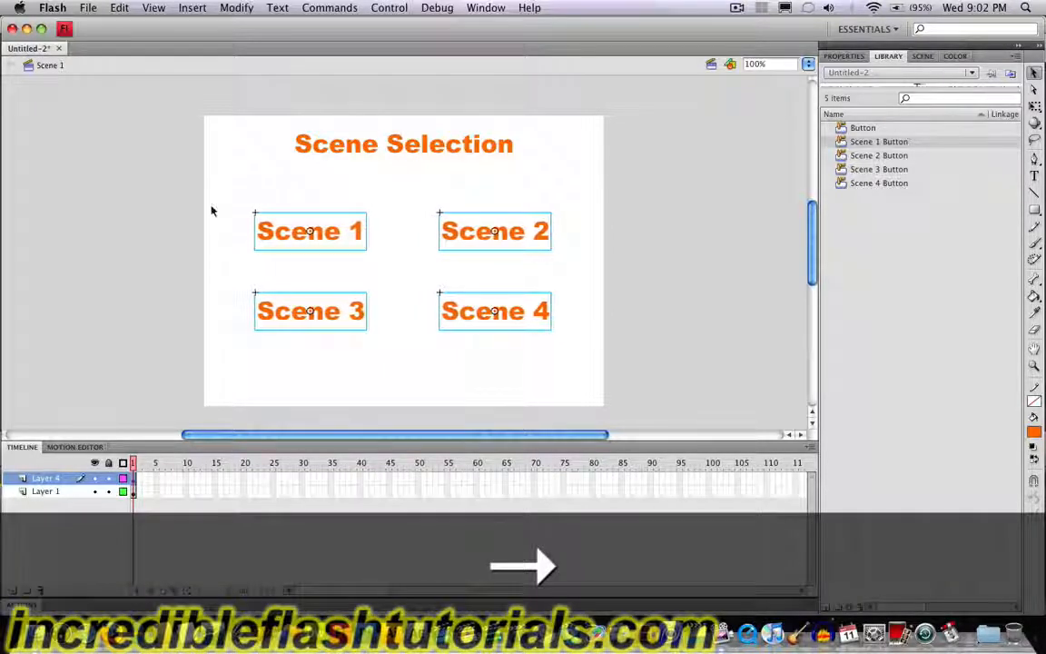
pyautogui.press('Left')
pyautogui.click(358, 387)
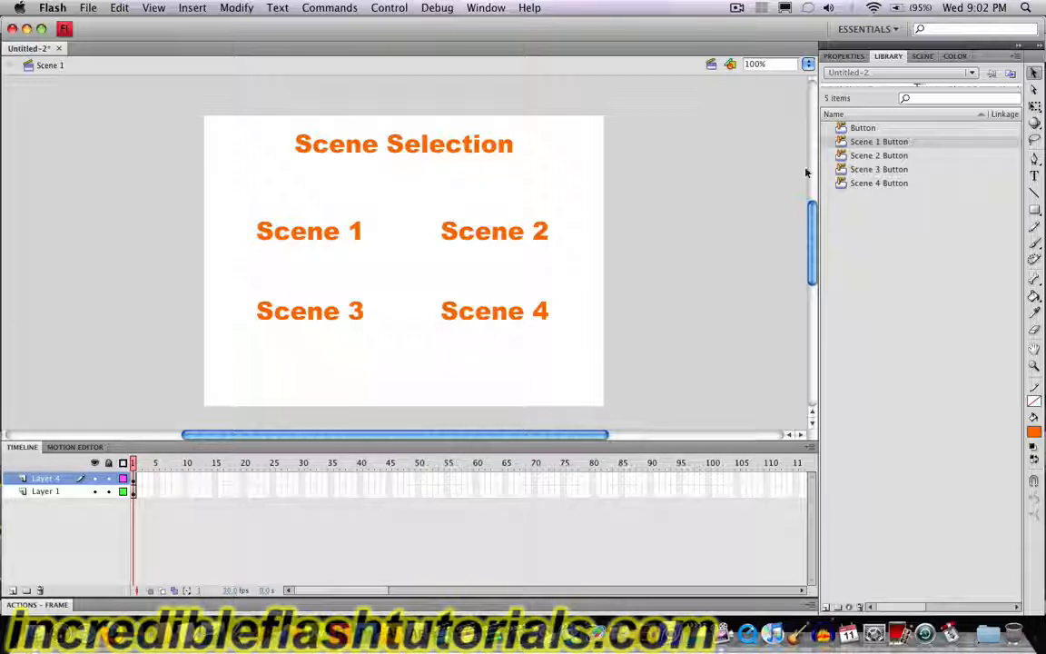
# Step: Add a second scene to the document and rename the original Scene 1 as "Menu"
pyautogui.click(922, 57)
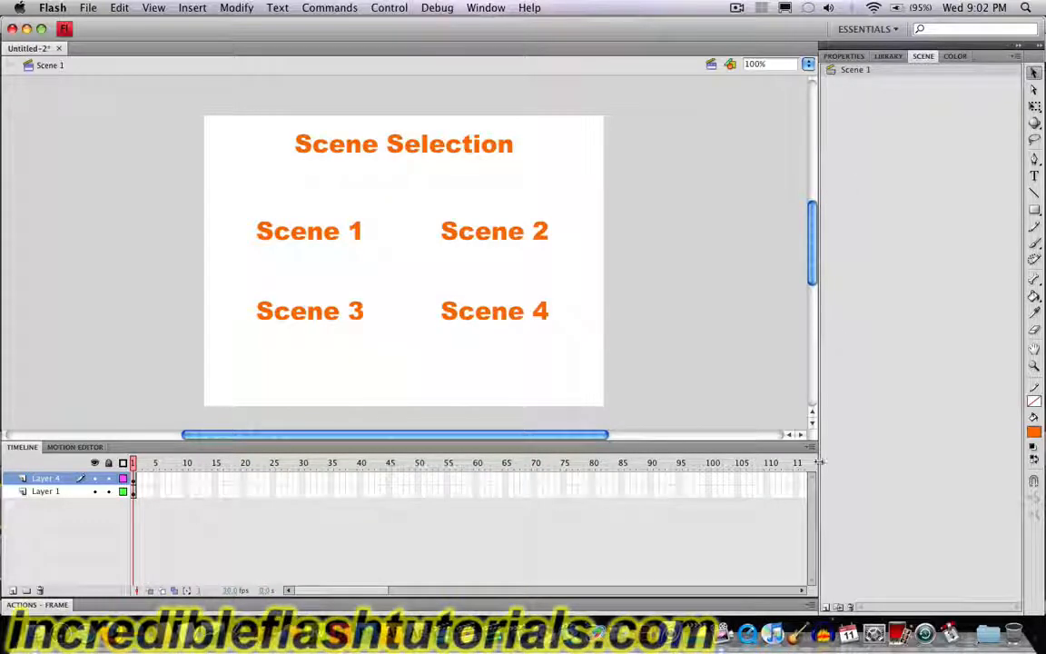
pyautogui.click(825, 609)
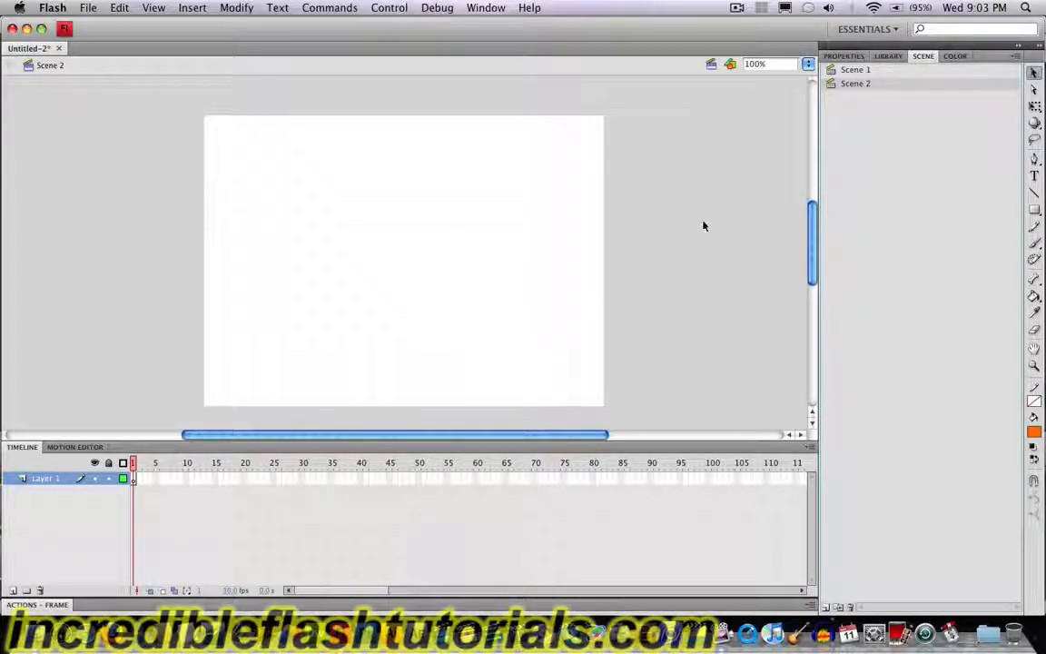
pyautogui.click(854, 72)
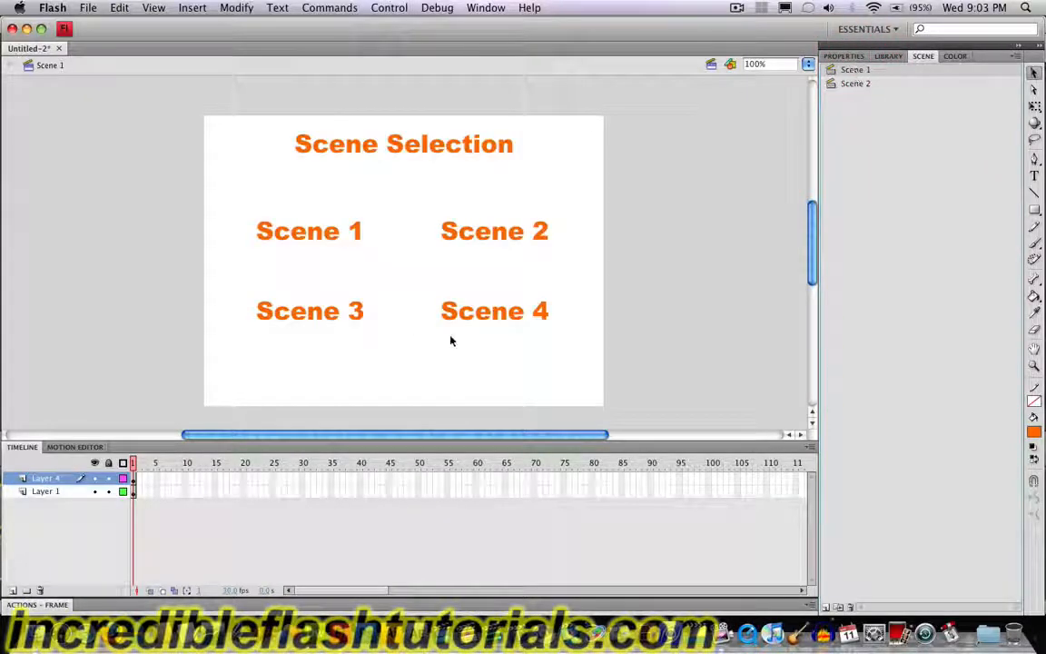
pyautogui.doubleClick(863, 73)
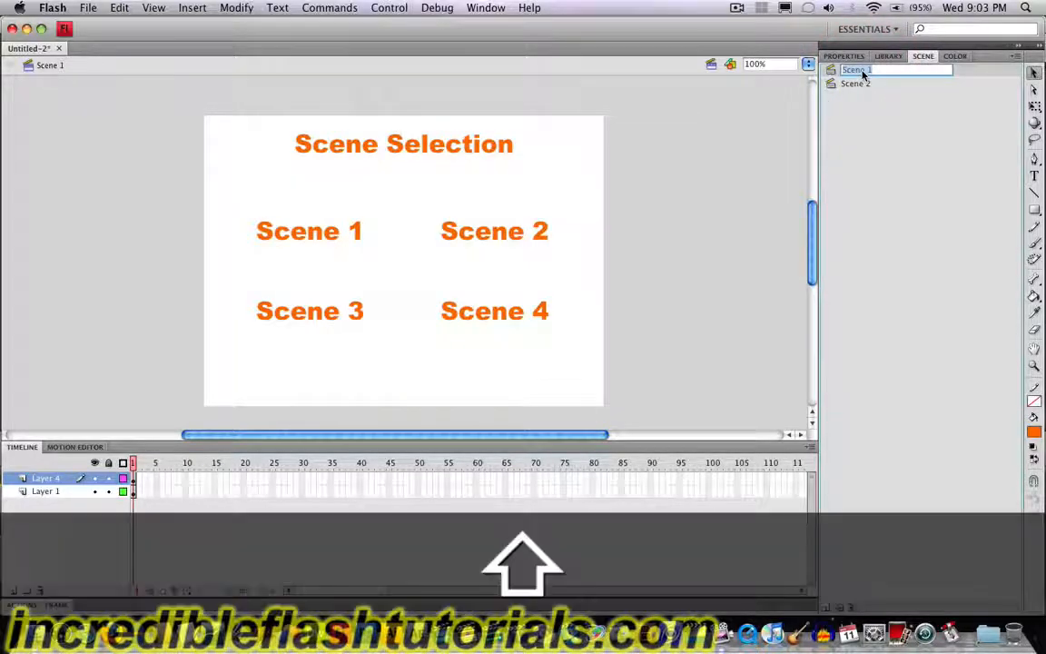
pyautogui.write('Menu')
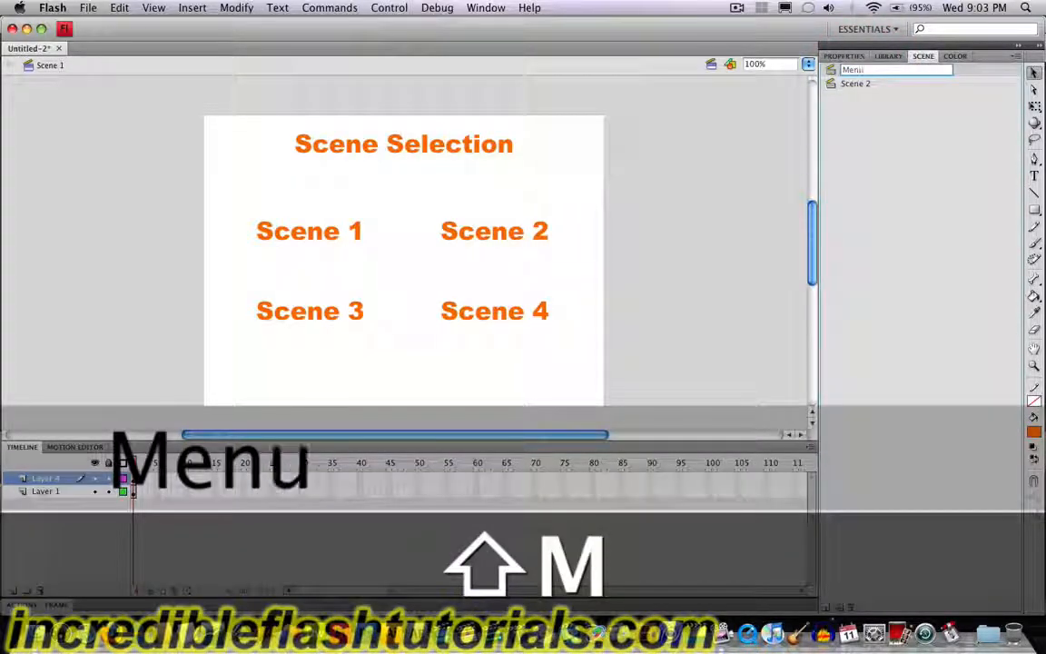
pyautogui.press('Return')
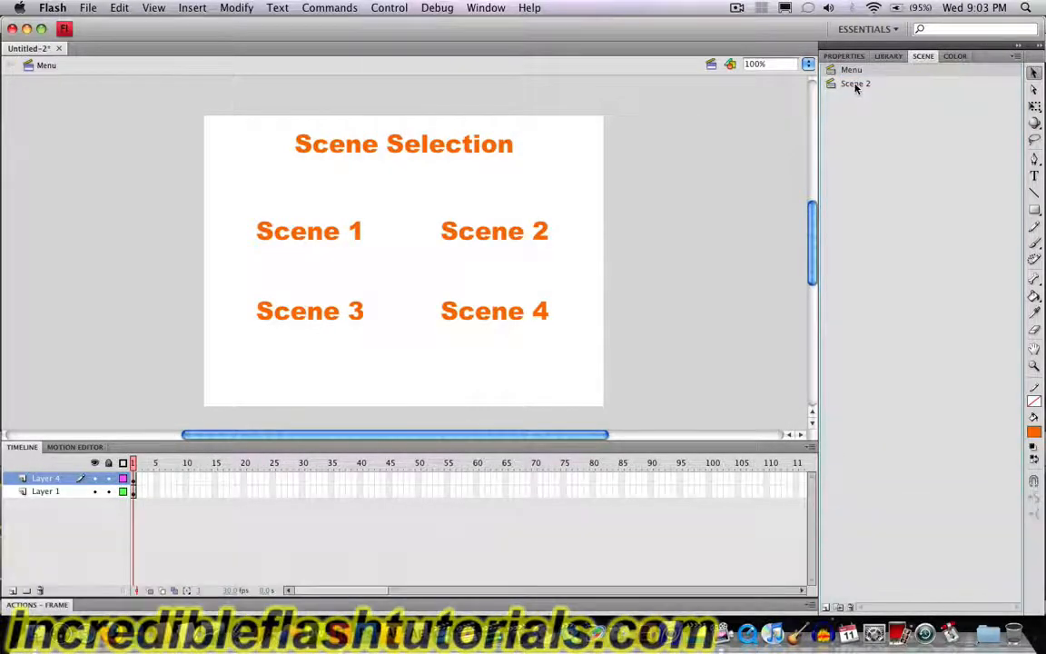
# Step: Rename the newly added blank scene as "Scene 1"
pyautogui.doubleClick(855, 85)
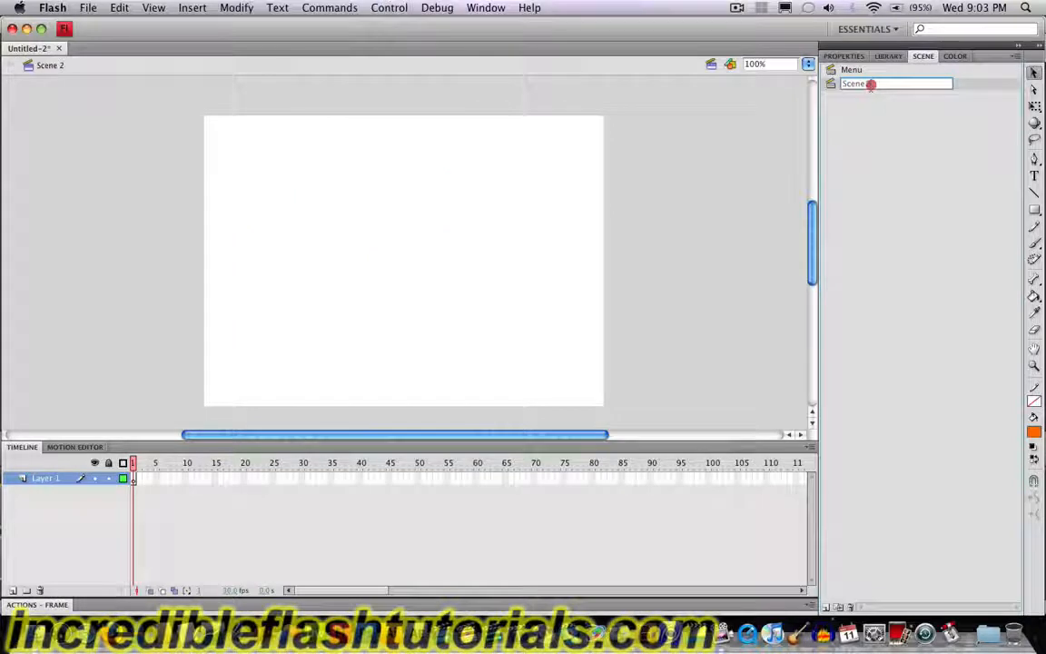
pyautogui.write('1')
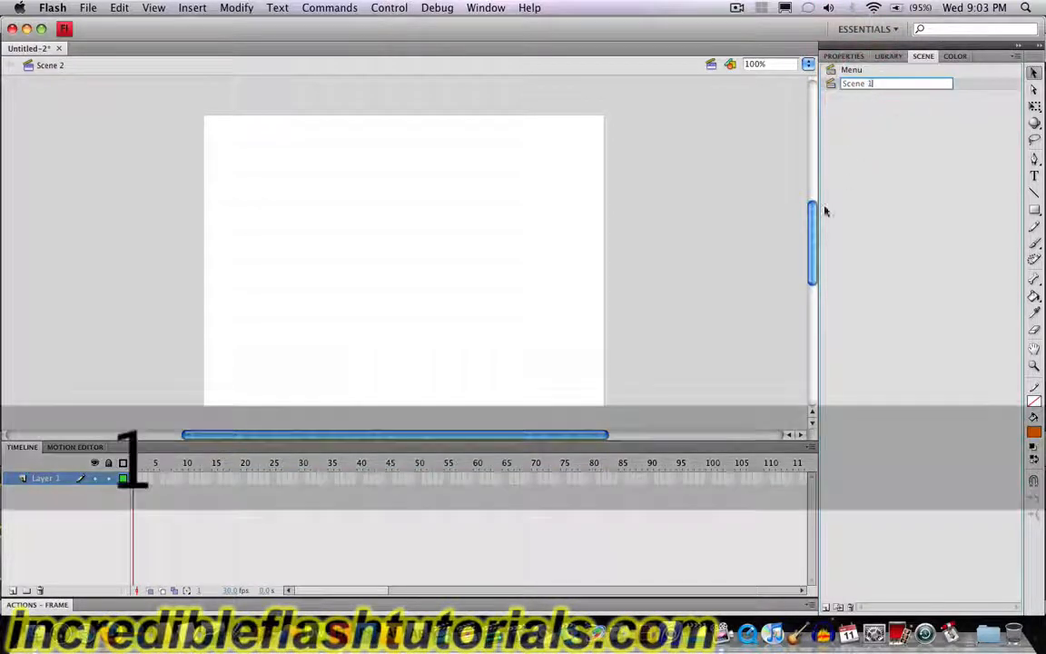
pyautogui.click(728, 198)
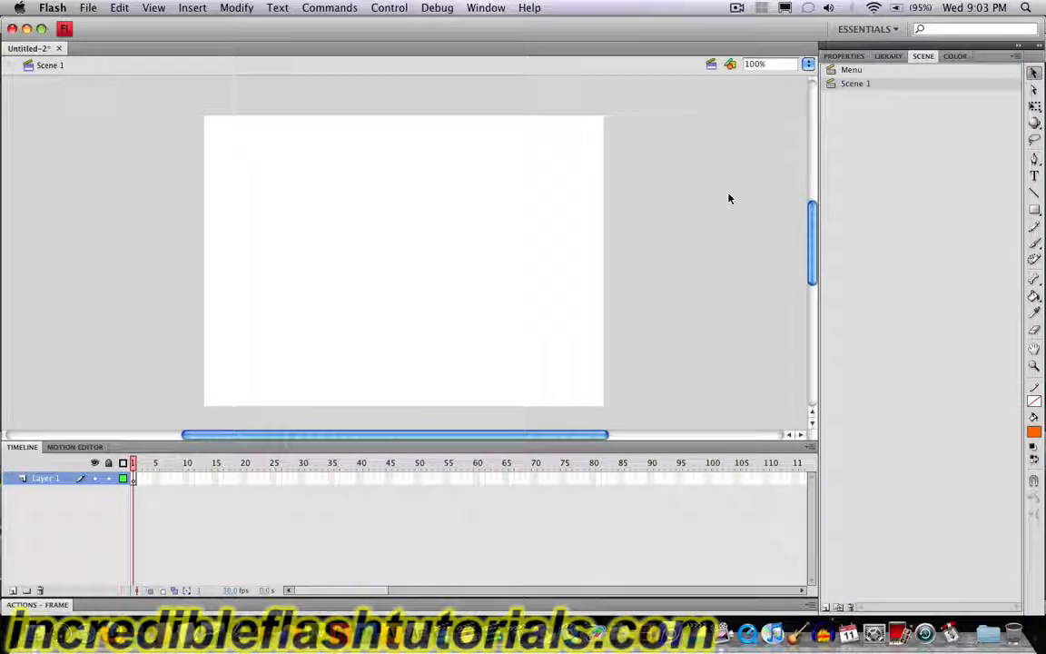
pyautogui.click(851, 74)
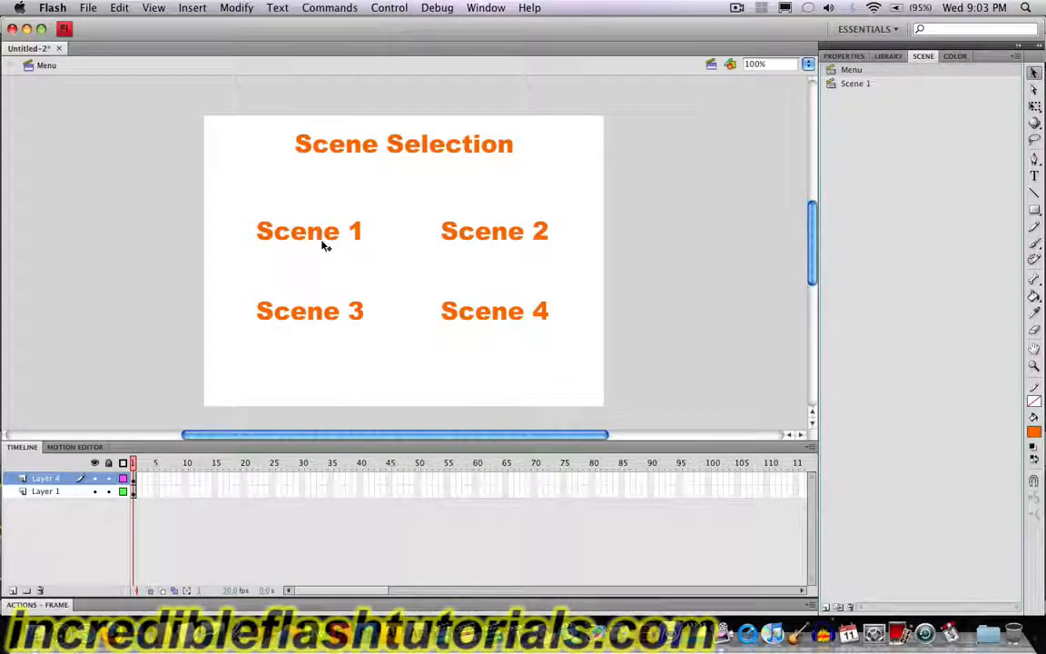
pyautogui.click(853, 84)
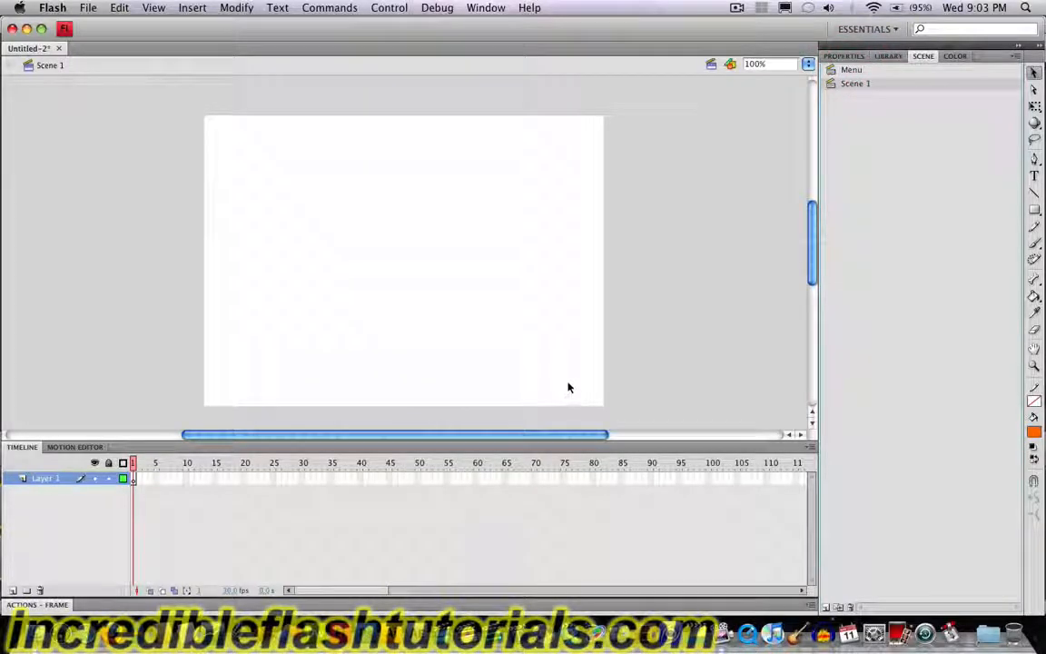
pyautogui.click(134, 479)
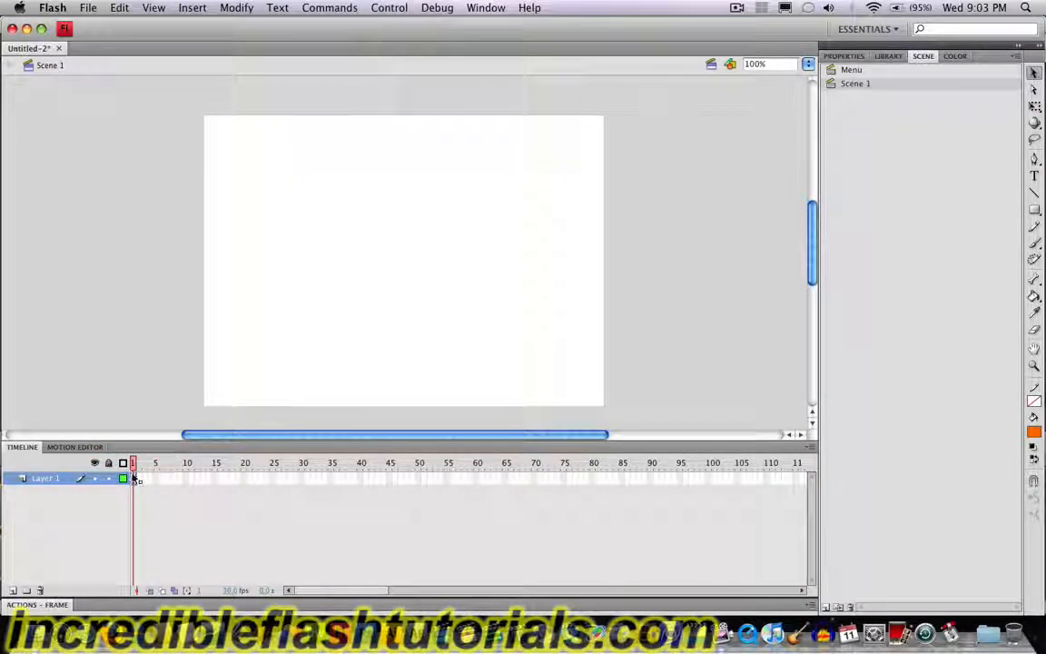
pyautogui.click(850, 70)
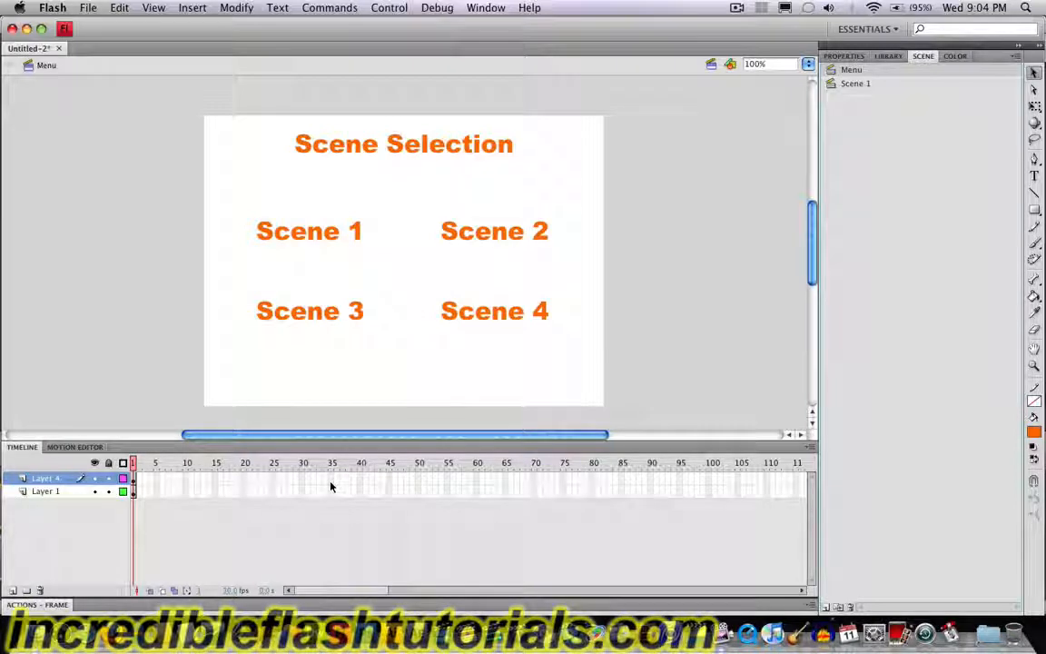
pyautogui.click(864, 85)
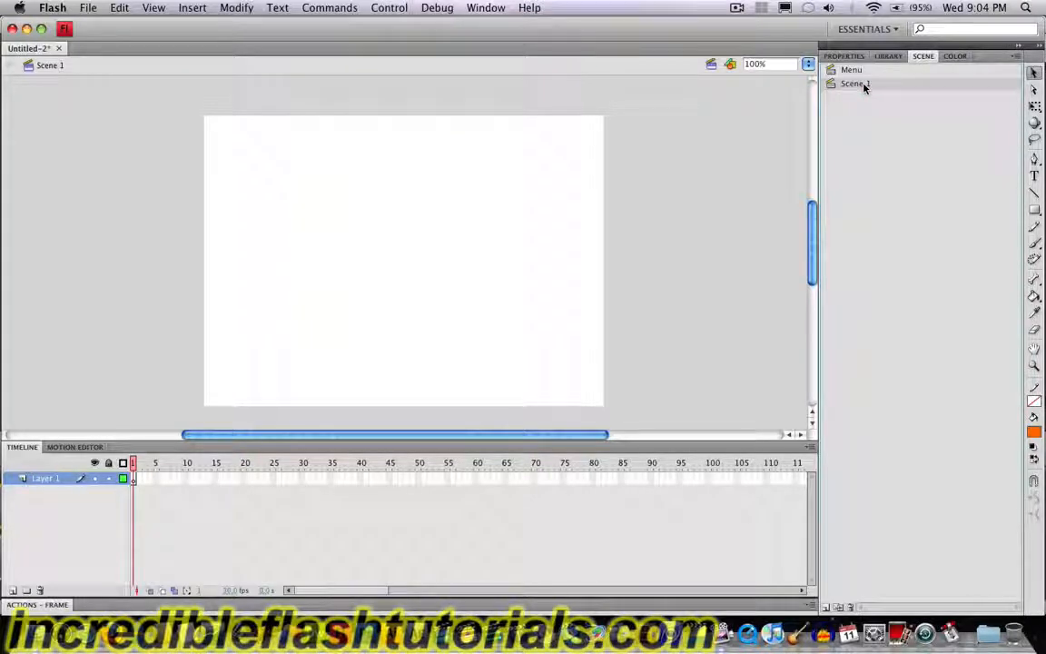
# Step: Add a new layer above Layer 4 in the Menu scene and select its first frame
pyautogui.click(853, 71)
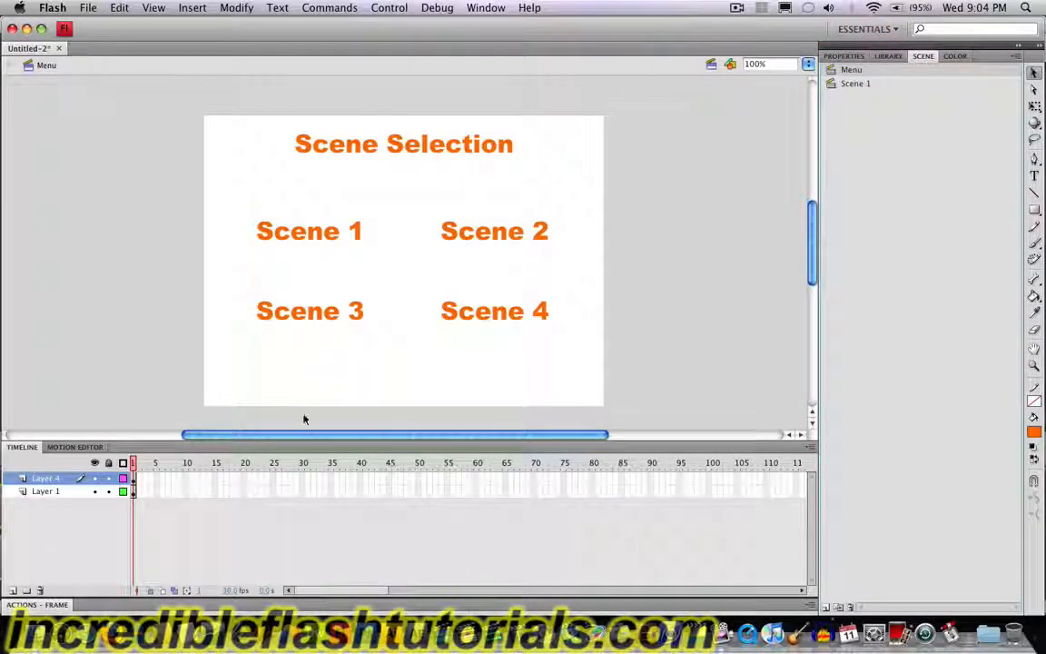
pyautogui.click(12, 591)
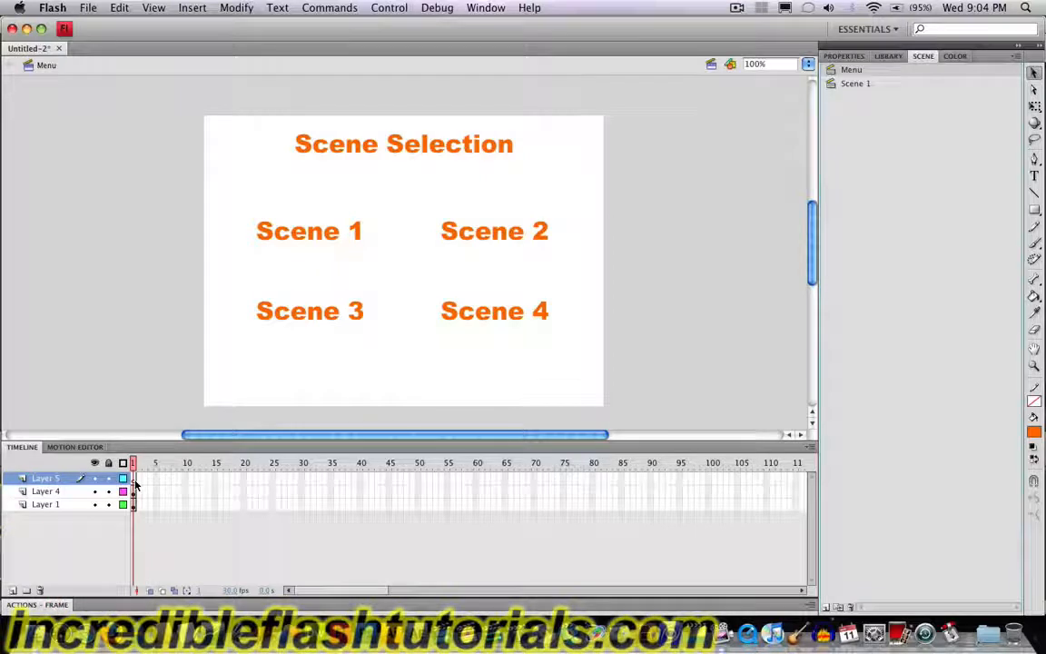
pyautogui.click(134, 483)
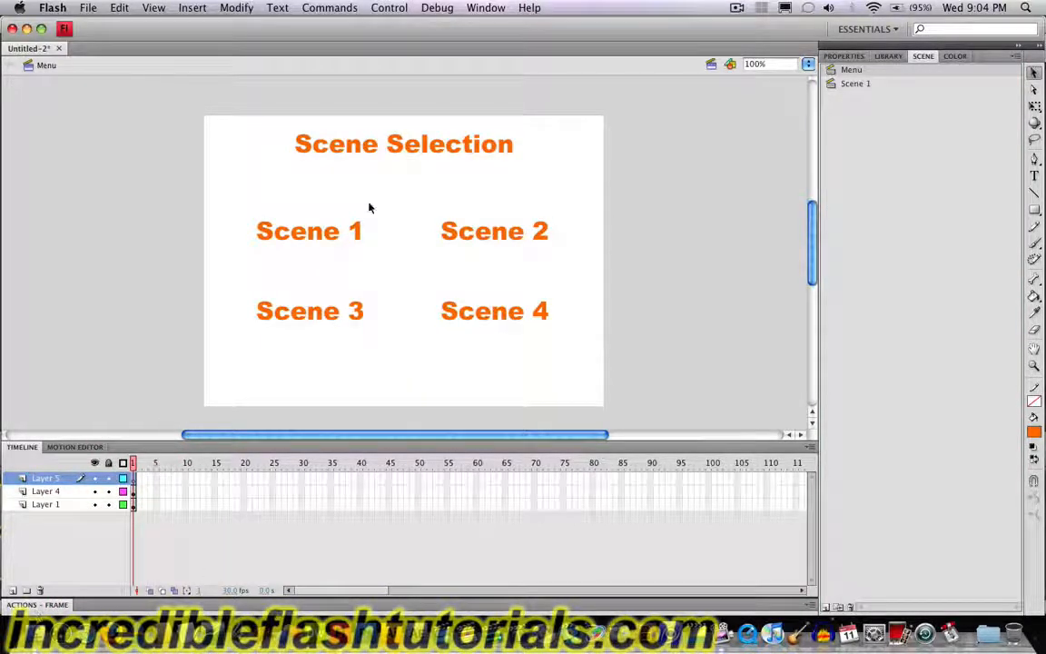
# Step: Open the Actions editor for the selected frame and float it as a separate window over the workspace
pyautogui.click(486, 9)
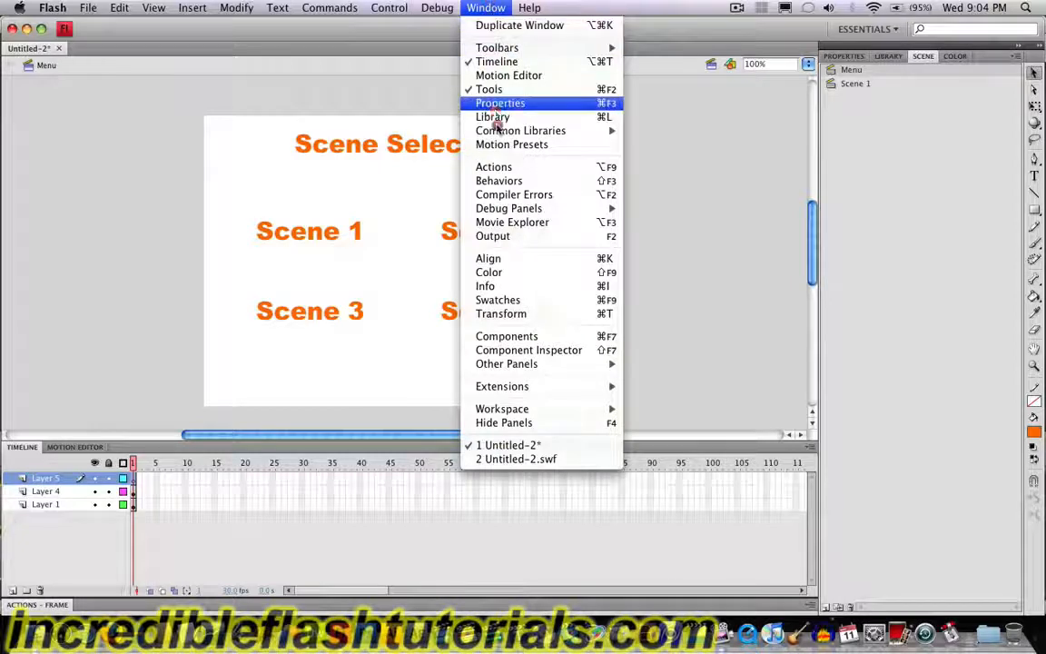
pyautogui.click(497, 169)
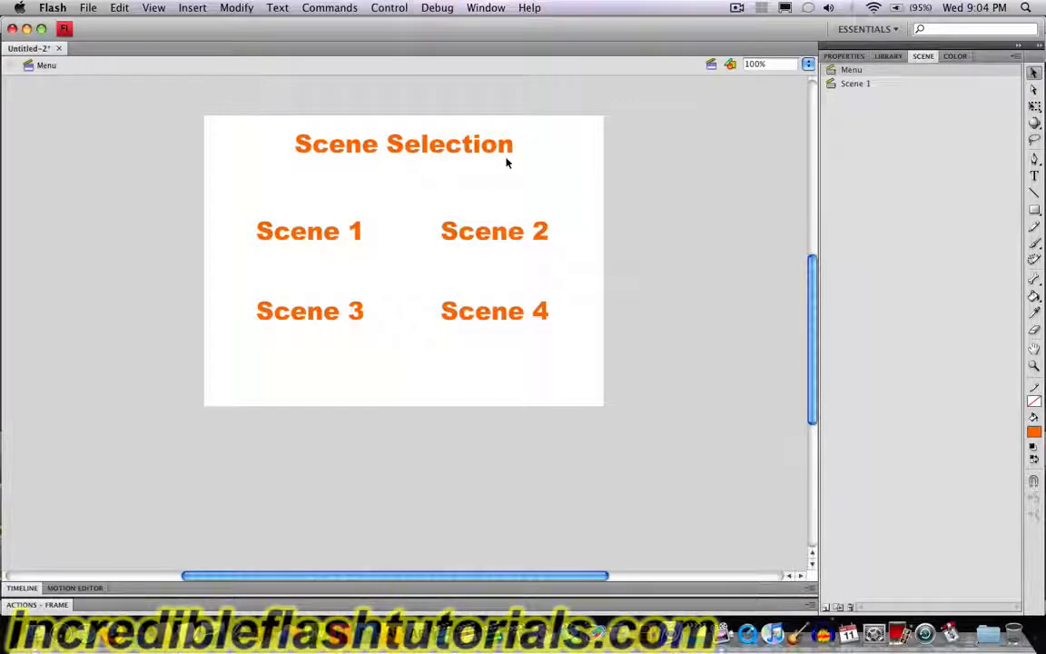
pyautogui.click(810, 605)
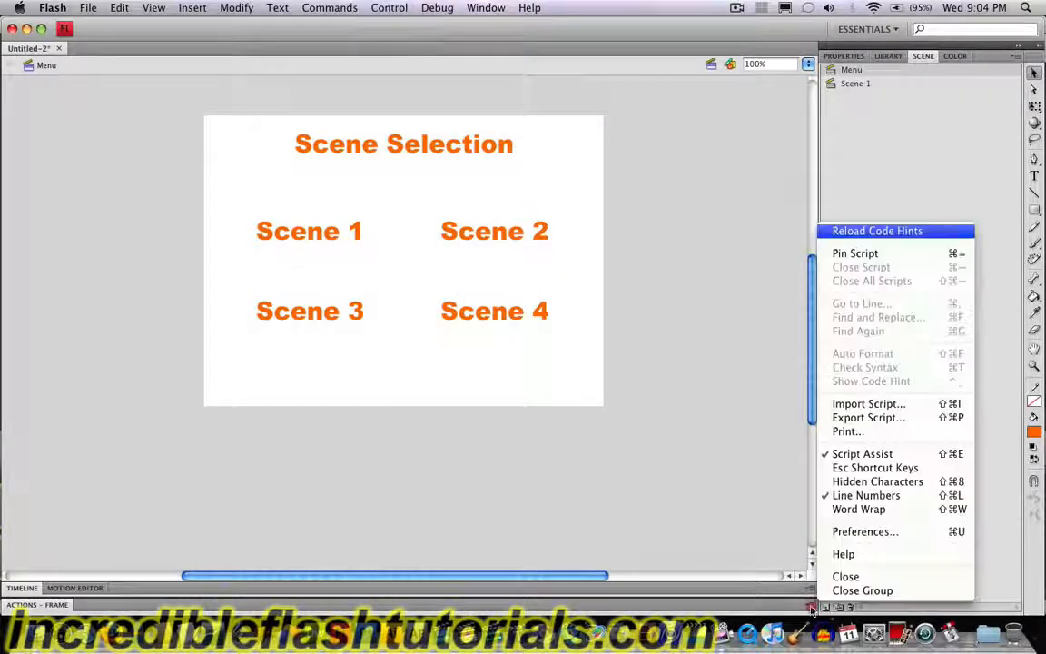
pyautogui.moveTo(810, 607); pyautogui.dragTo(689, 74)
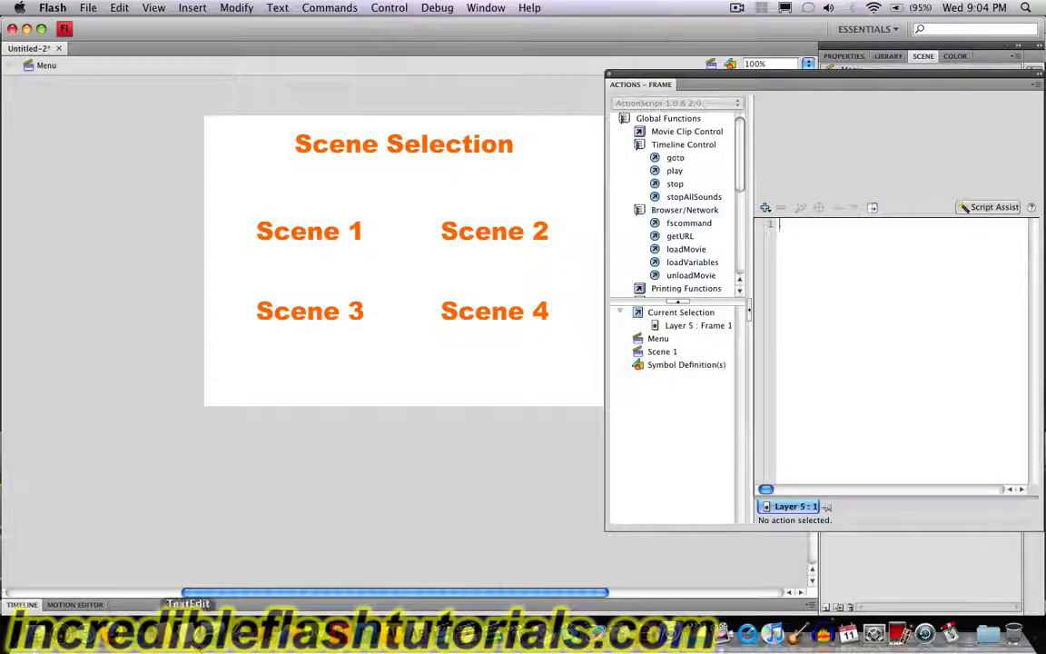
# Step: Bring the timeline back into view and add a stop action to the first frame of Layer 5 in the Menu scene
pyautogui.click(25, 605)
pyautogui.click(77, 604)
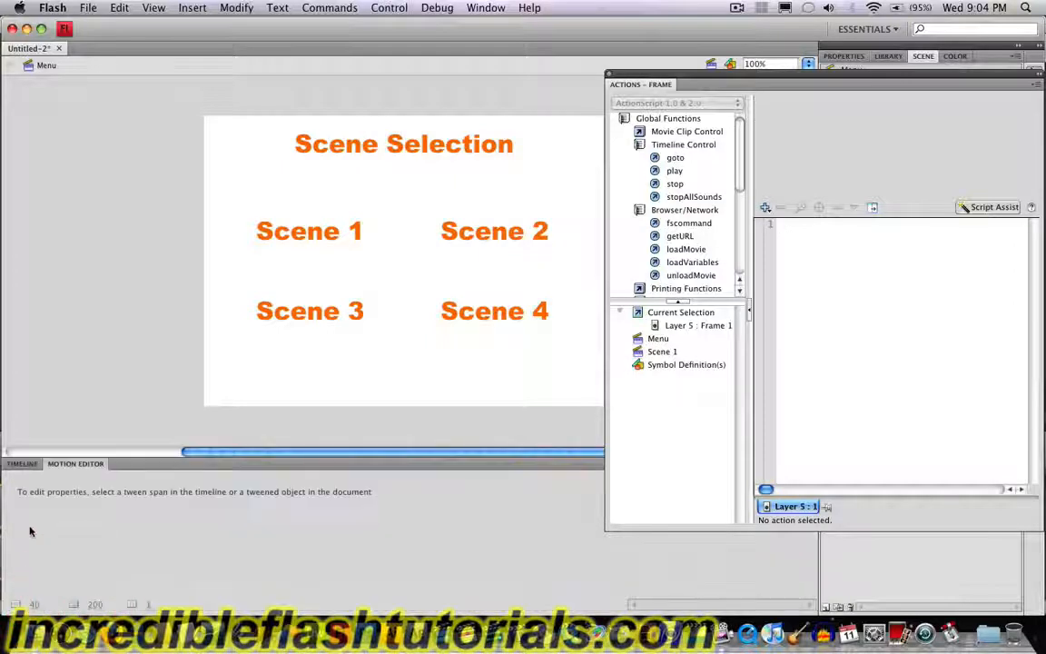
pyautogui.click(24, 463)
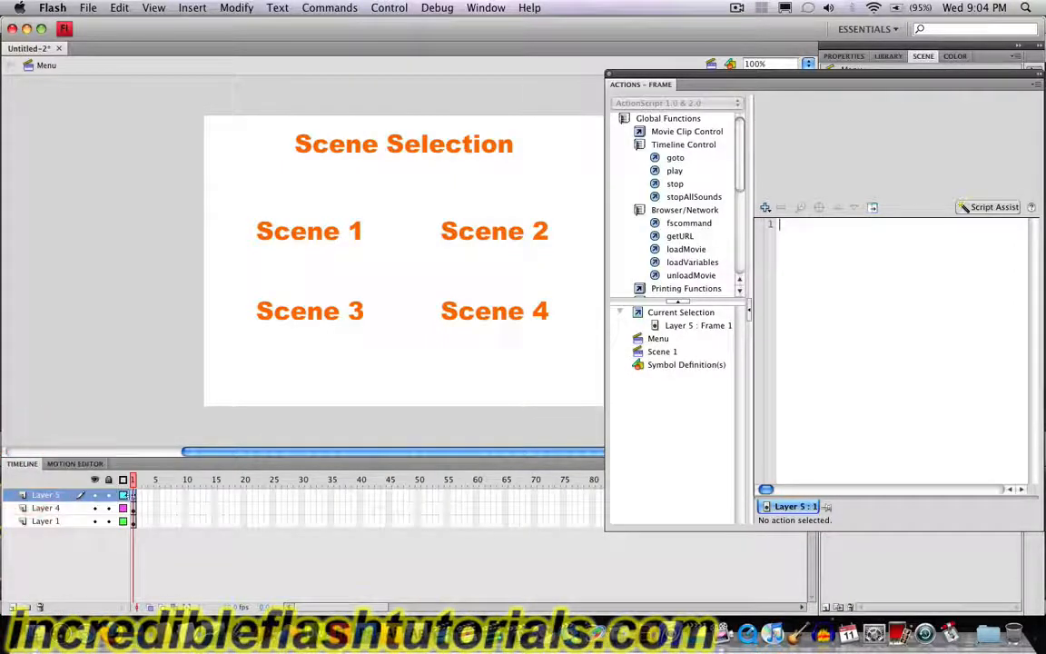
pyautogui.click(132, 495)
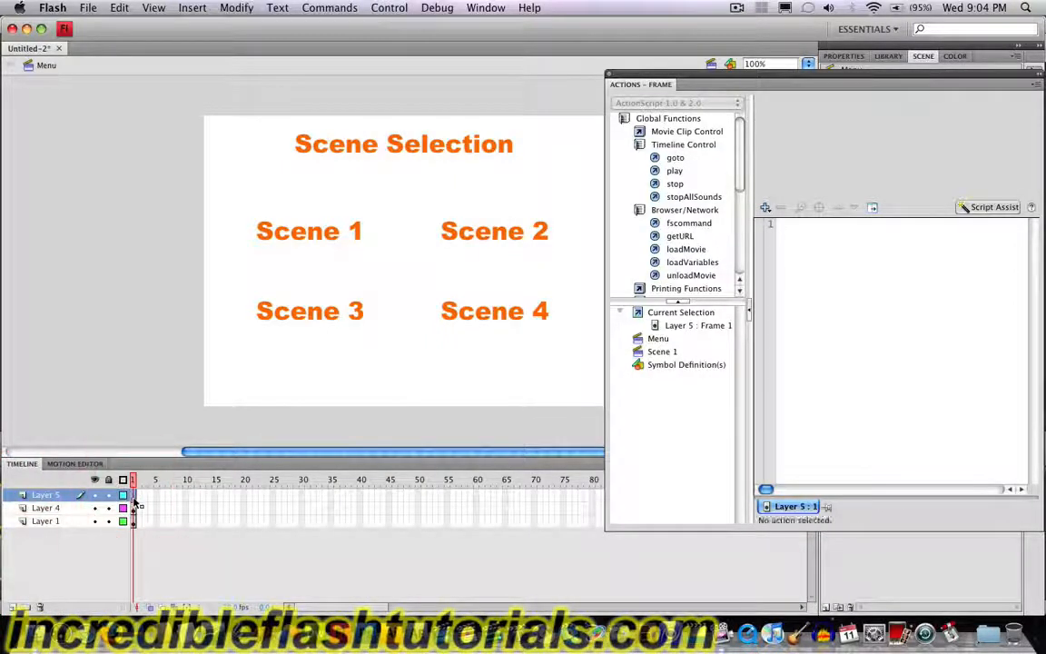
pyautogui.doubleClick(676, 185)
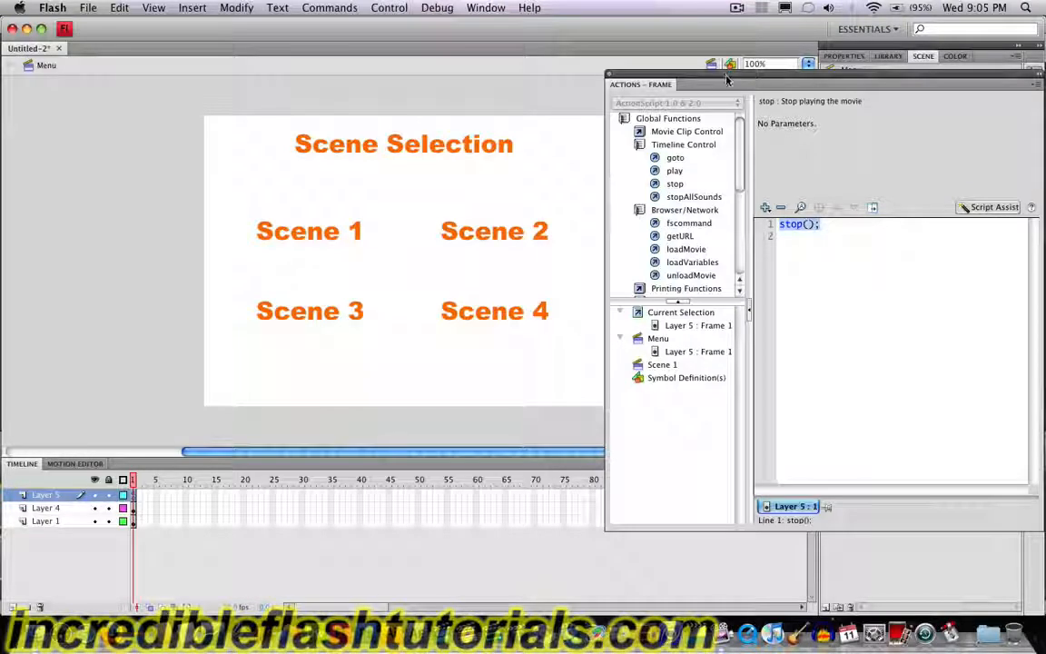
# Step: Add a stop action to the first frame of Layer 1 in Scene 1, and dock the Actions editor collapsed beside the stage
pyautogui.moveTo(654, 75); pyautogui.dragTo(333, 94)
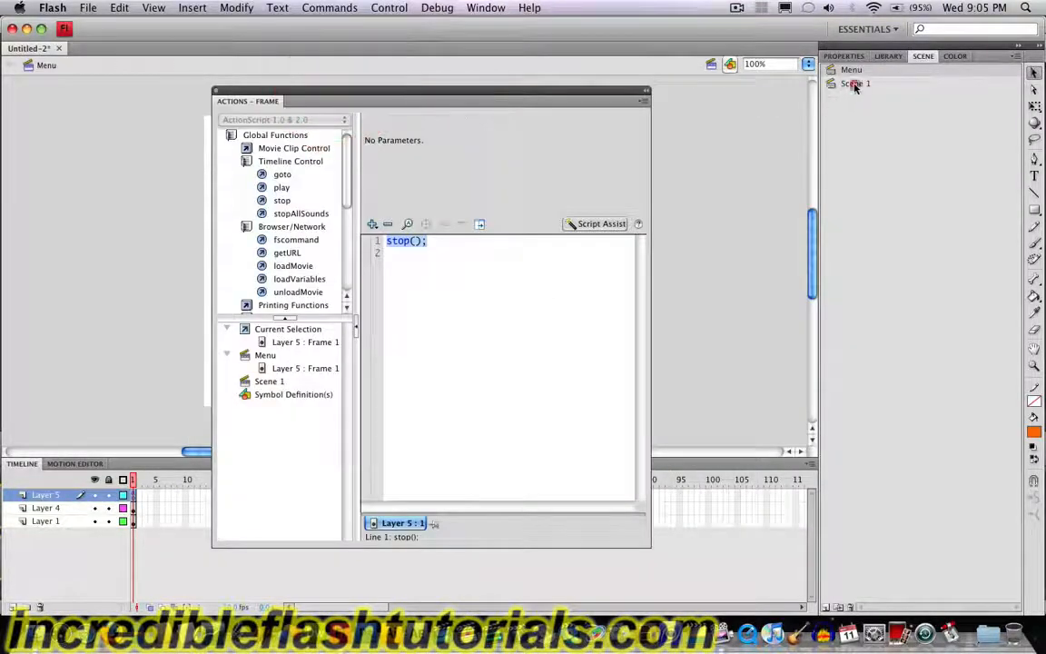
pyautogui.click(854, 84)
pyautogui.click(134, 497)
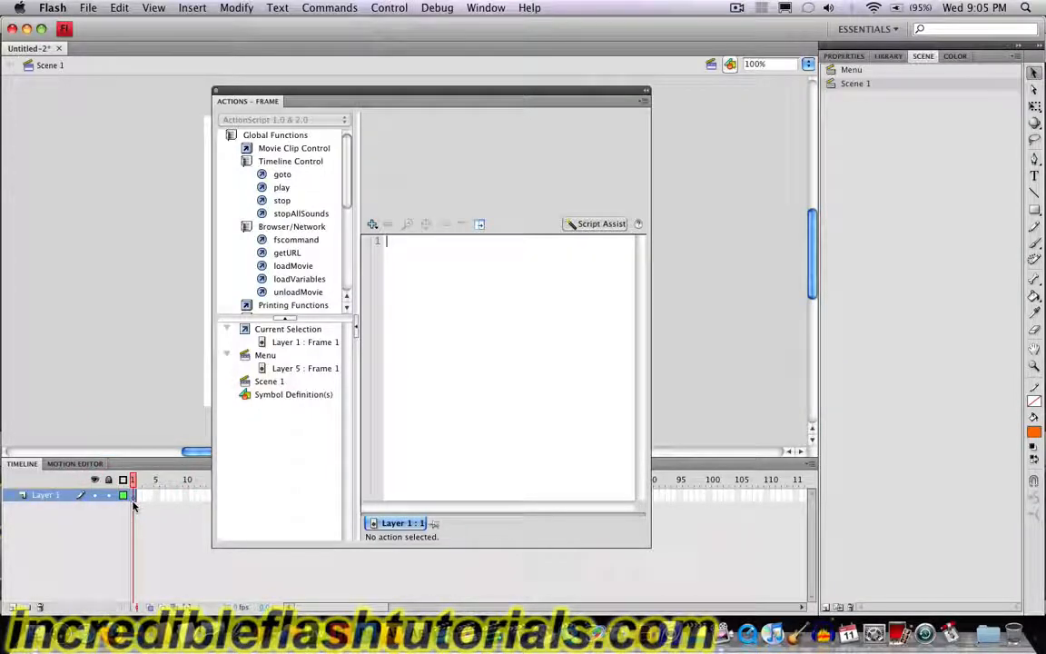
pyautogui.doubleClick(281, 200)
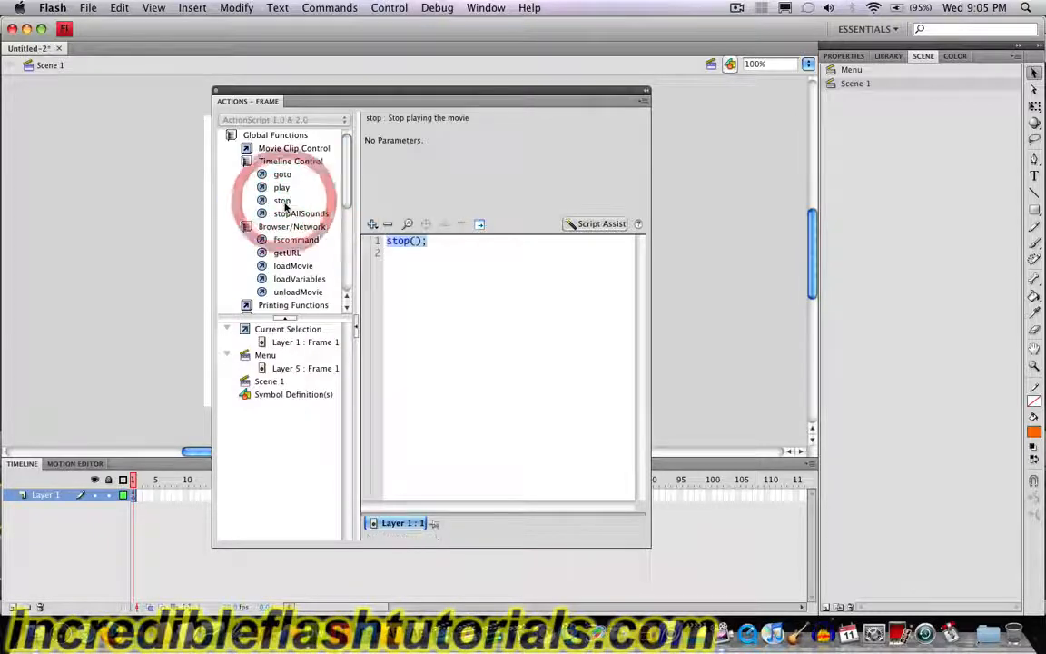
pyautogui.moveTo(345, 90); pyautogui.dragTo(9, 426)
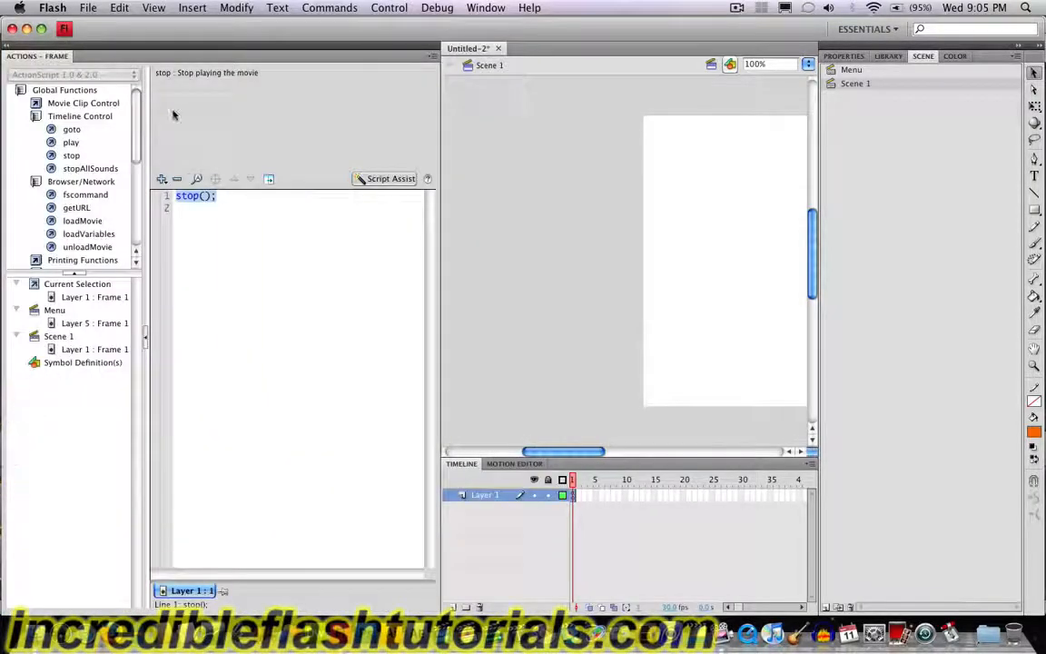
pyautogui.click(8, 44)
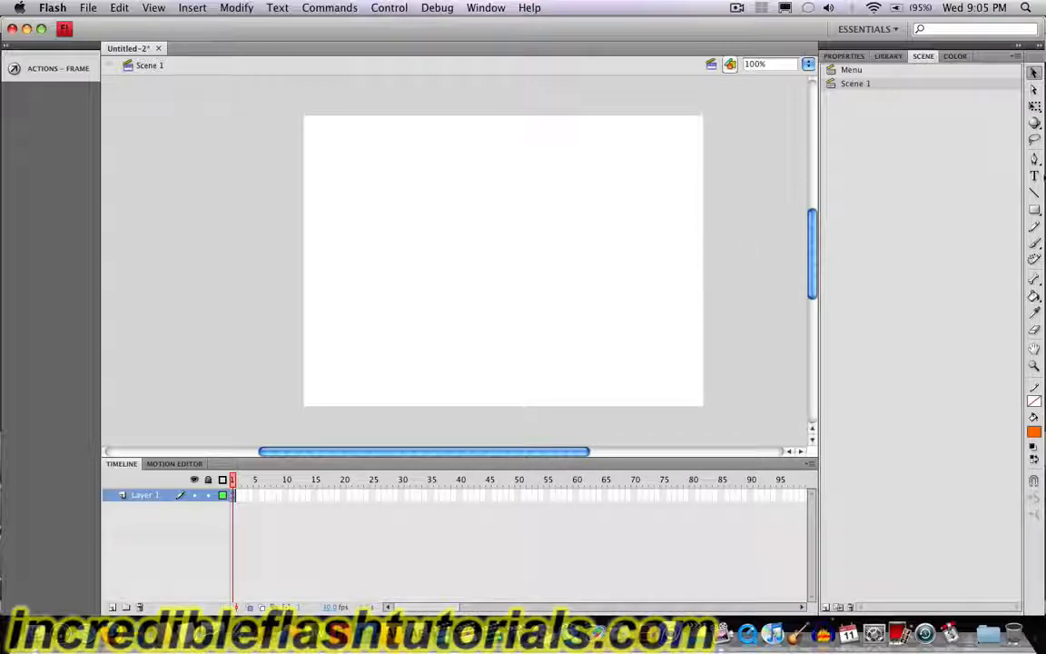
# Step: Draw a red filled rectangle covering the whole stage of Scene 1
pyautogui.click(1034, 210)
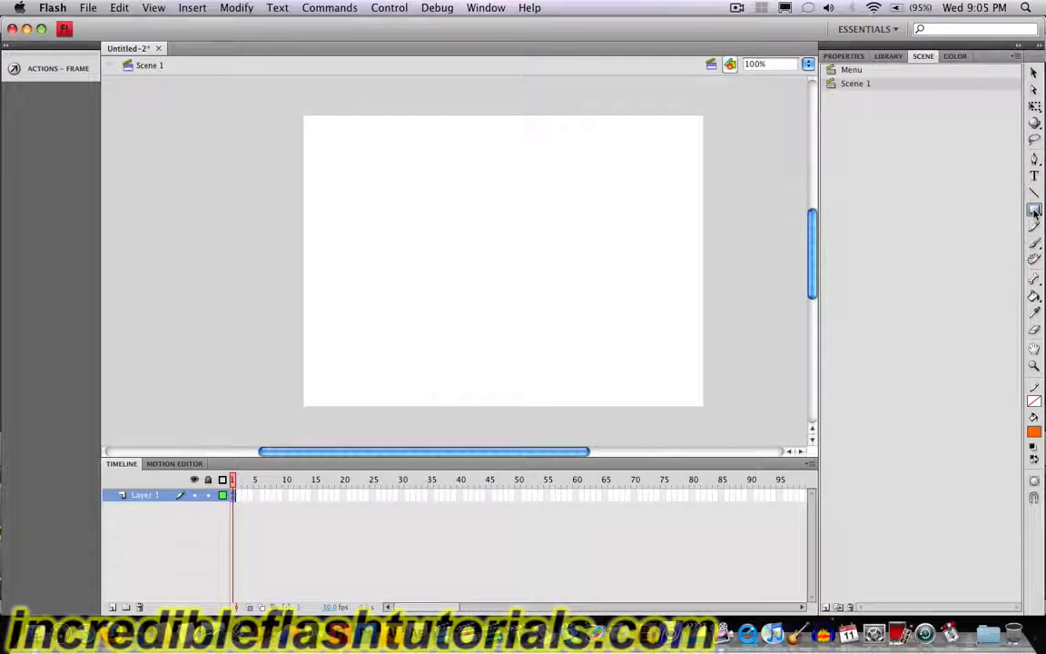
pyautogui.click(1034, 432)
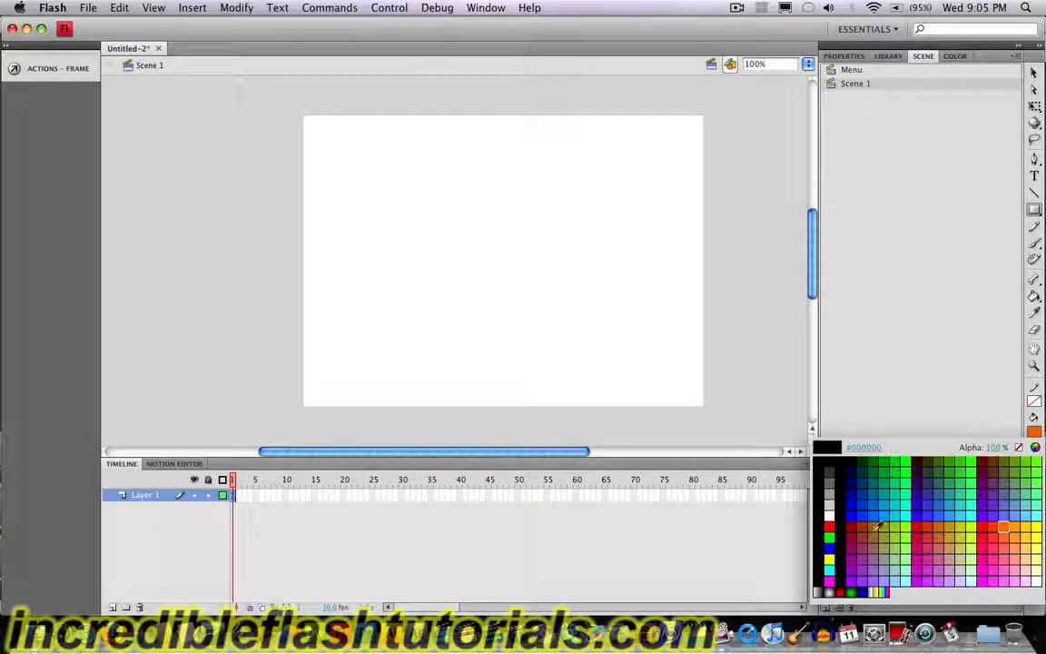
pyautogui.click(830, 525)
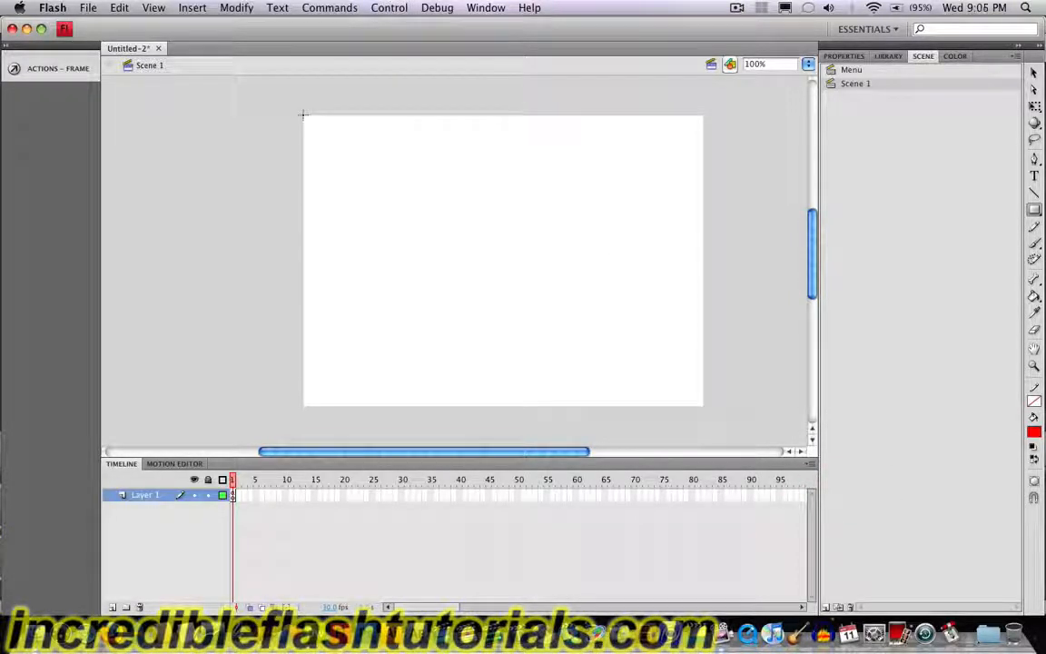
pyautogui.moveTo(303, 114)
pyautogui.mouseDown()
pyautogui.moveTo(486, 285)
pyautogui.moveTo(682, 413)
pyautogui.moveTo(701, 405)
pyautogui.mouseUp()
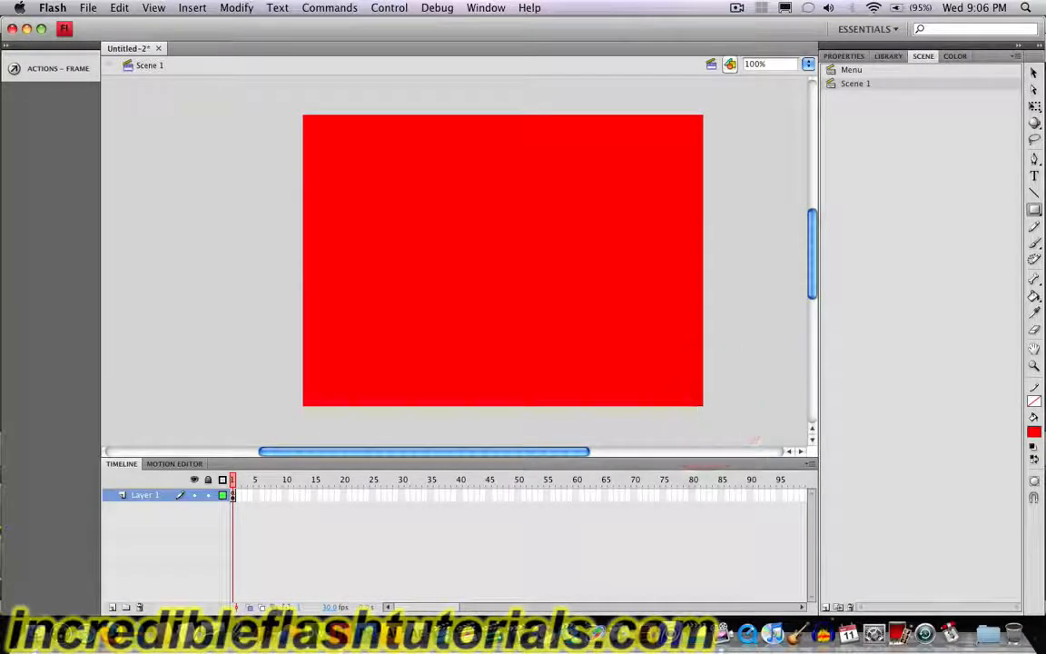
# Step: Move the red rectangle from Layer 1 to a new layer above it, pasted in the same place
pyautogui.click(1033, 72)
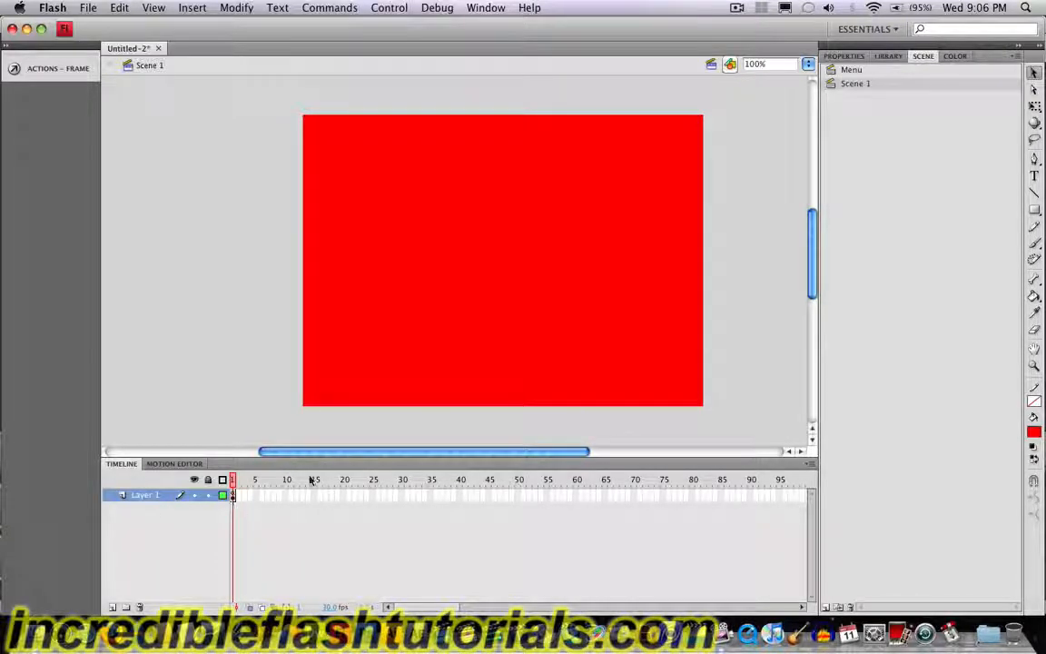
pyautogui.click(342, 208)
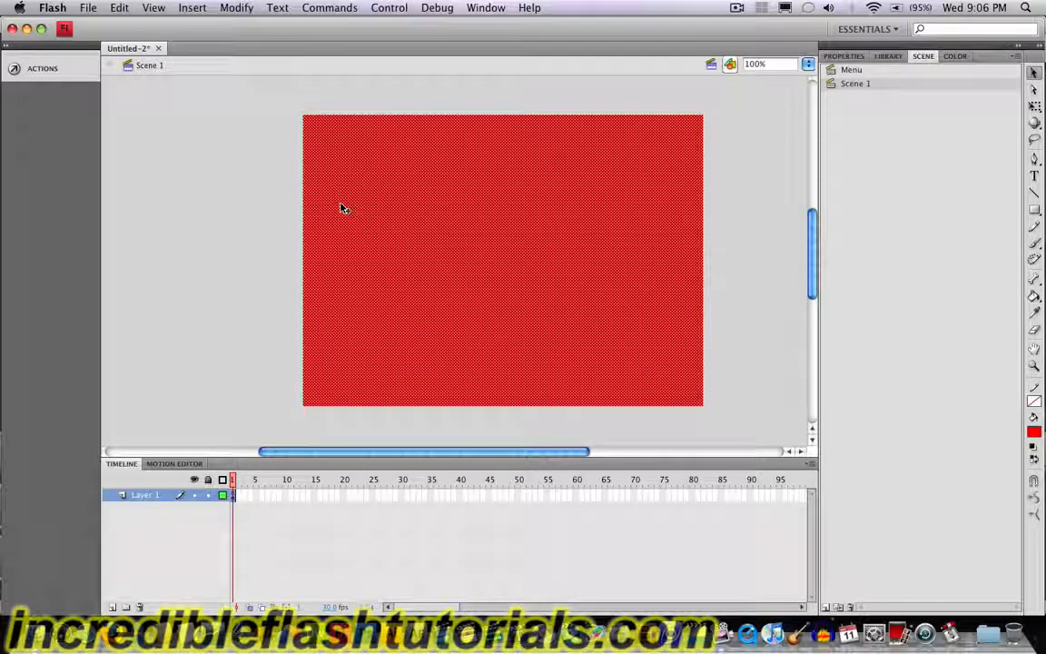
pyautogui.press('super')
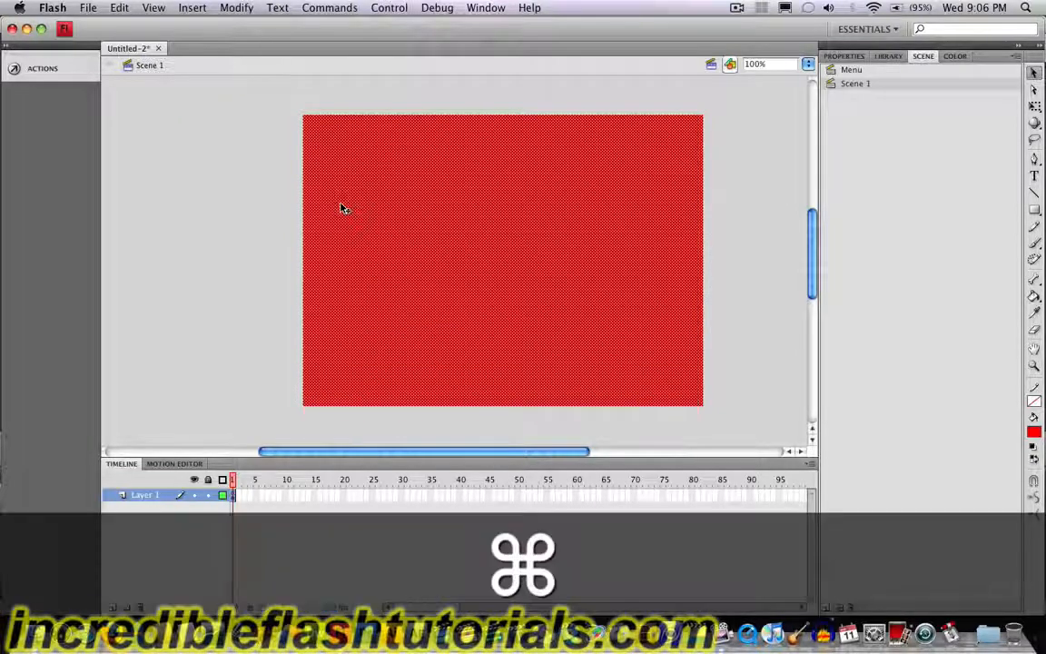
pyautogui.press('super+x')
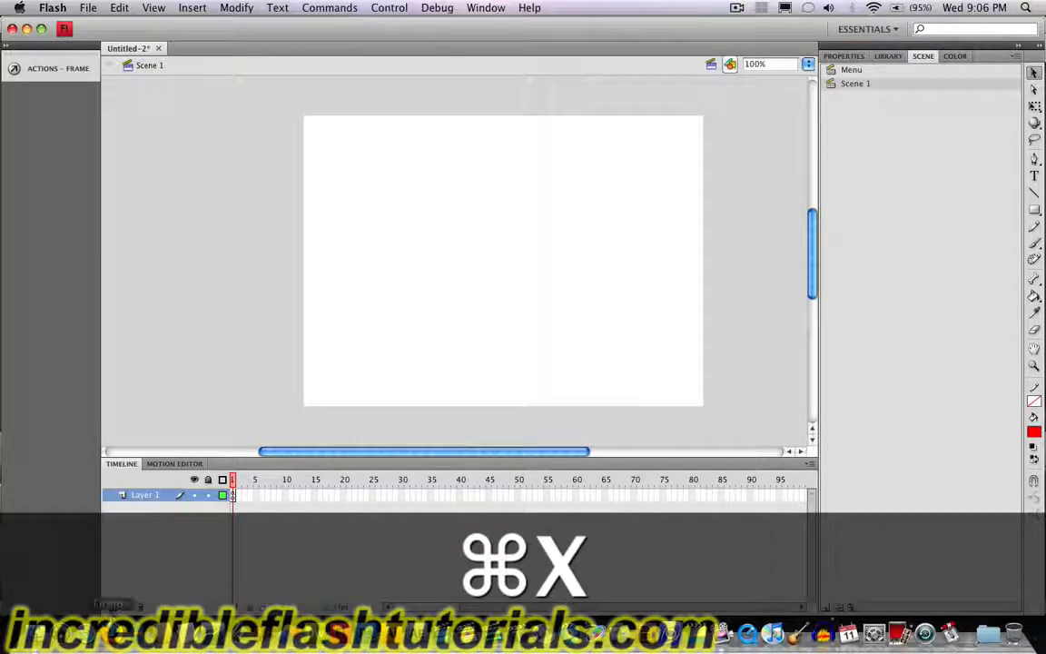
pyautogui.click(110, 607)
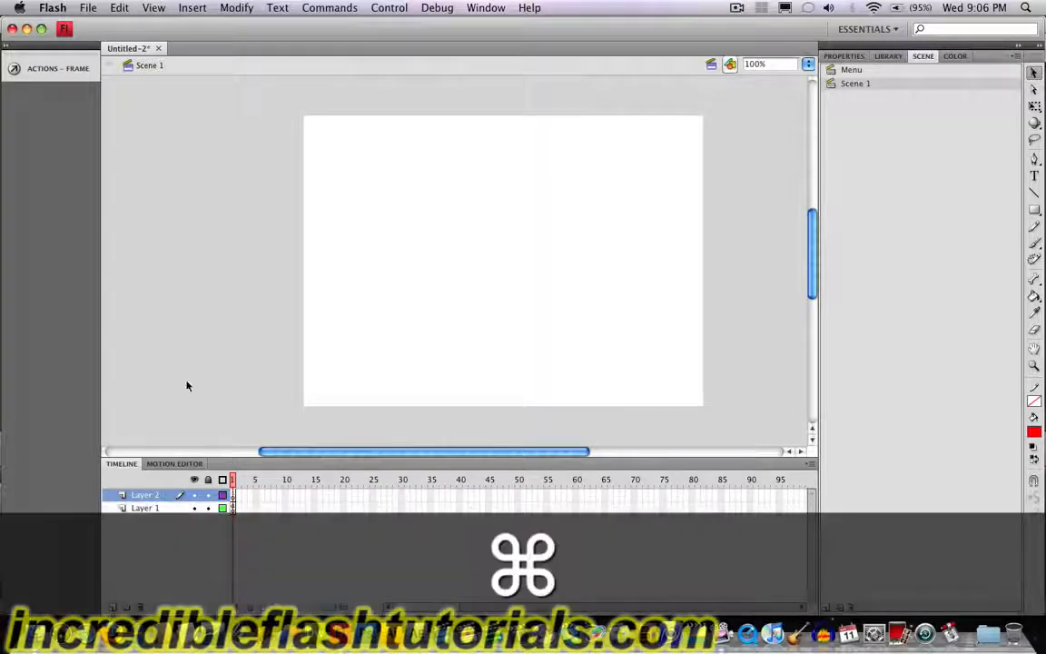
pyautogui.press('super+shift+v')
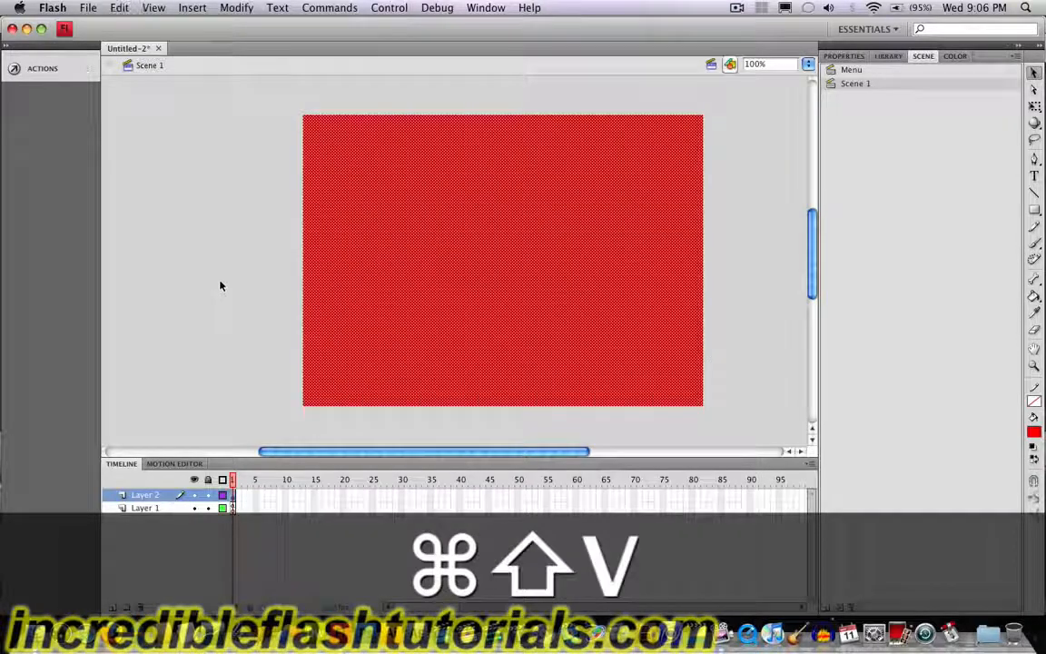
pyautogui.click(220, 286)
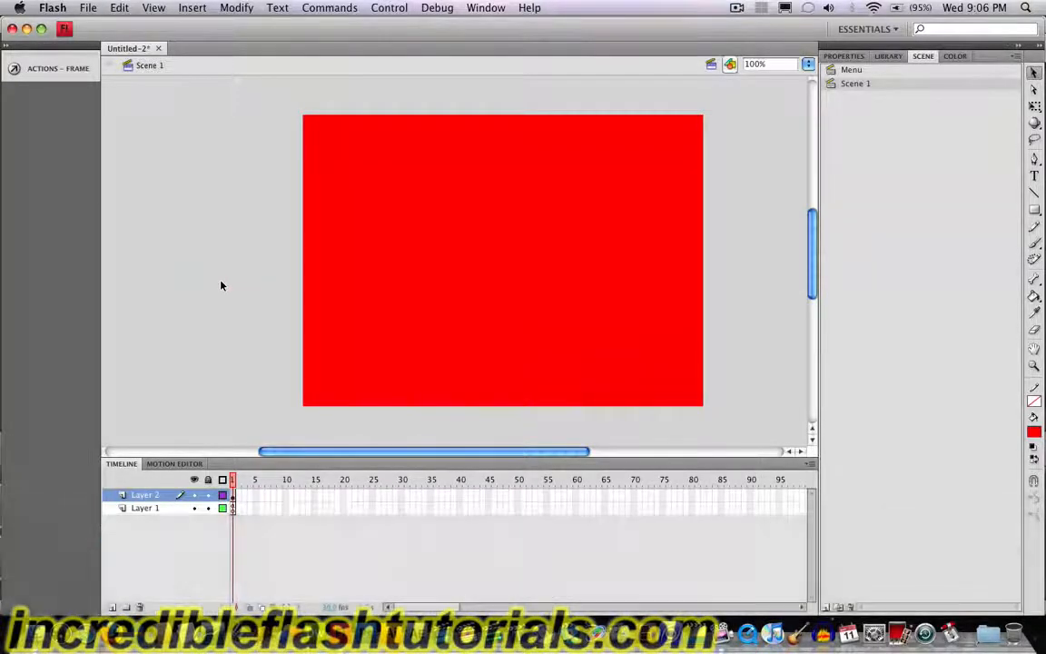
# Step: Add another layer above the red background and write the static text "Scene 1" on it
pyautogui.click(111, 607)
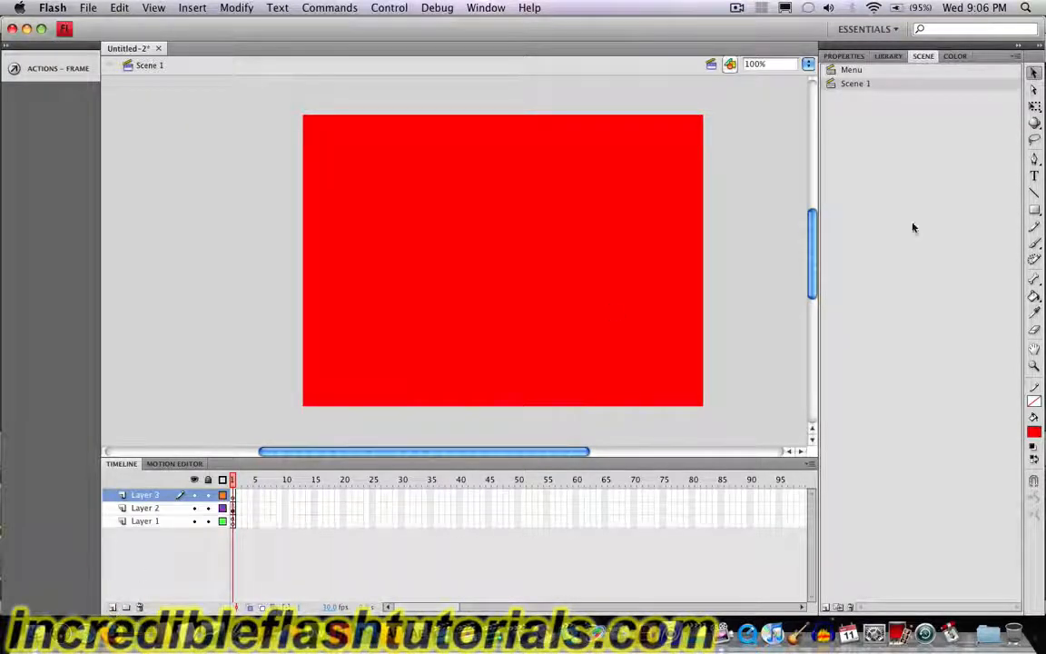
pyautogui.click(1034, 176)
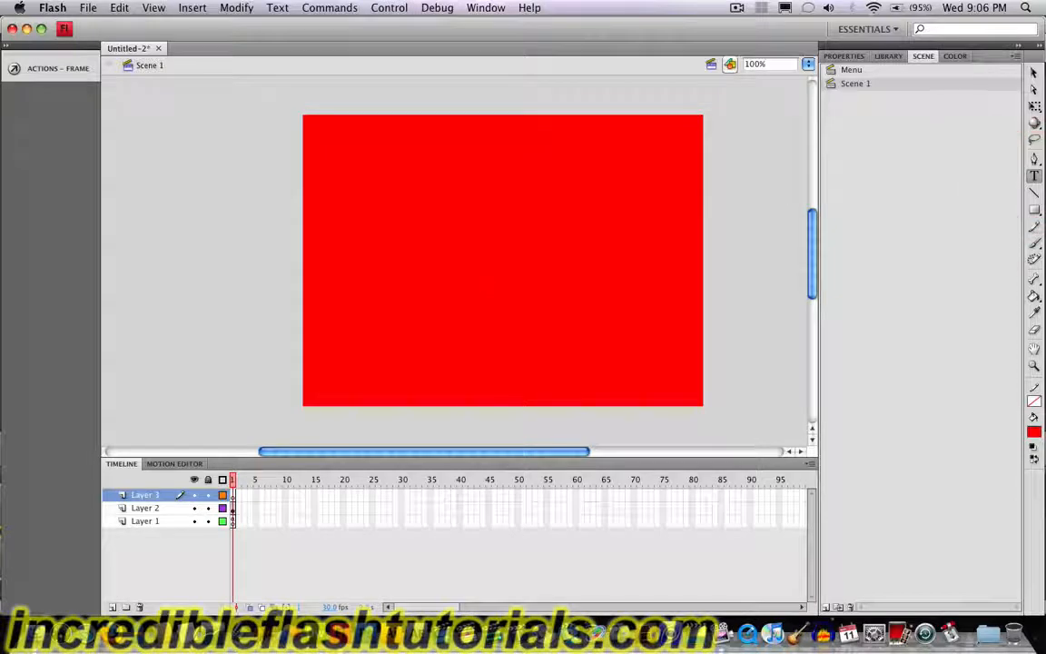
pyautogui.click(394, 207)
pyautogui.write('Scene 1')
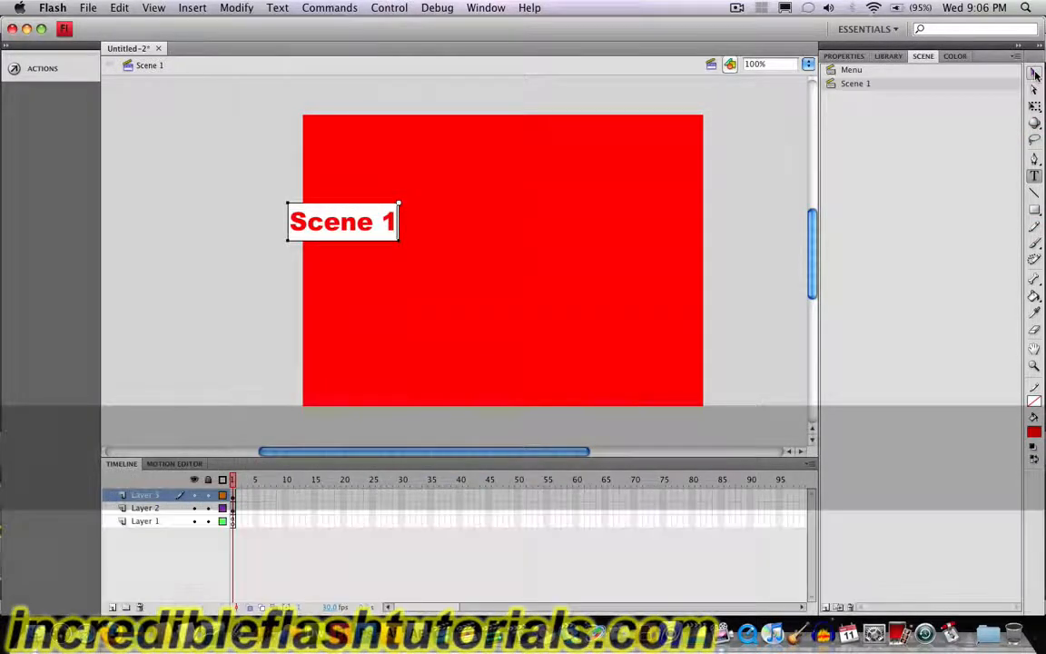
pyautogui.click(1034, 73)
# Step: Format the "Scene 1" text in yellow at 83 pt and move it to about the middle of the red background
pyautogui.click(849, 56)
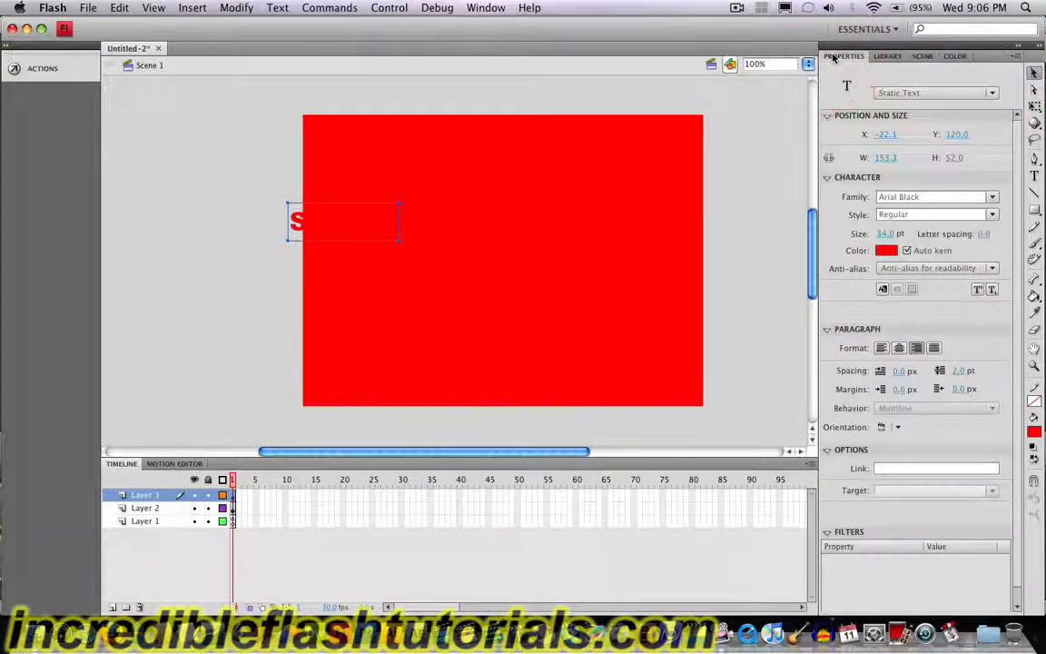
pyautogui.click(879, 251)
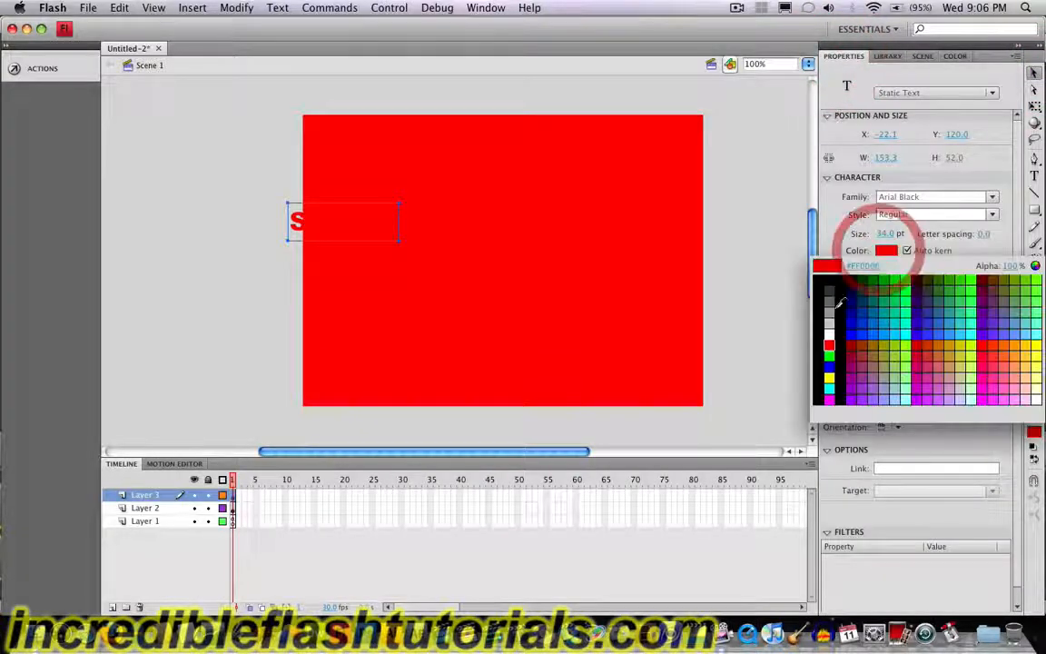
pyautogui.click(830, 373)
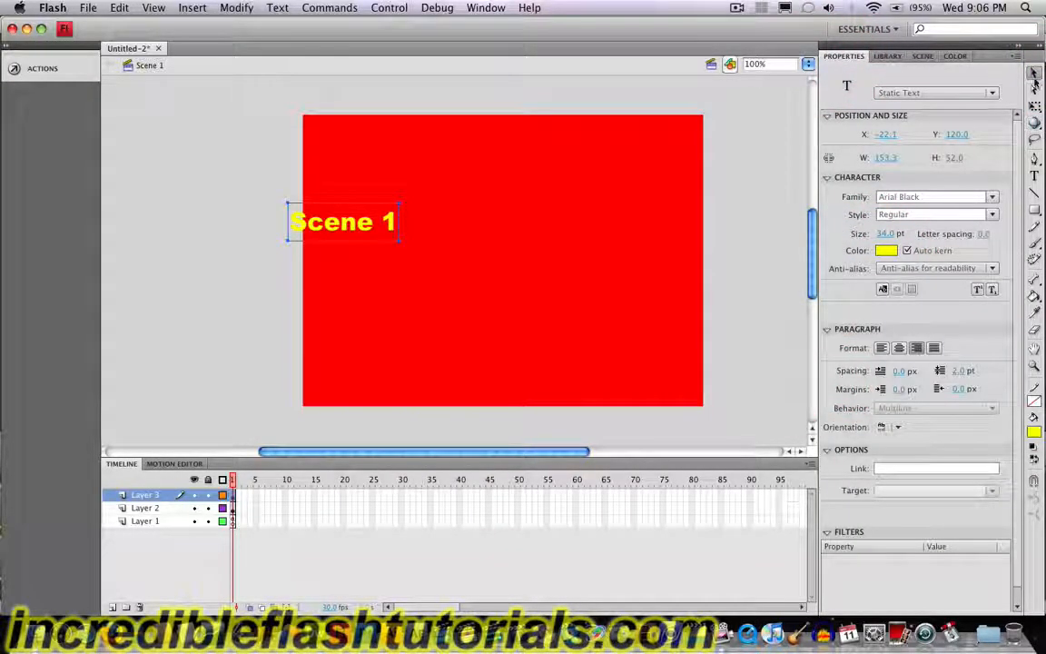
pyautogui.moveTo(891, 234); pyautogui.dragTo(925, 232)
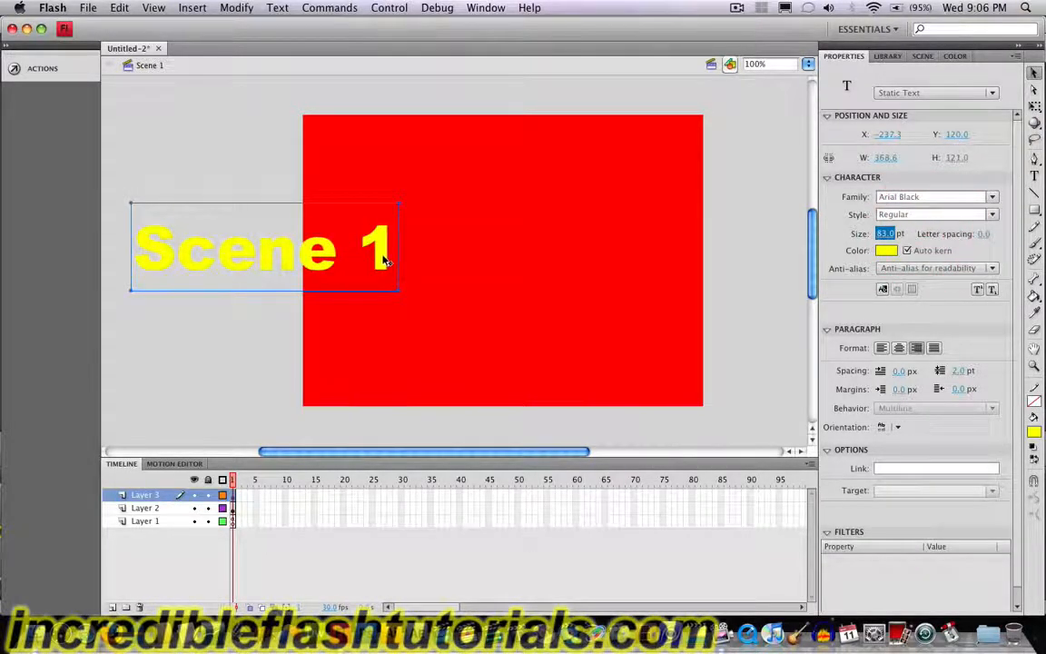
pyautogui.moveTo(385, 261); pyautogui.dragTo(625, 256)
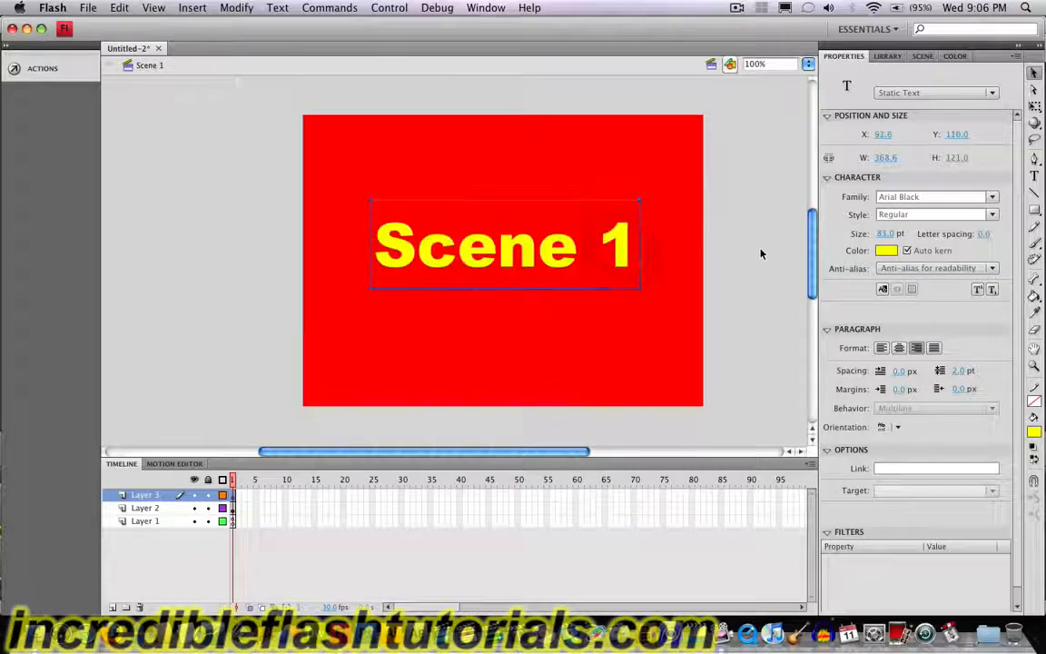
pyautogui.click(740, 233)
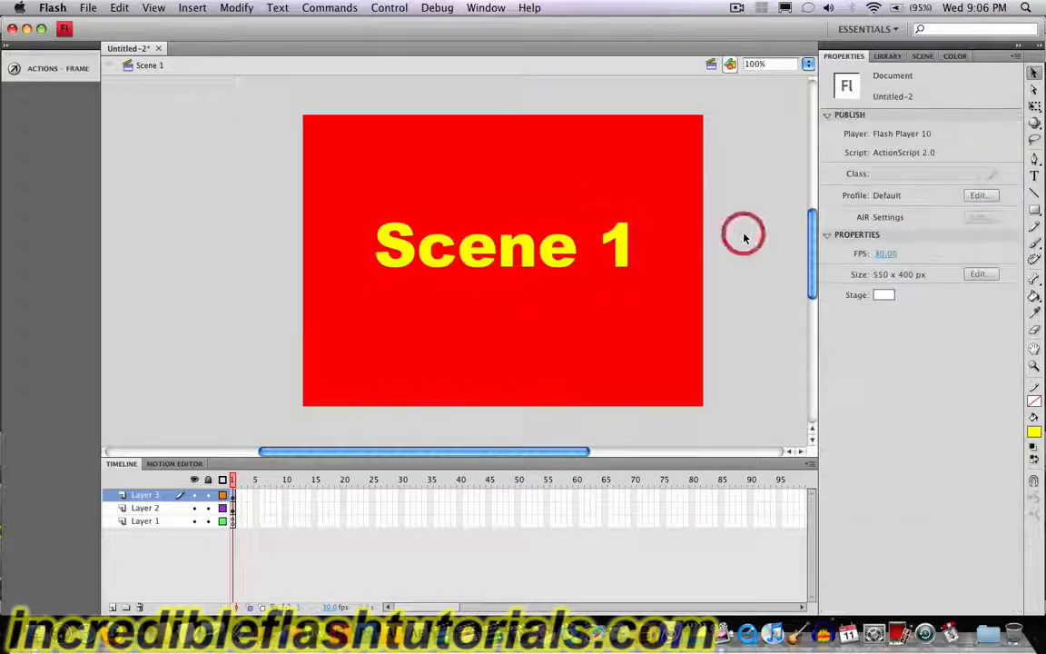
# Step: Duplicate Scene 1 and rename the copy "Scene 2"
pyautogui.click(922, 56)
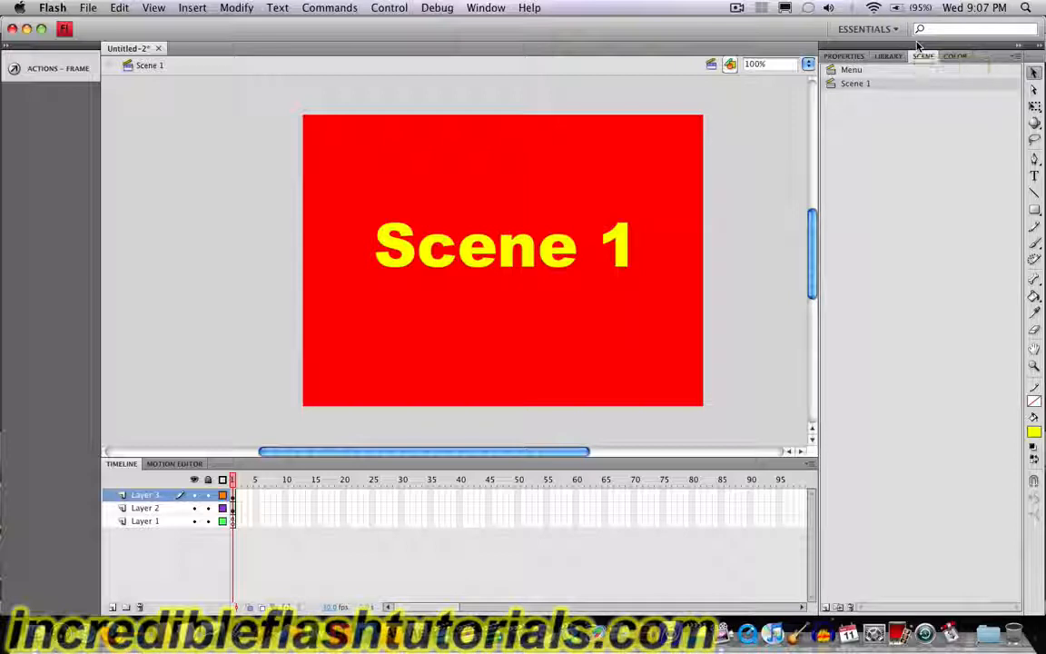
pyautogui.click(856, 85)
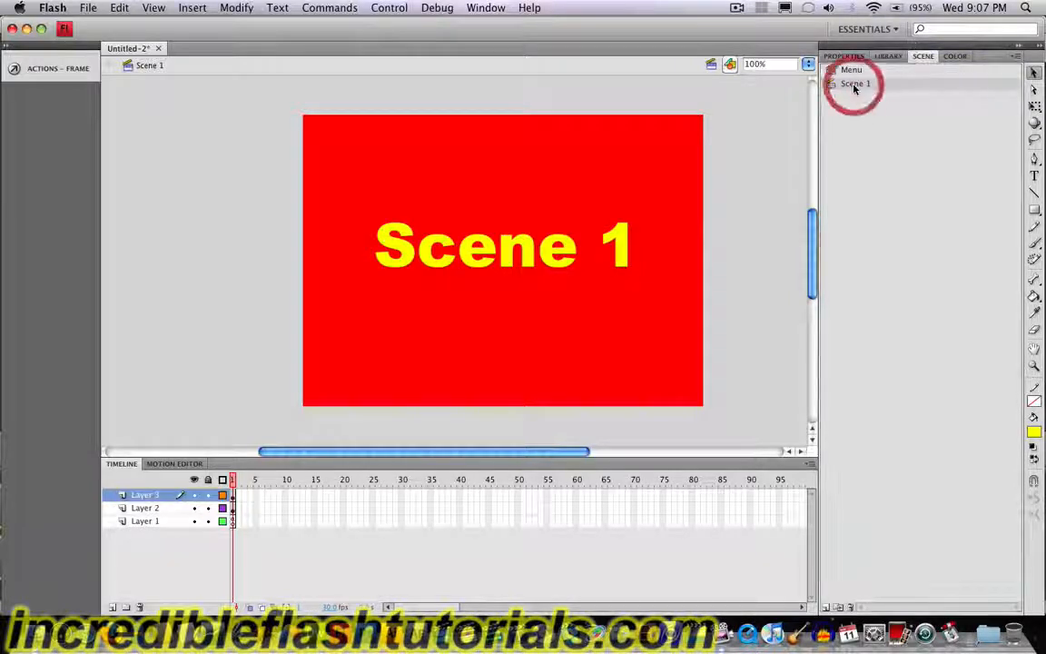
pyautogui.click(838, 608)
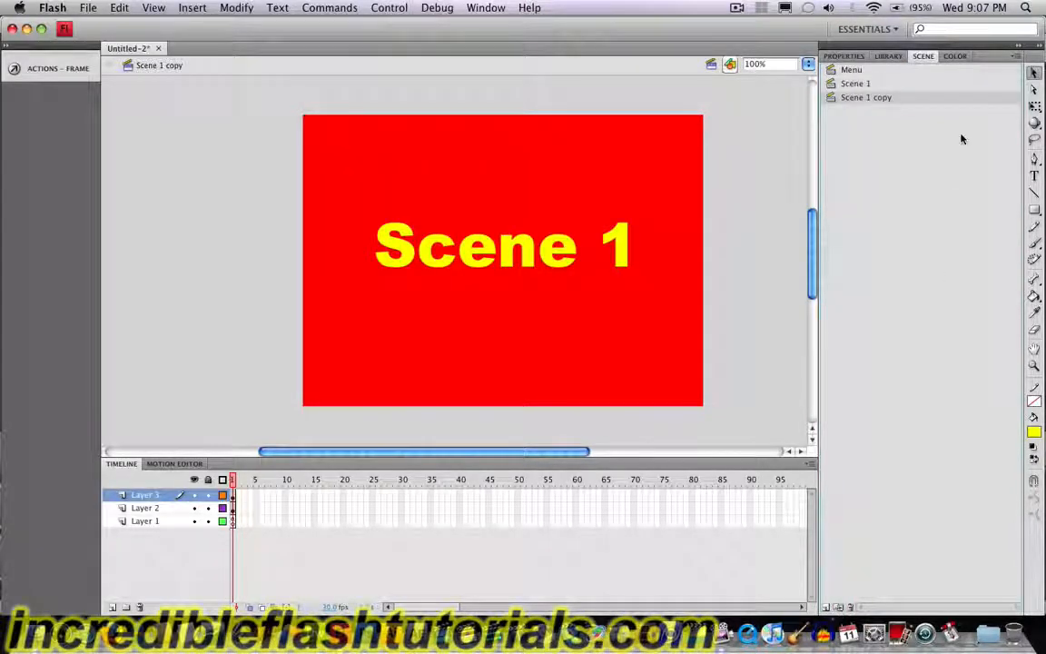
pyautogui.doubleClick(890, 99)
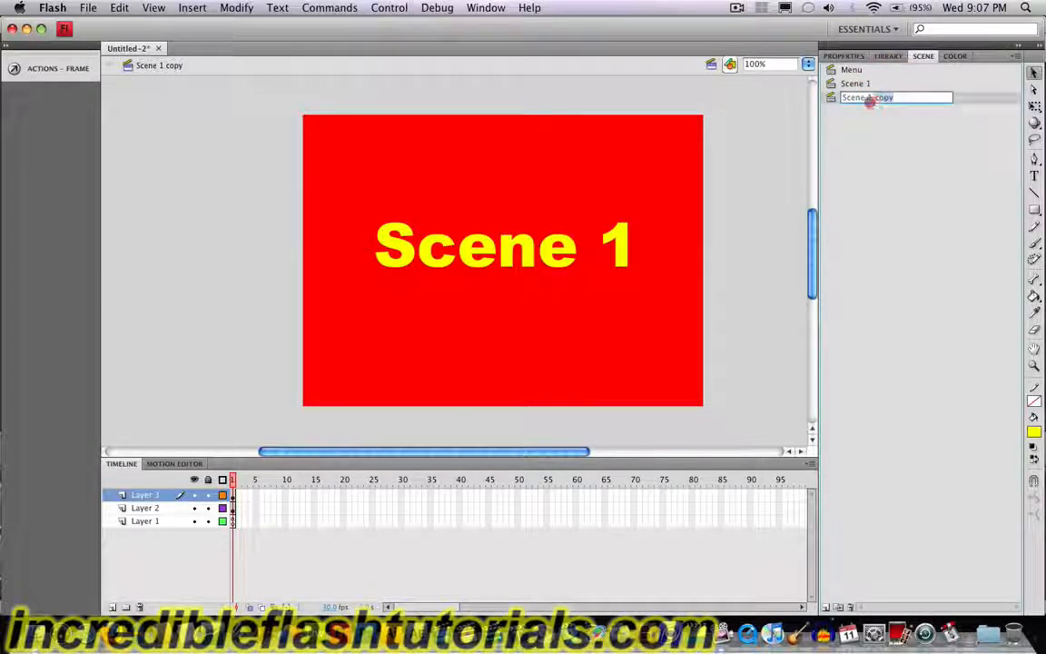
pyautogui.write('Scene 2')
pyautogui.press('Return')
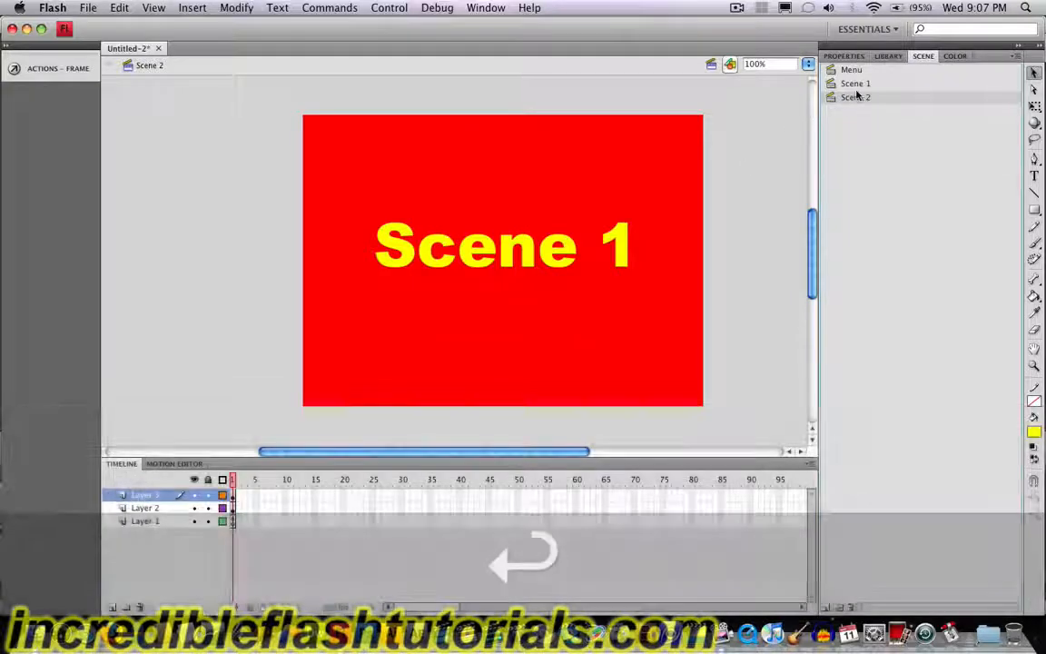
# Step: Change the fill of the red background rectangle in Scene 2 to bright sky blue
pyautogui.click(858, 87)
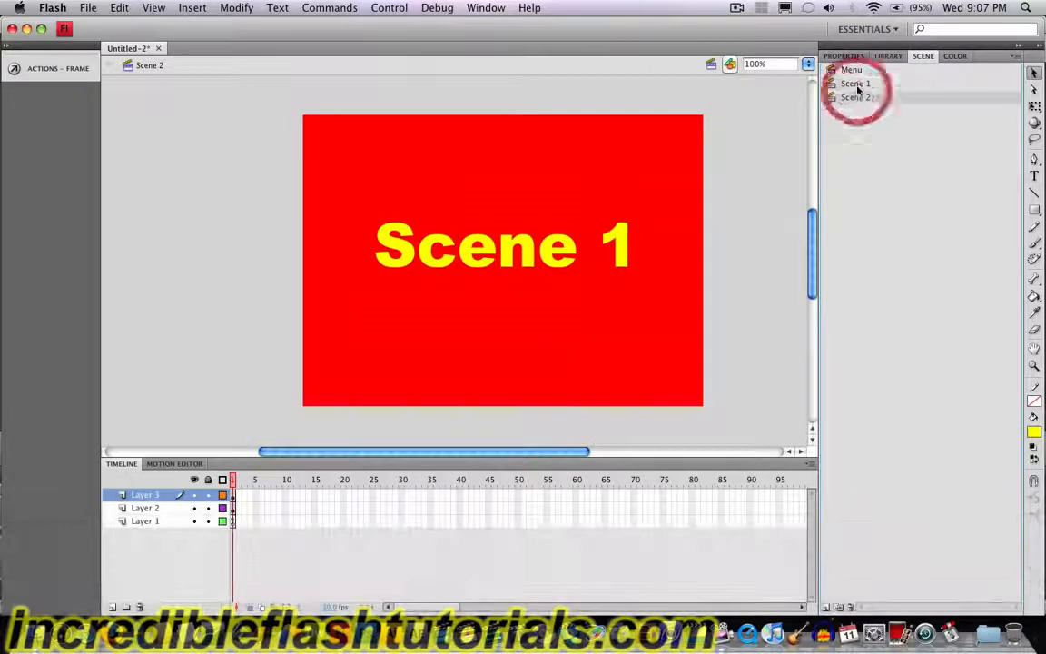
pyautogui.click(860, 98)
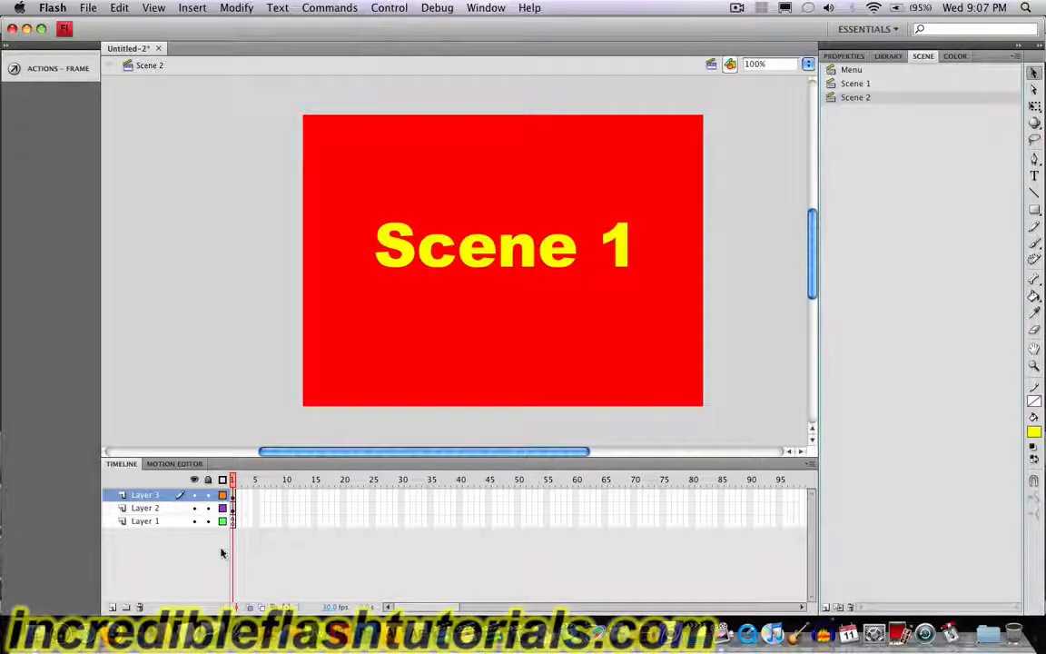
pyautogui.click(548, 169)
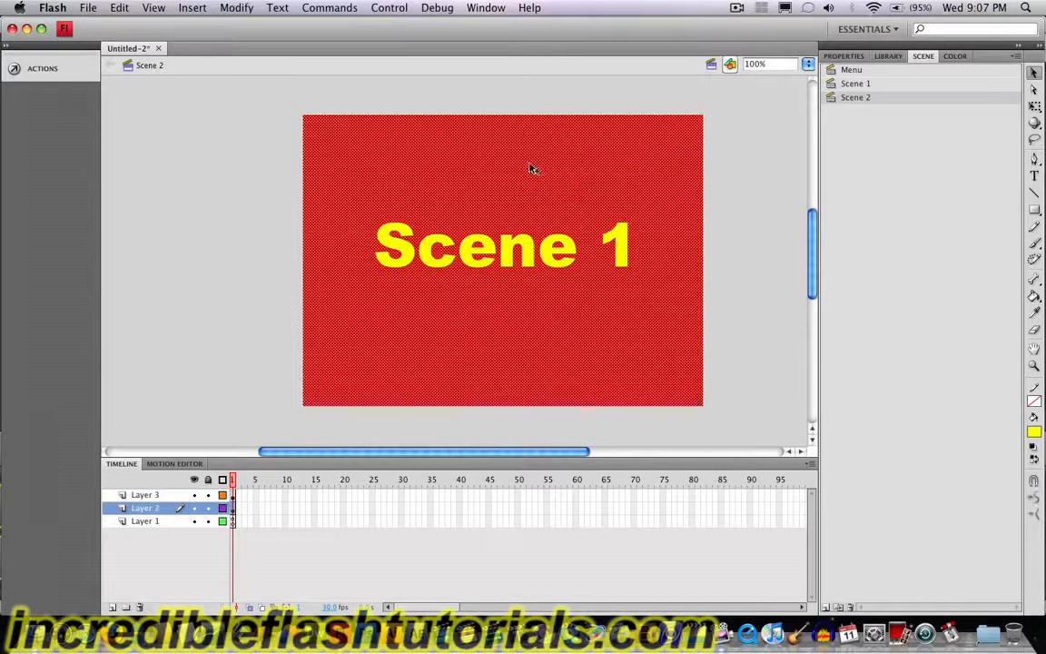
pyautogui.click(1036, 434)
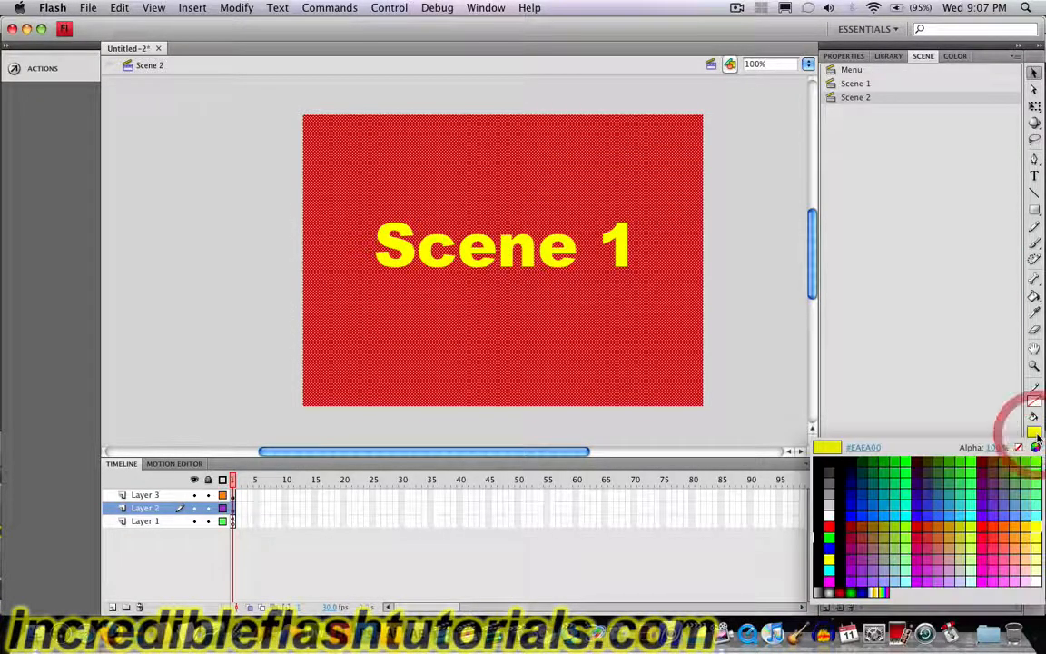
pyautogui.click(899, 515)
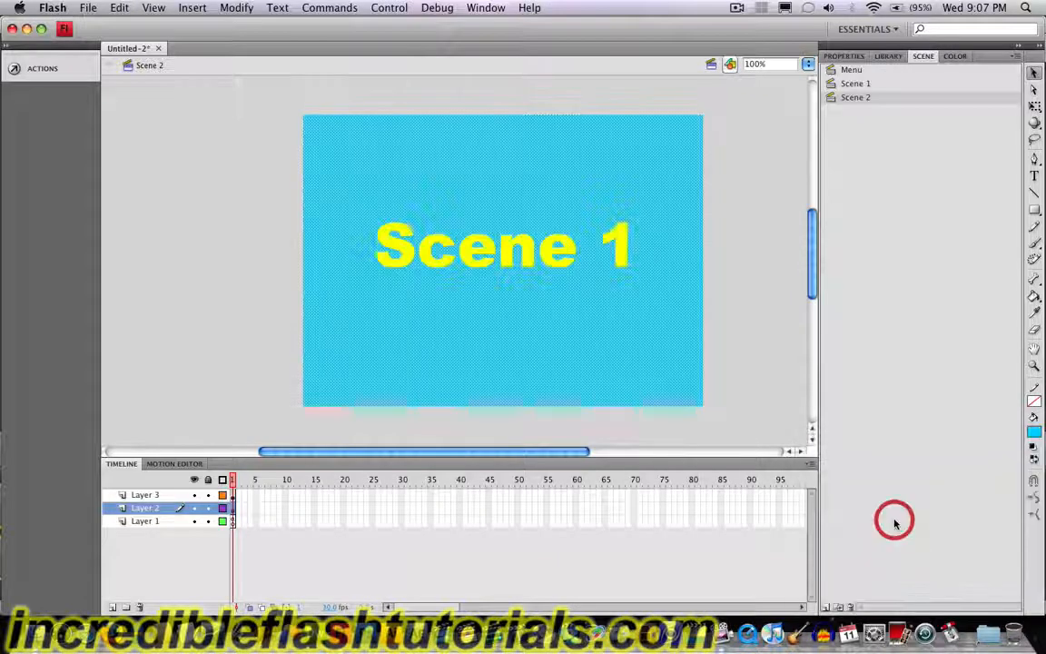
# Step: Change the text on the blue background to "Scene 2" and colour it dark navy (#000033)
pyautogui.click(481, 248)
pyautogui.doubleClick(612, 249)
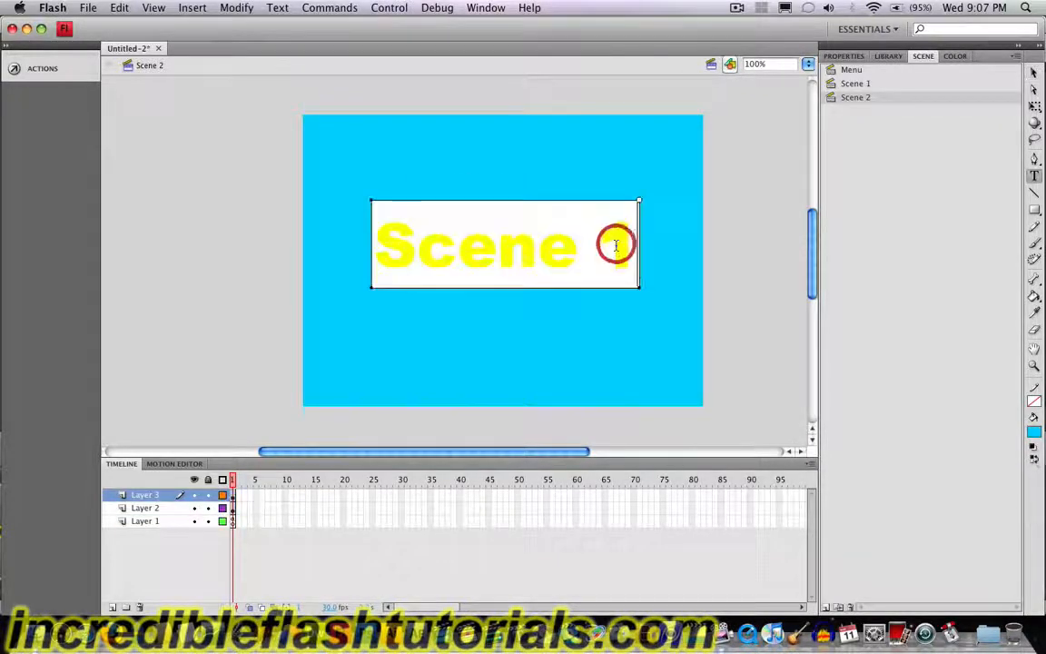
pyautogui.doubleClick(615, 247)
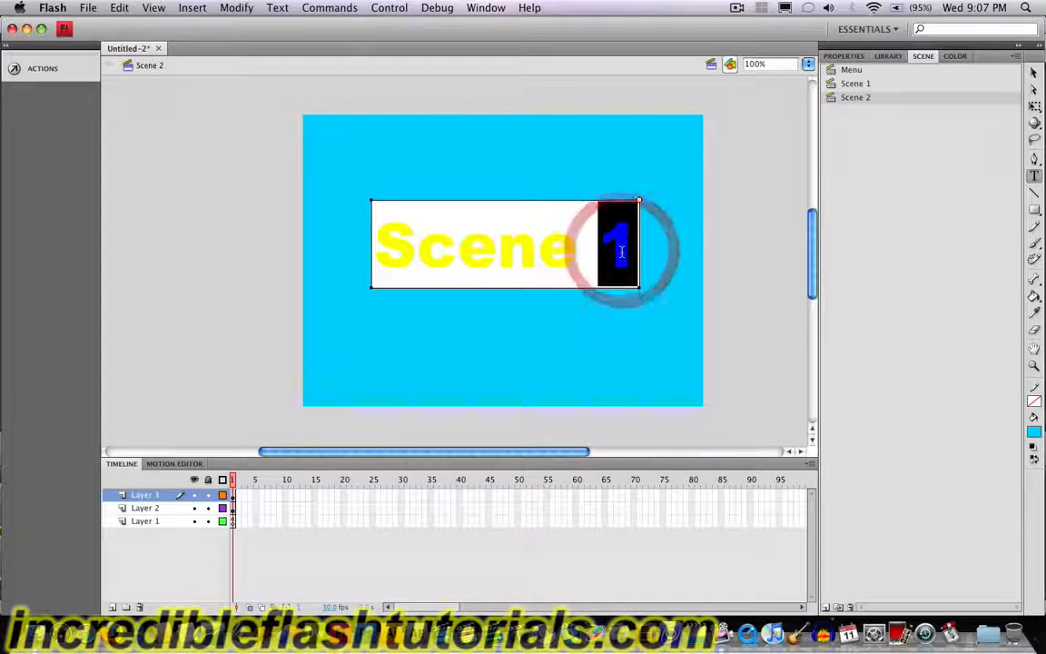
pyautogui.write('2')
pyautogui.click(1034, 71)
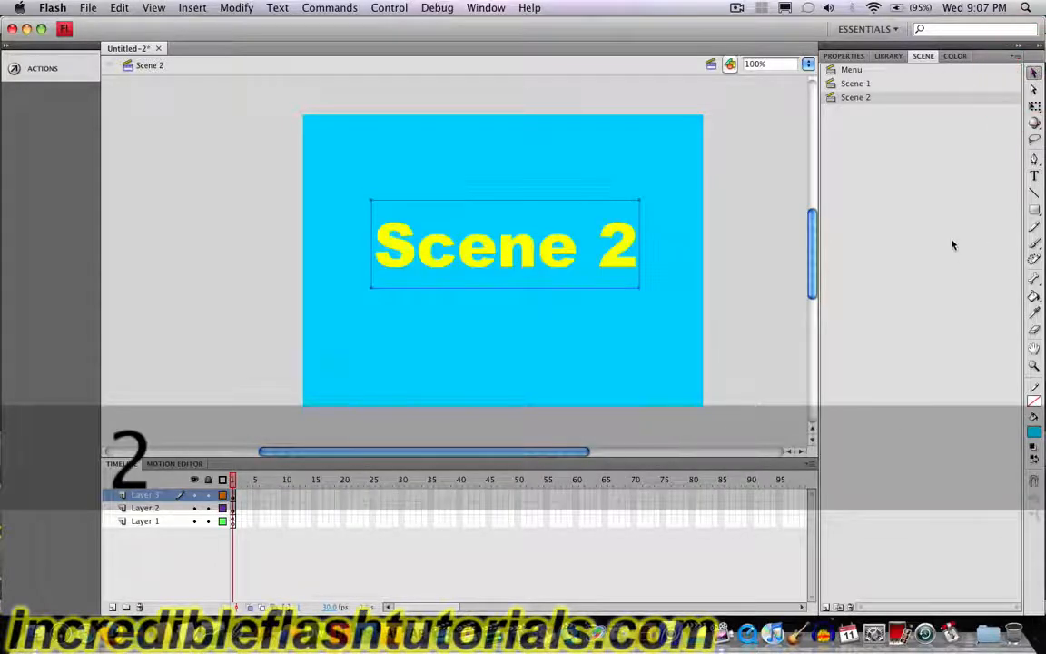
pyautogui.click(1035, 428)
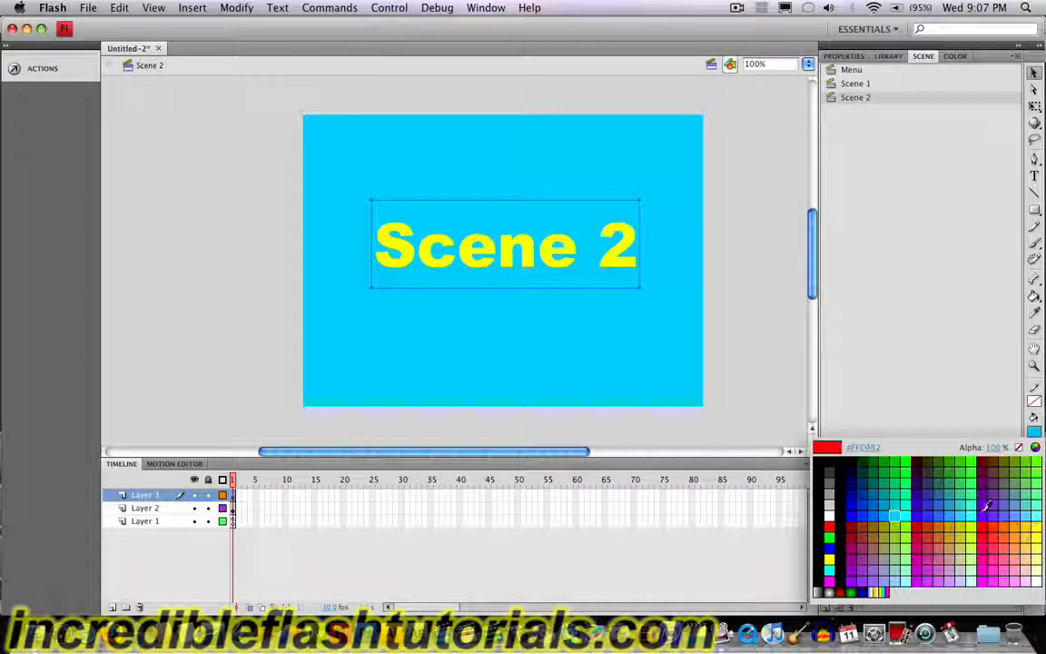
pyautogui.click(855, 470)
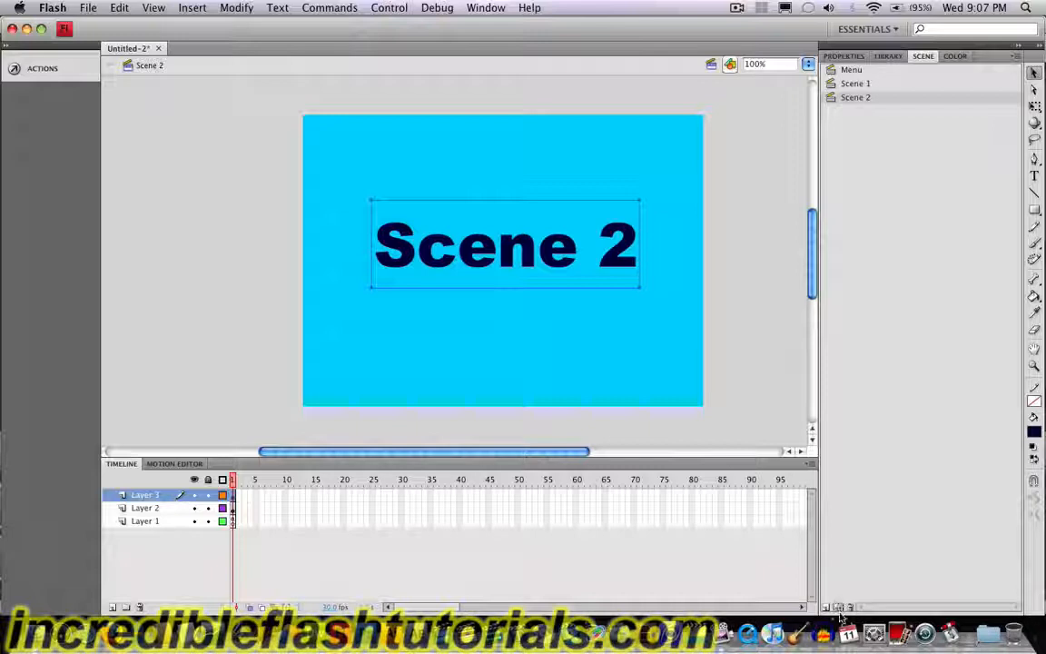
# Step: Duplicate Scene 2 and rename the copy "Scene 3"
pyautogui.click(839, 607)
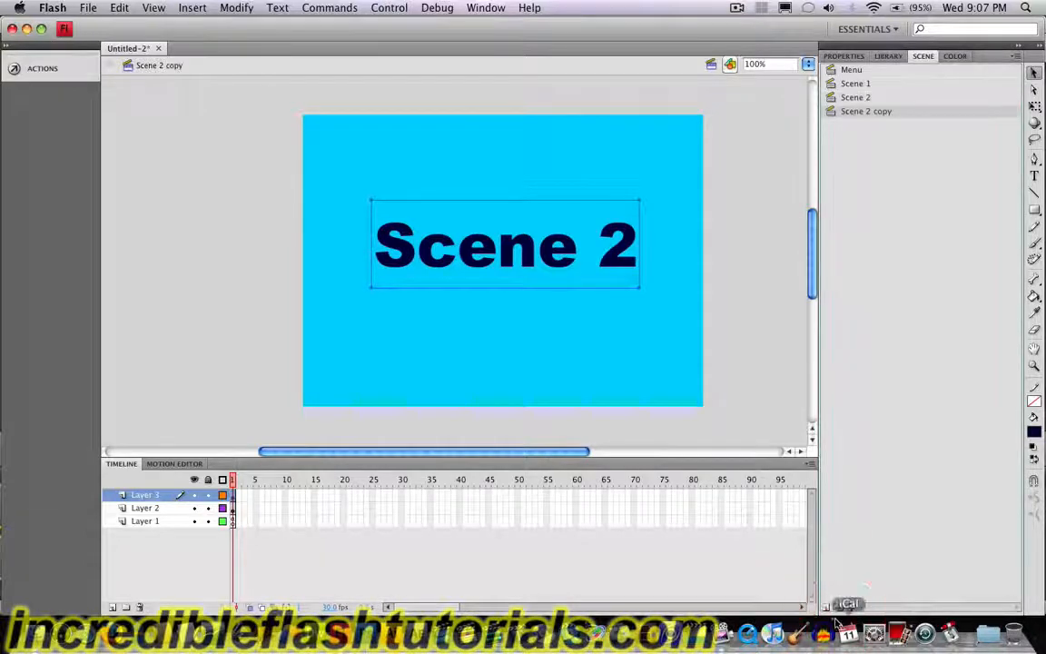
pyautogui.doubleClick(891, 112)
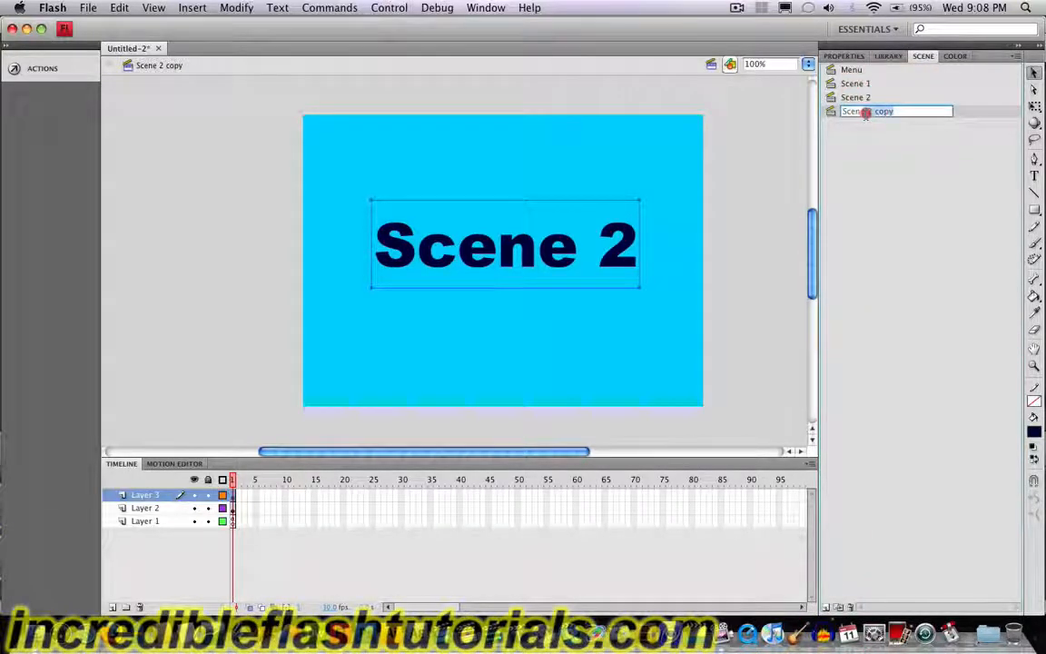
pyautogui.write('Scene 3')
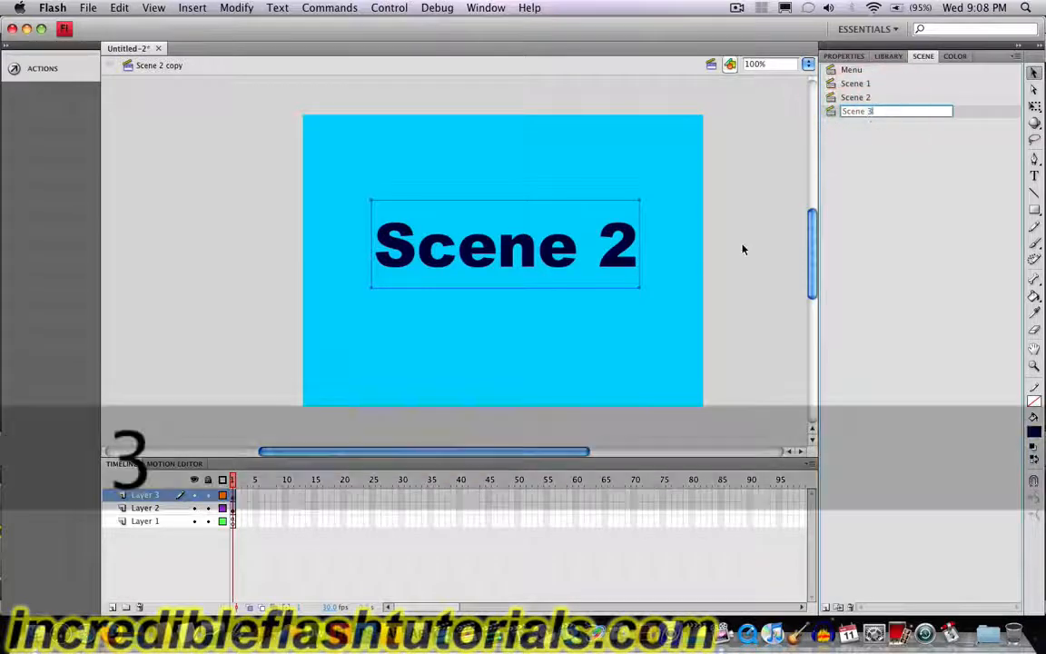
pyautogui.press('Return')
# Step: Change the fill of the background rectangle in Scene 3 to a muted lavender
pyautogui.click(672, 187)
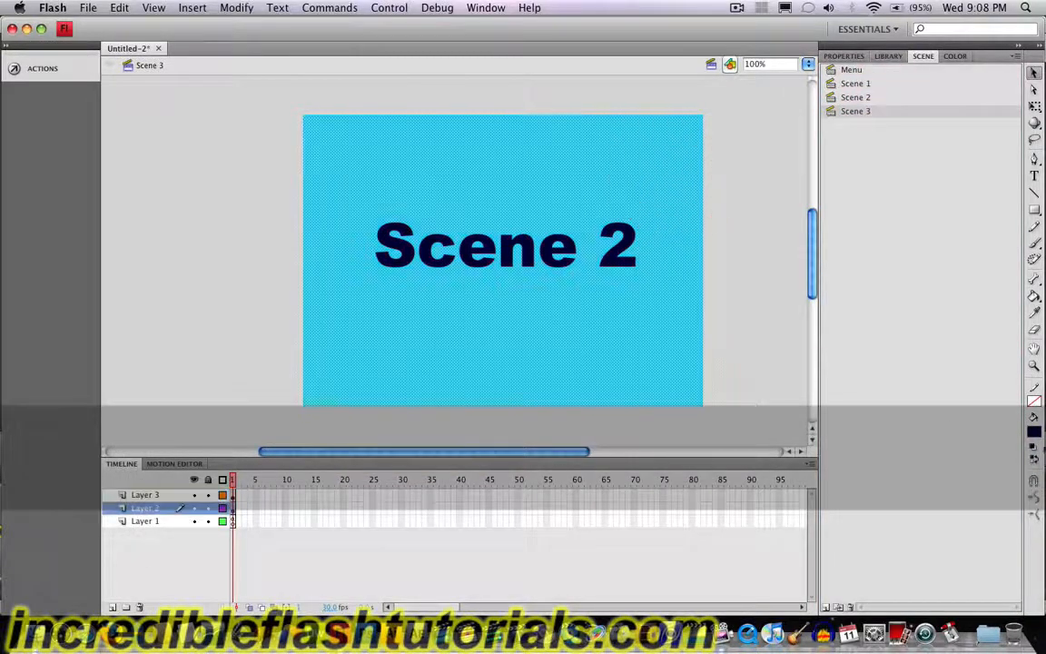
pyautogui.click(1037, 435)
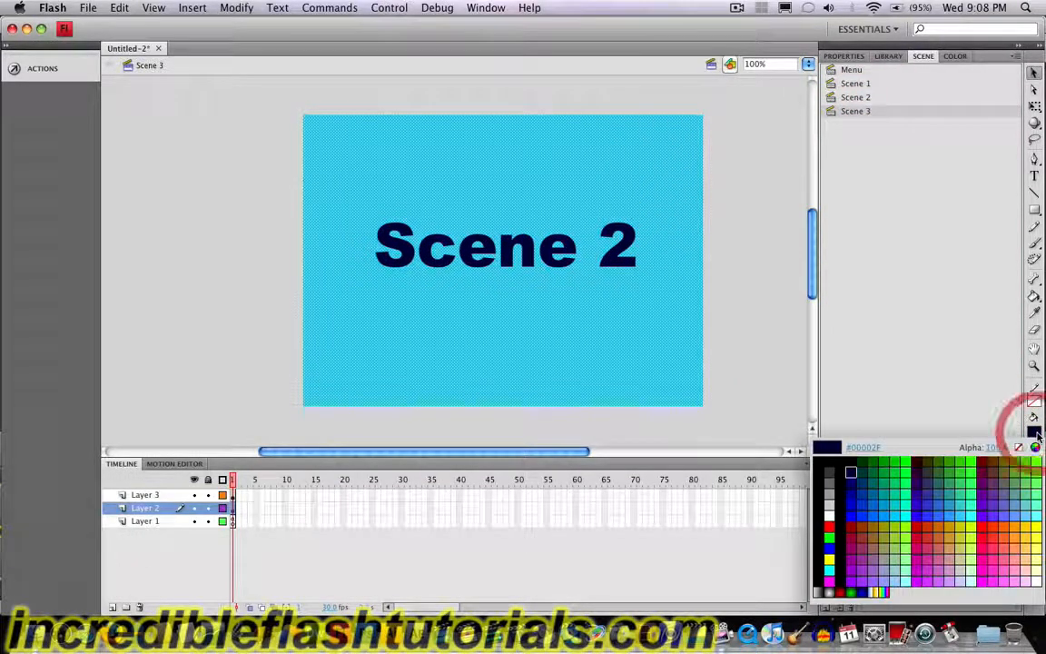
pyautogui.click(891, 563)
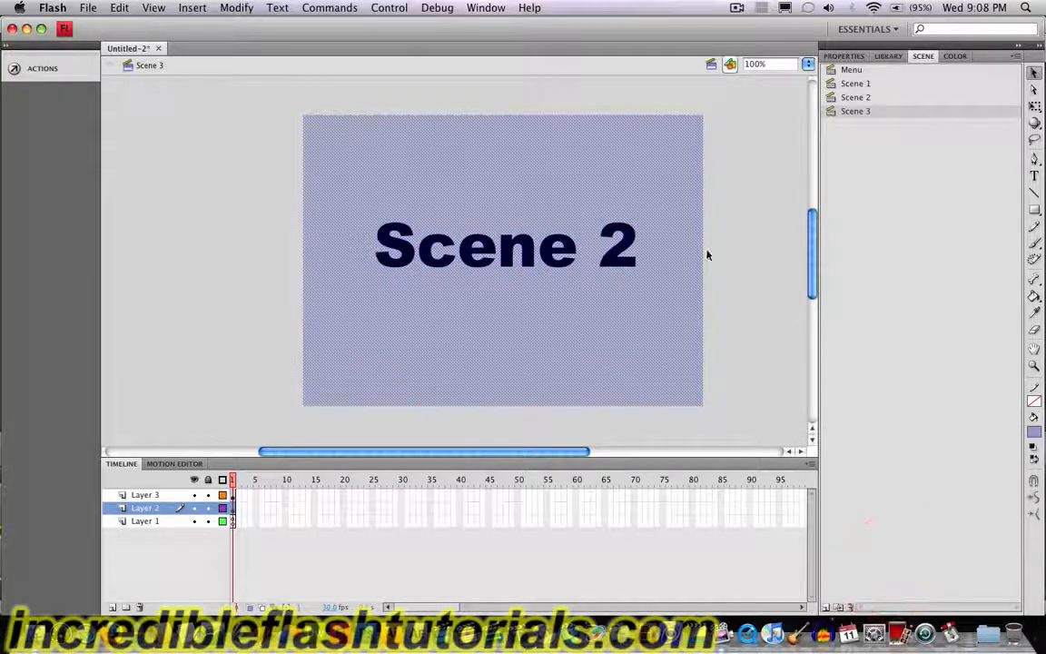
# Step: Change the text on the lavender background to "Scene 3" and colour it dark red
pyautogui.doubleClick(631, 255)
pyautogui.doubleClick(630, 254)
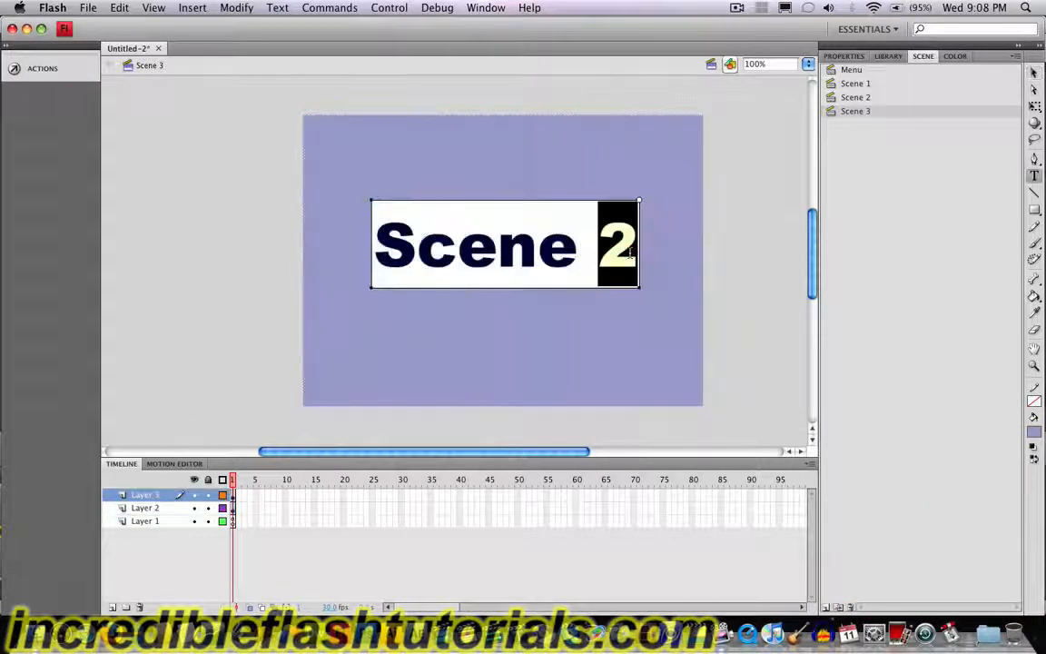
pyautogui.write('3')
pyautogui.click(1033, 72)
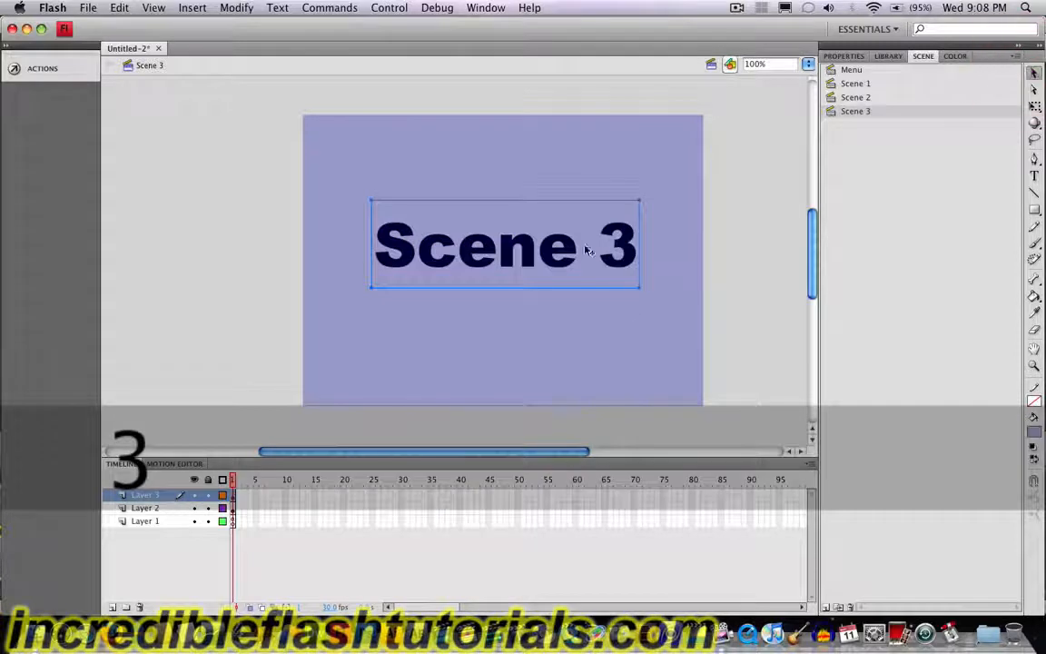
pyautogui.click(557, 250)
pyautogui.click(1033, 432)
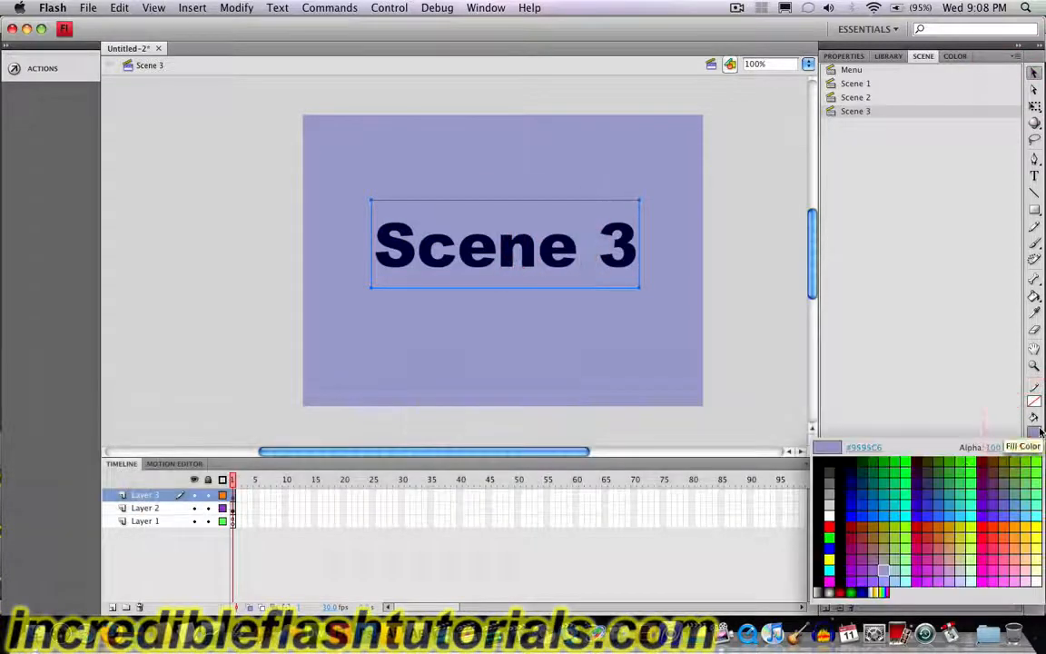
pyautogui.click(979, 466)
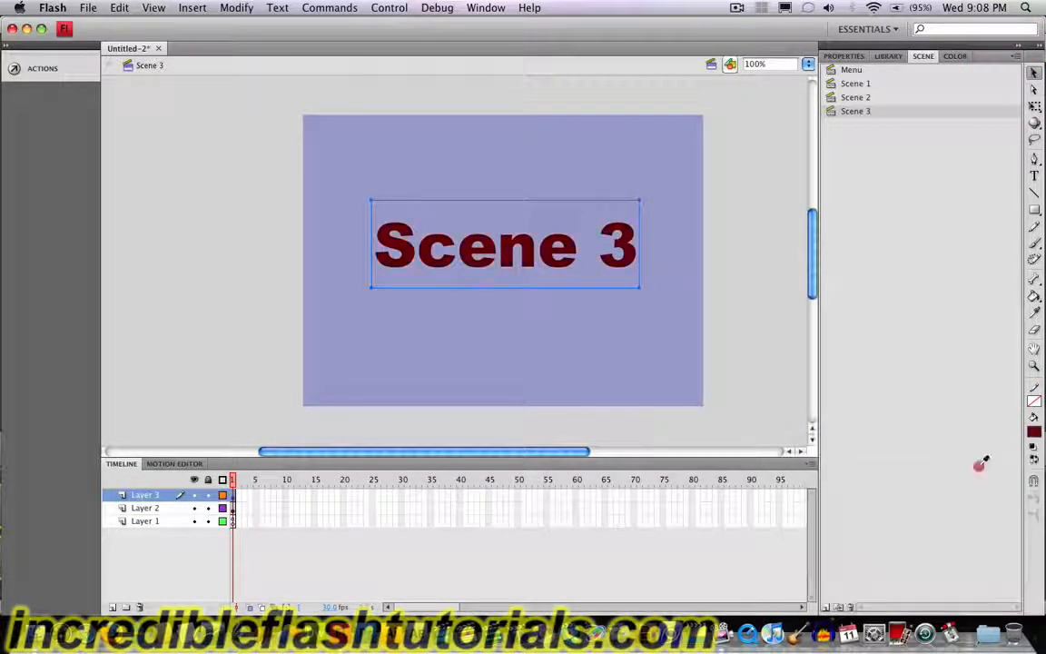
pyautogui.click(744, 324)
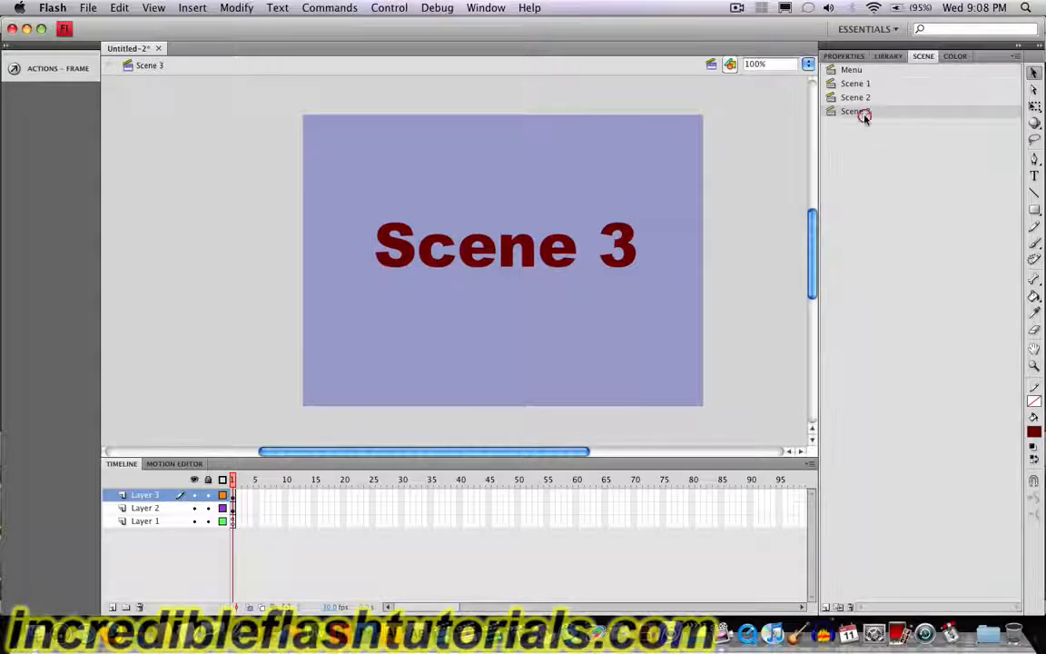
# Step: Duplicate Scene 3 and rename the copy "Scene 4"
pyautogui.click(837, 607)
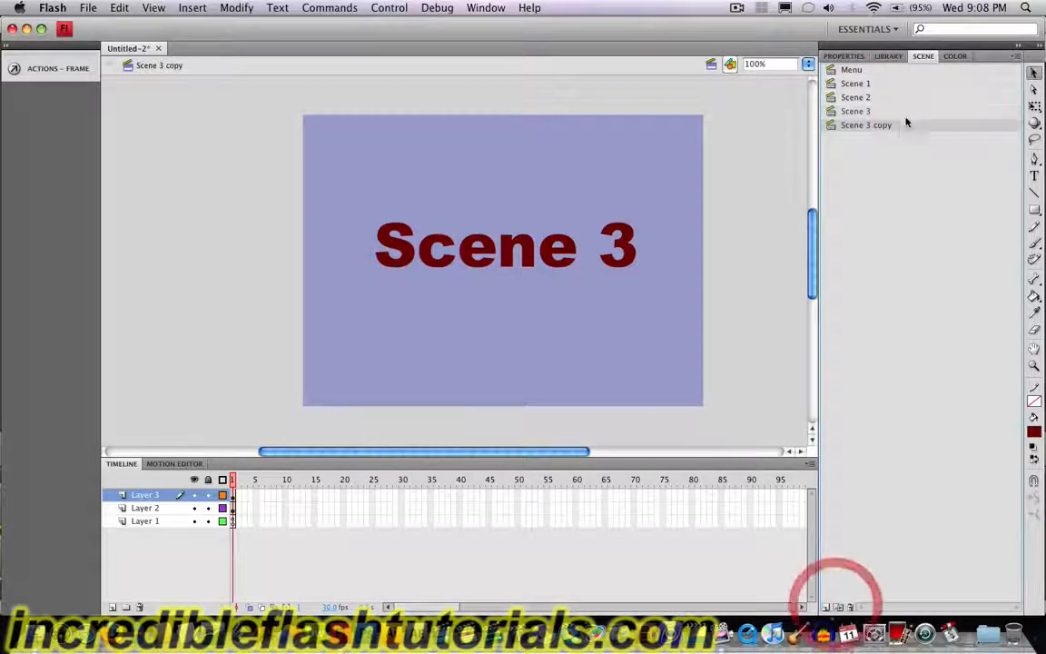
pyautogui.doubleClick(867, 126)
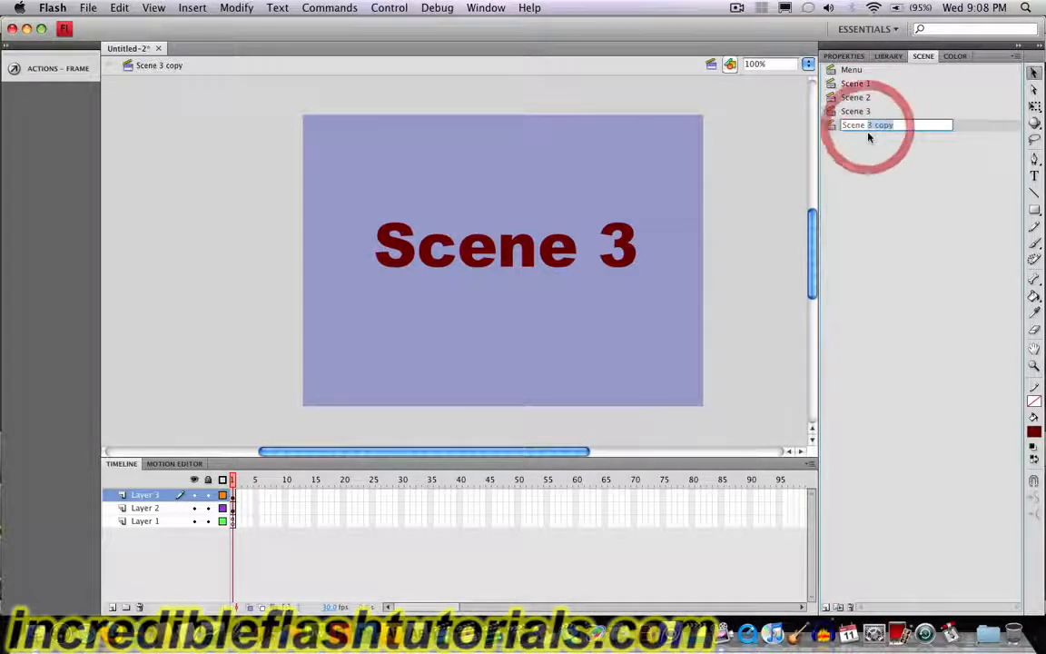
pyautogui.write('4')
pyautogui.click(749, 186)
# Step: Change the fill of the background rectangle in Scene 4 to pale green
pyautogui.click(663, 134)
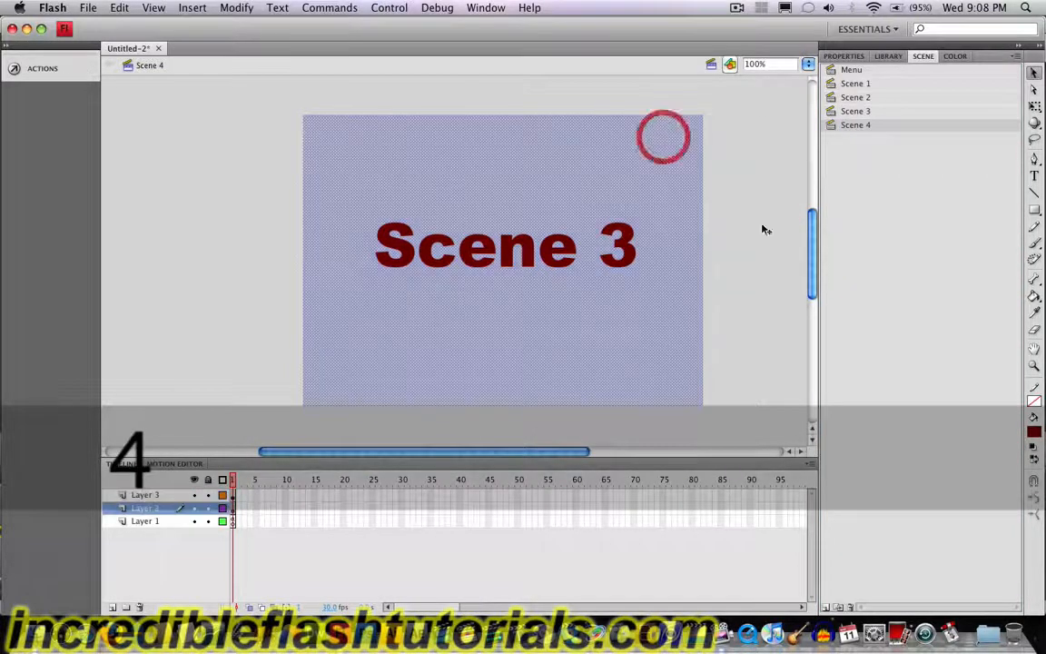
pyautogui.click(1032, 430)
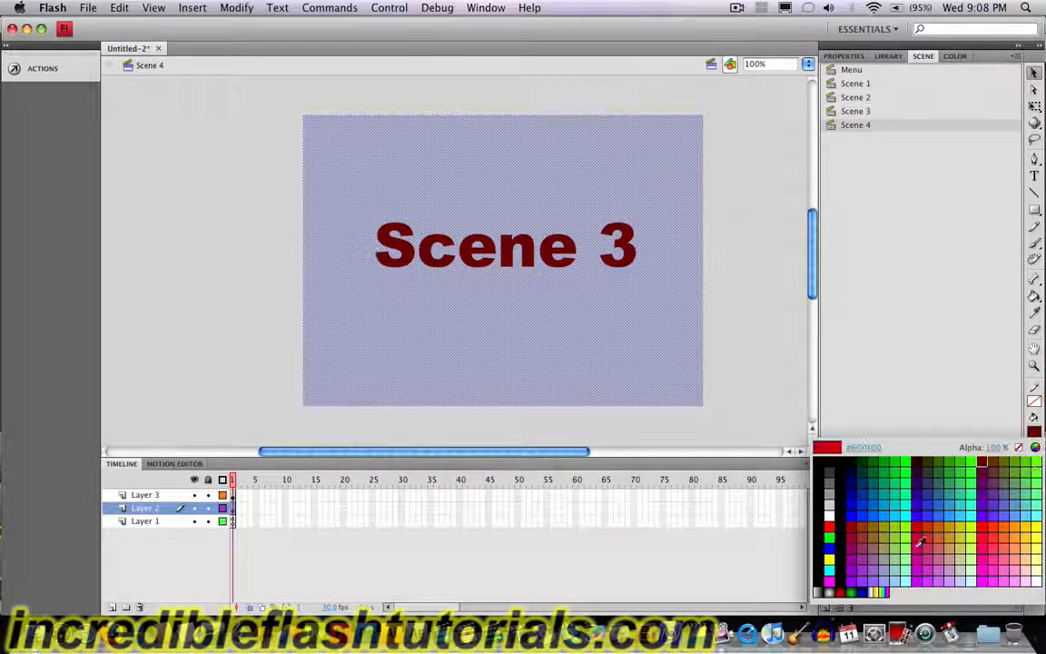
pyautogui.click(968, 575)
# Step: Change the text on the pale green background to "Scene 4" and colour it a stronger green
pyautogui.click(551, 243)
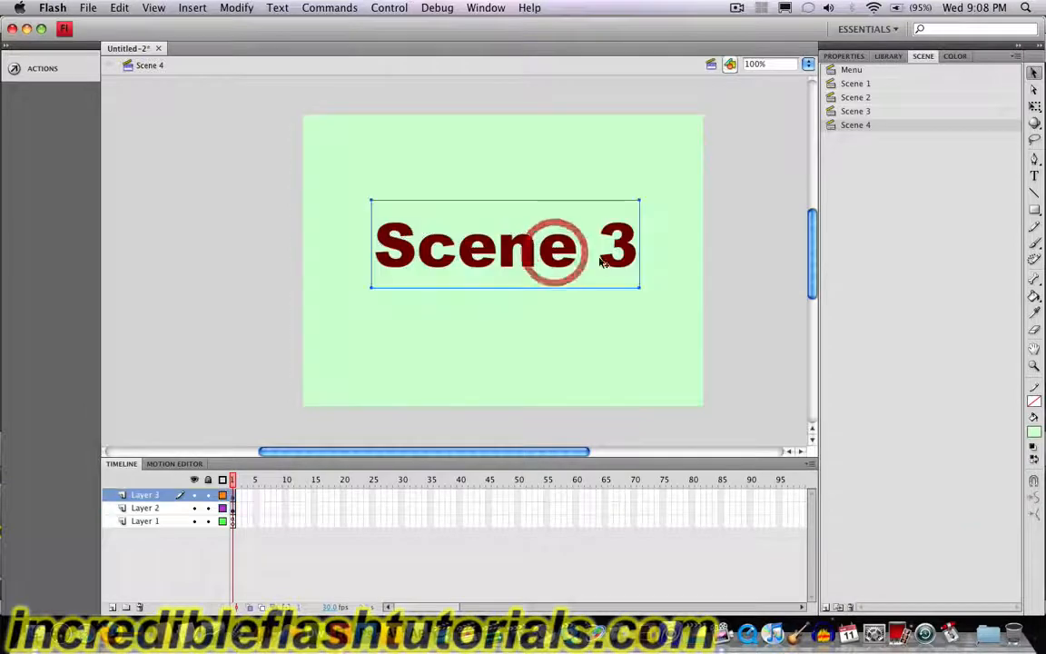
pyautogui.doubleClick(614, 257)
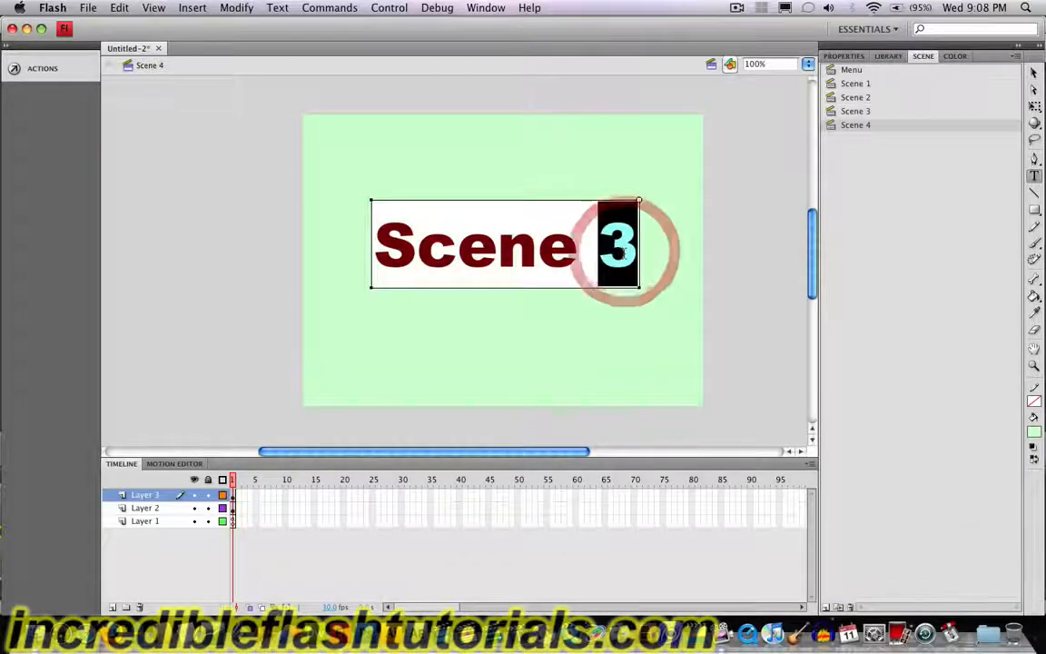
pyautogui.write('4')
pyautogui.click(1034, 73)
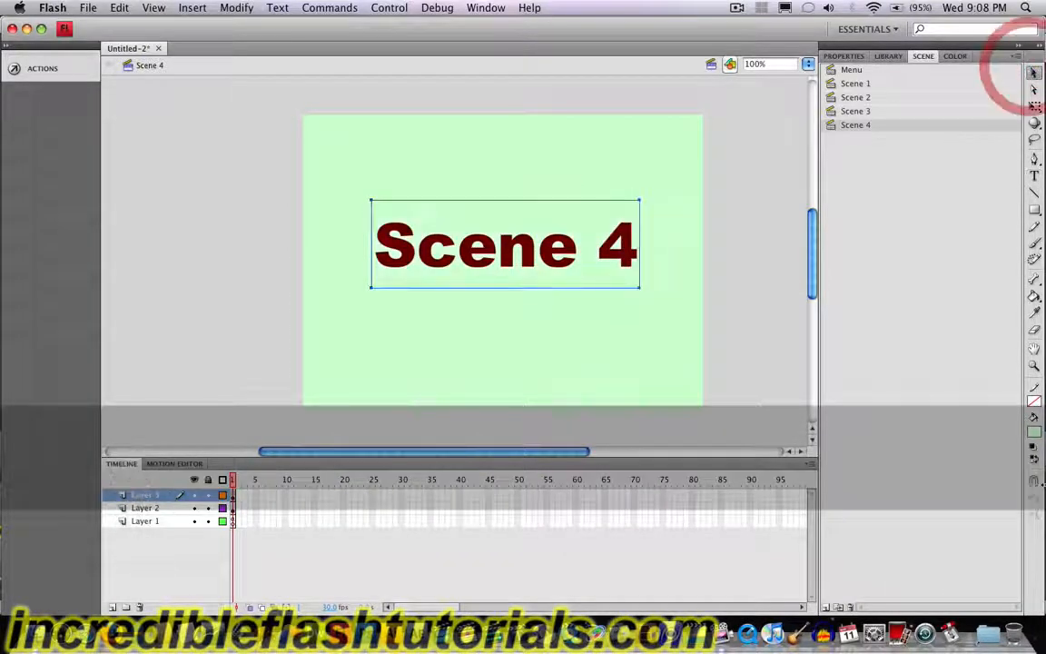
pyautogui.click(1034, 431)
pyautogui.click(963, 461)
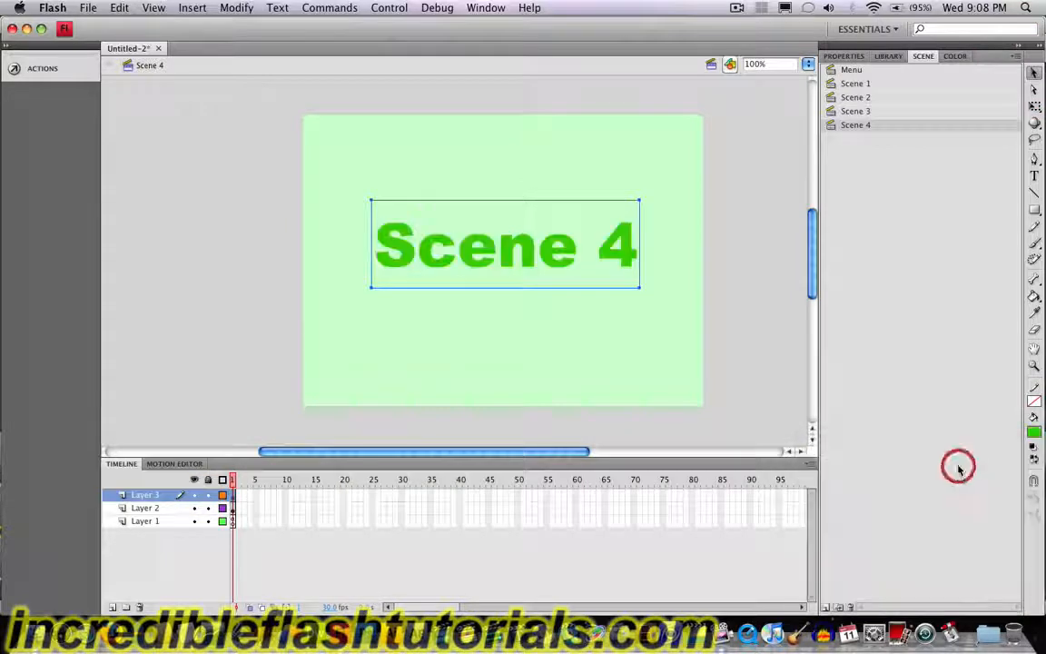
pyautogui.click(733, 286)
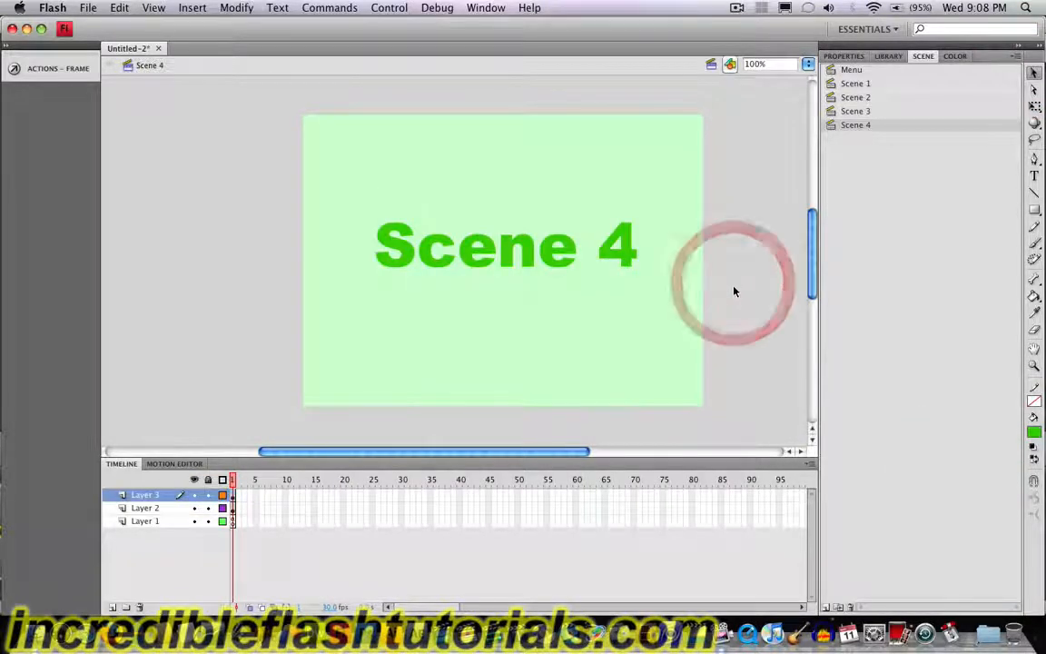
# Step: In the Menu scene, give the Scene 1 button a goto action that goes to and plays frame 1 of Scene 1 on release
pyautogui.click(848, 74)
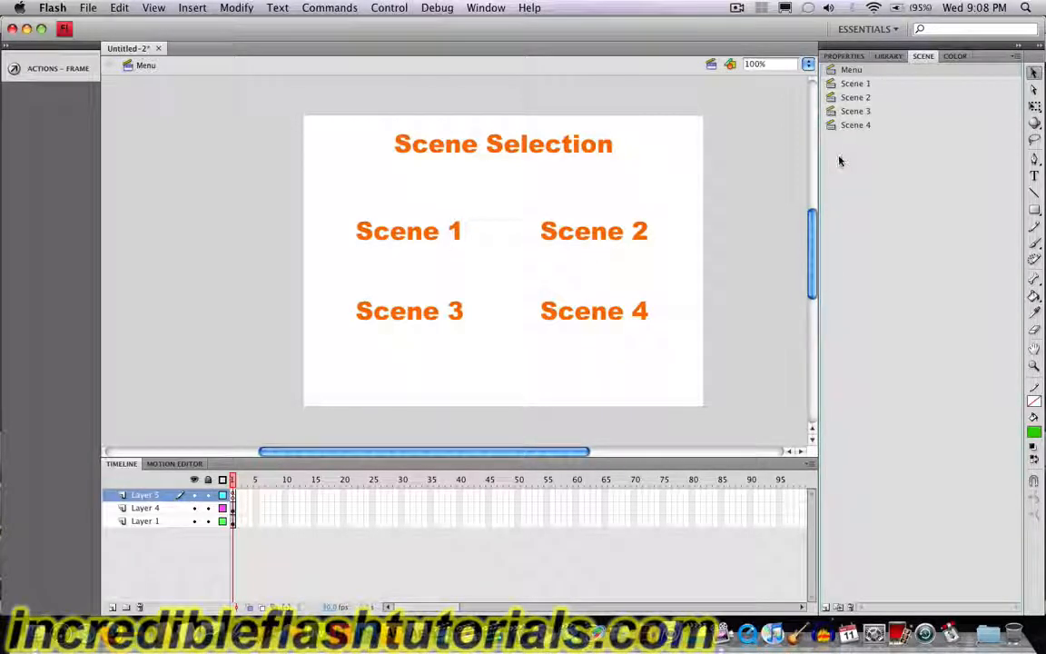
pyautogui.click(431, 238)
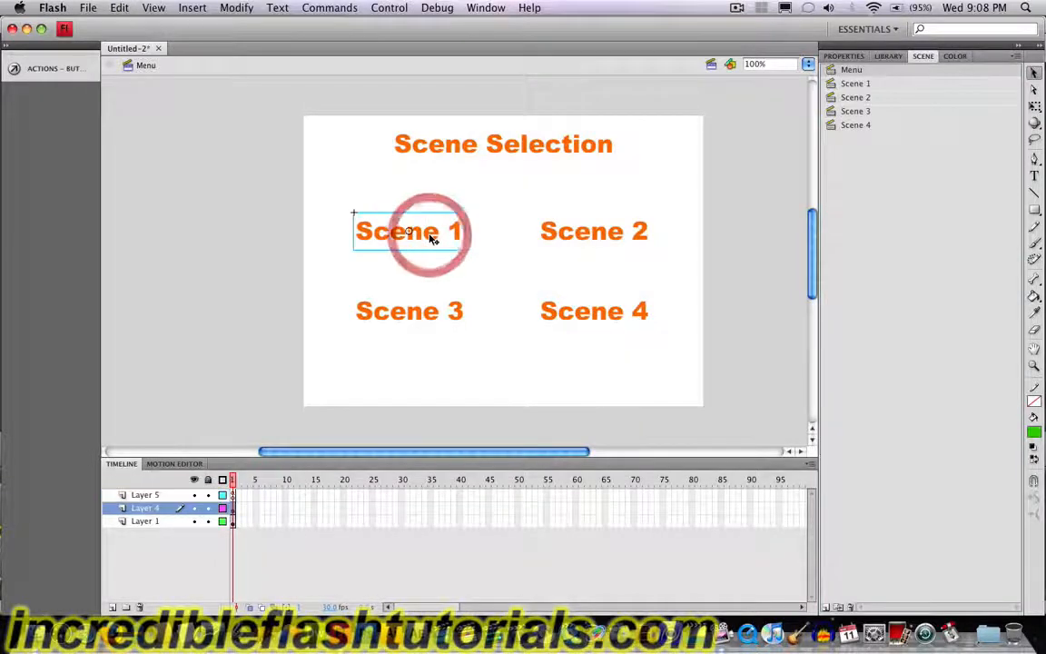
pyautogui.click(7, 46)
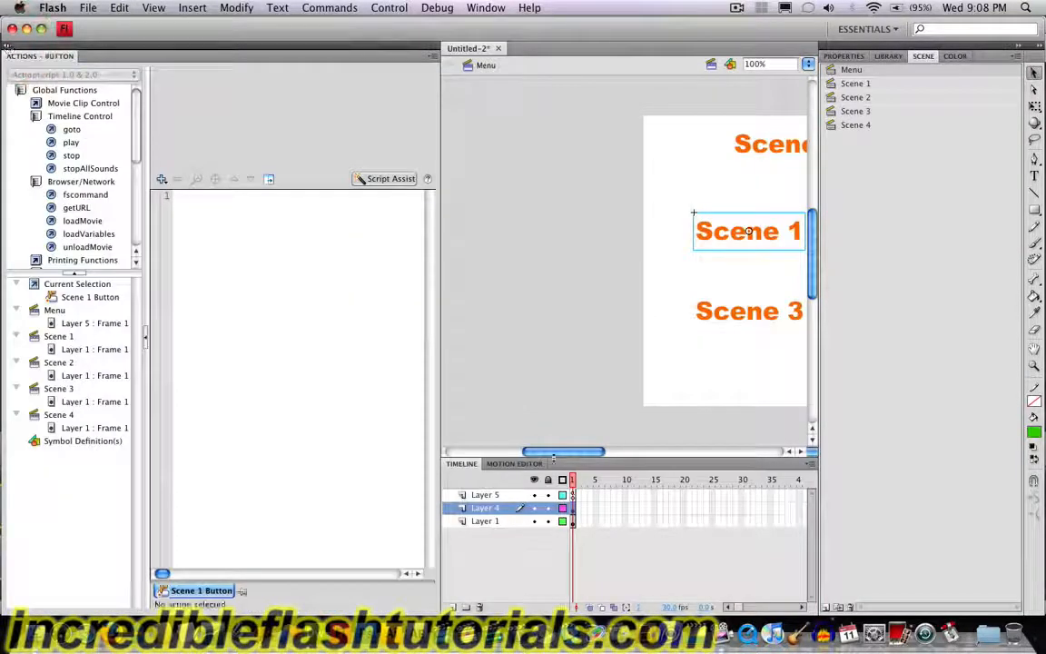
pyautogui.moveTo(560, 451); pyautogui.dragTo(599, 454)
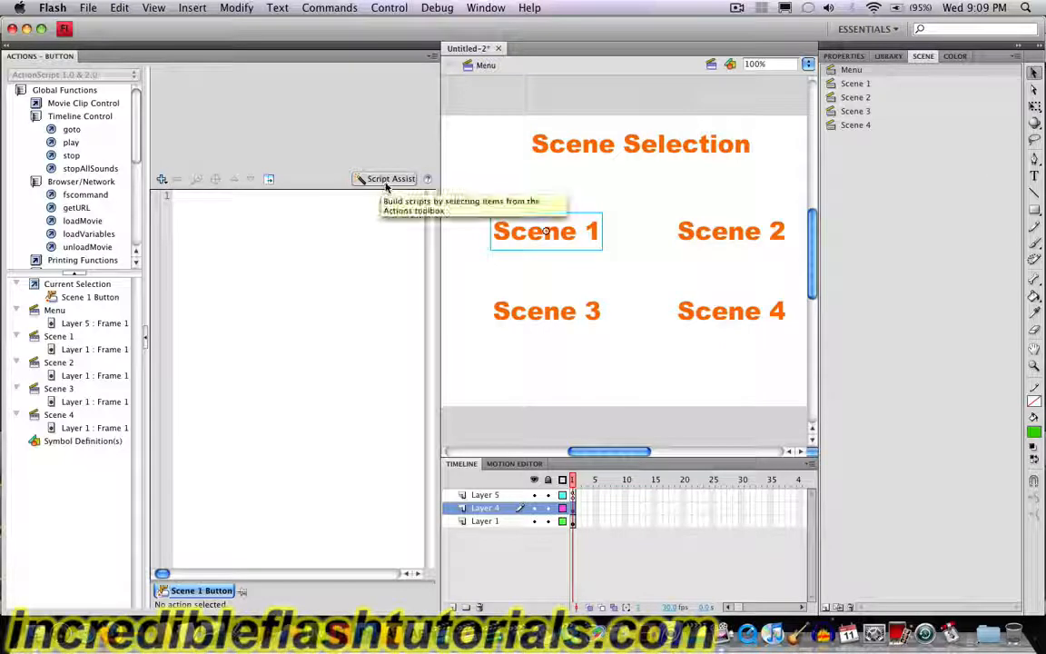
pyautogui.doubleClick(71, 130)
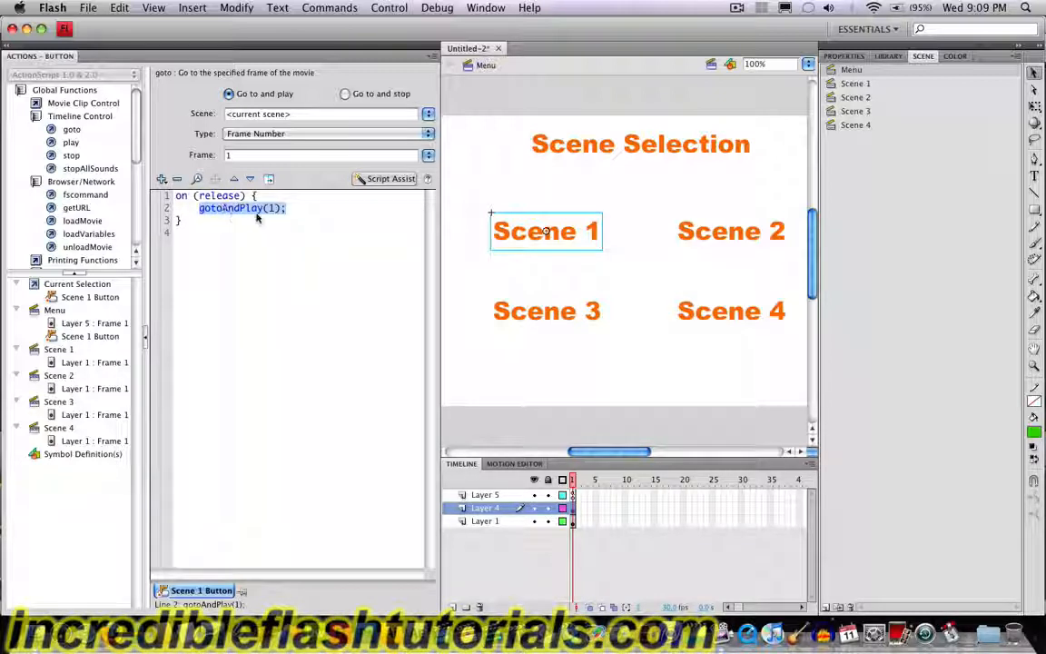
pyautogui.click(335, 116)
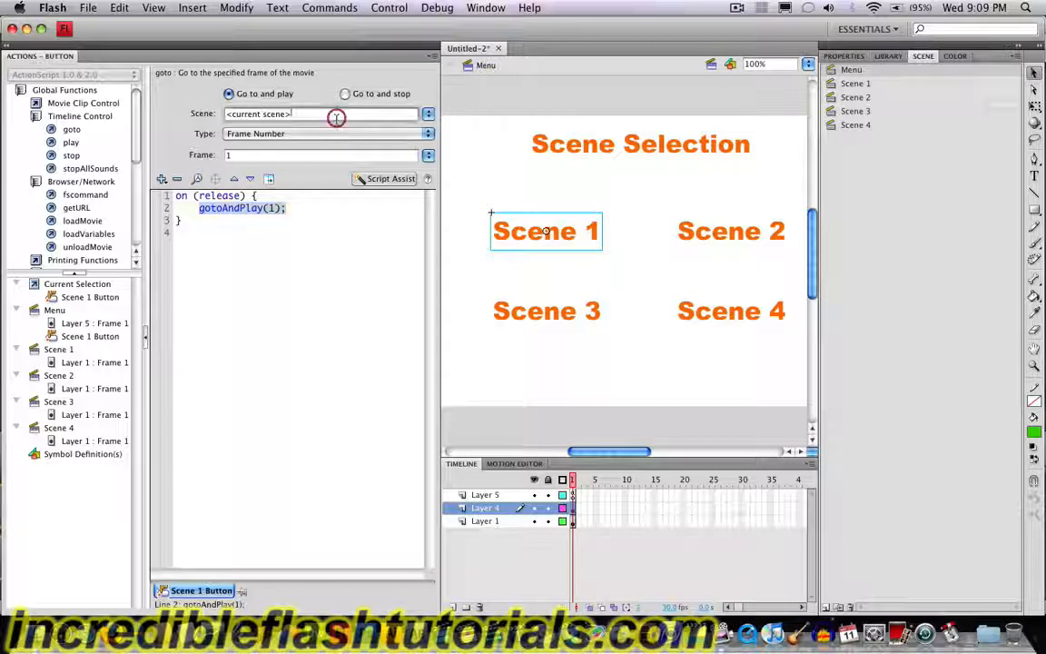
pyautogui.click(427, 113)
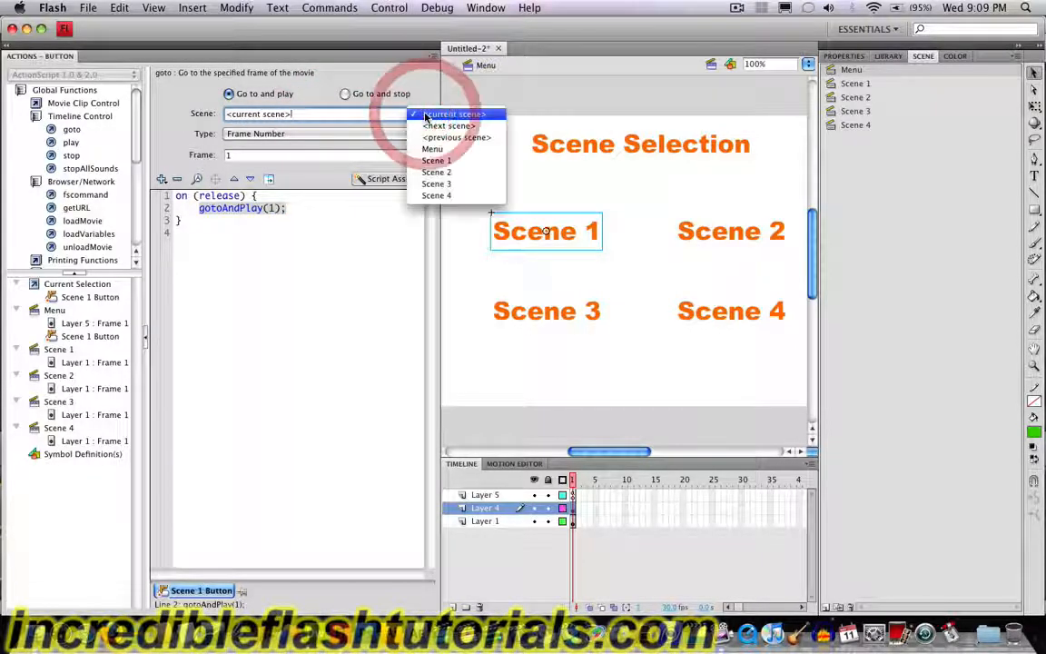
pyautogui.click(435, 162)
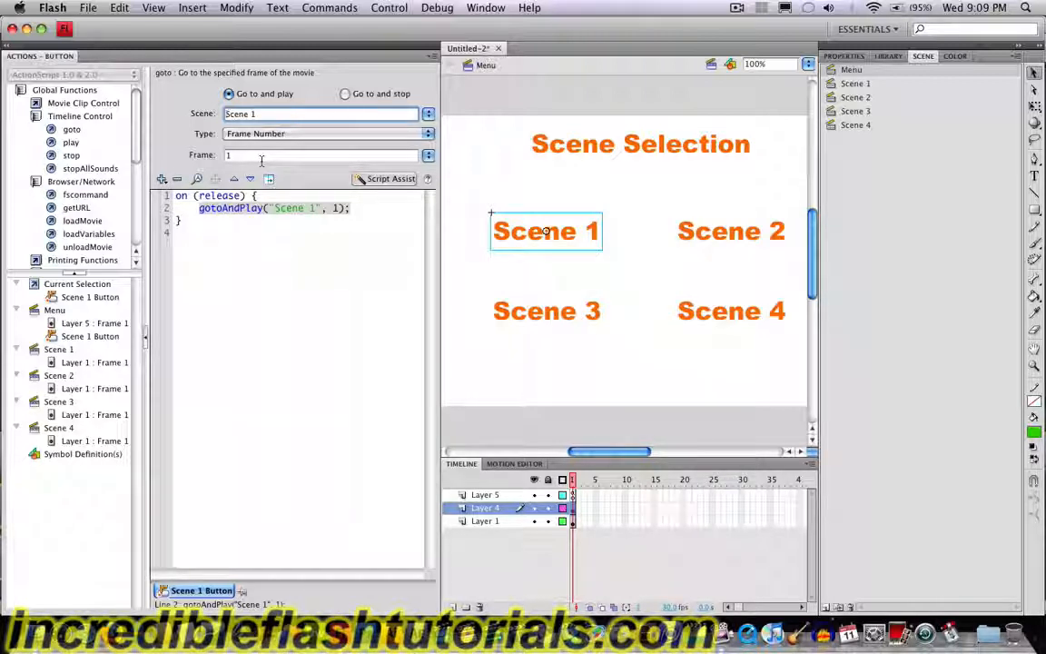
# Step: Test the movie and try the Scene 1 button, closing the preview when finished
pyautogui.click(385, 8)
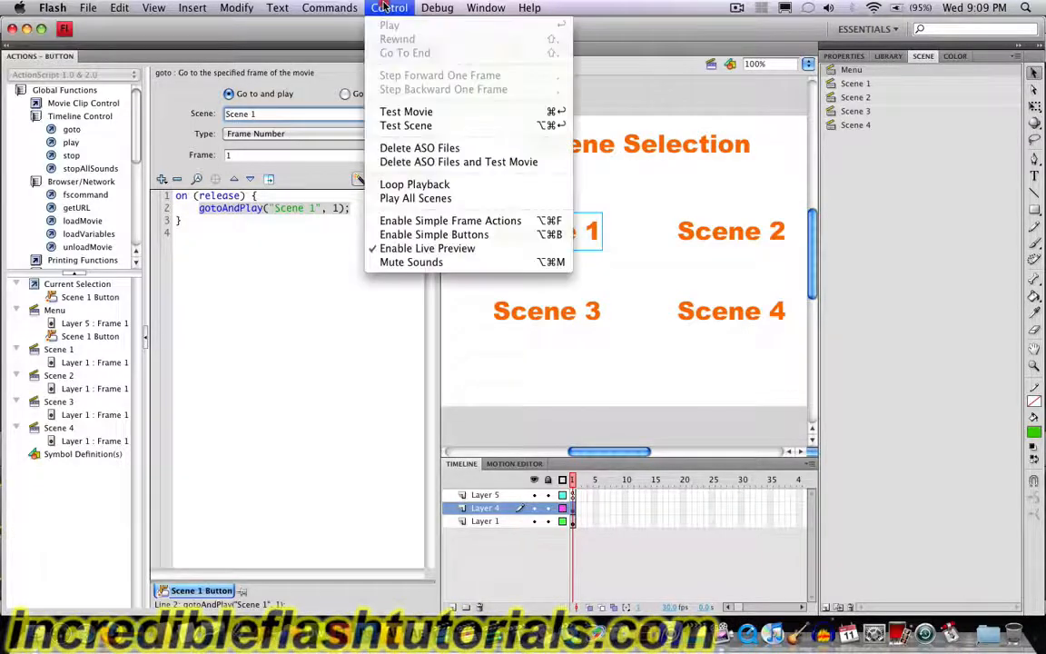
pyautogui.click(395, 112)
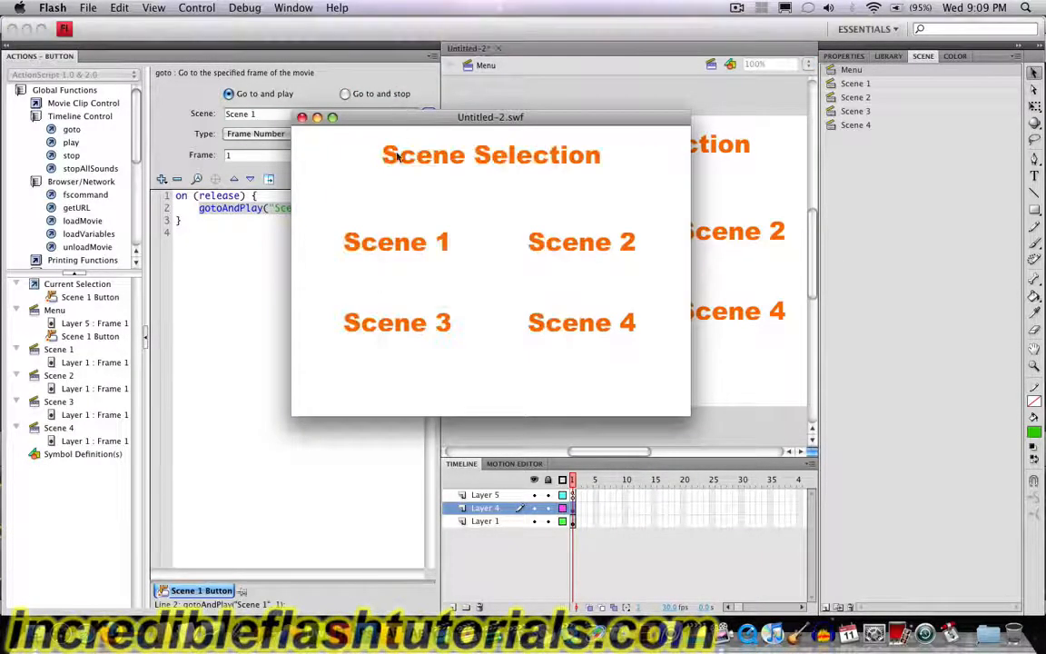
pyautogui.click(396, 242)
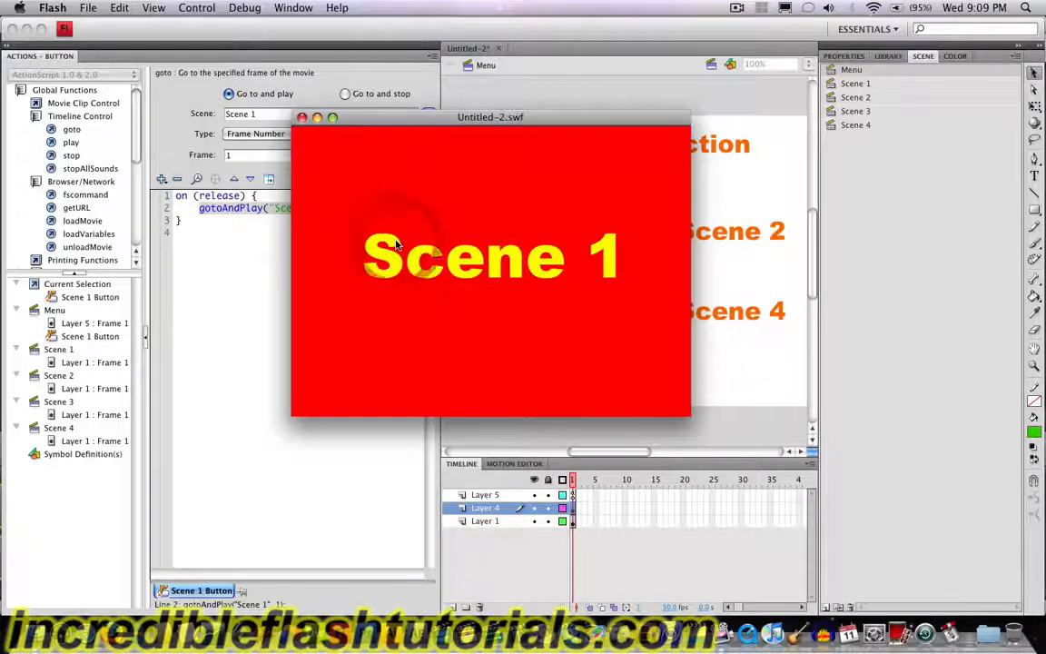
pyautogui.click(302, 119)
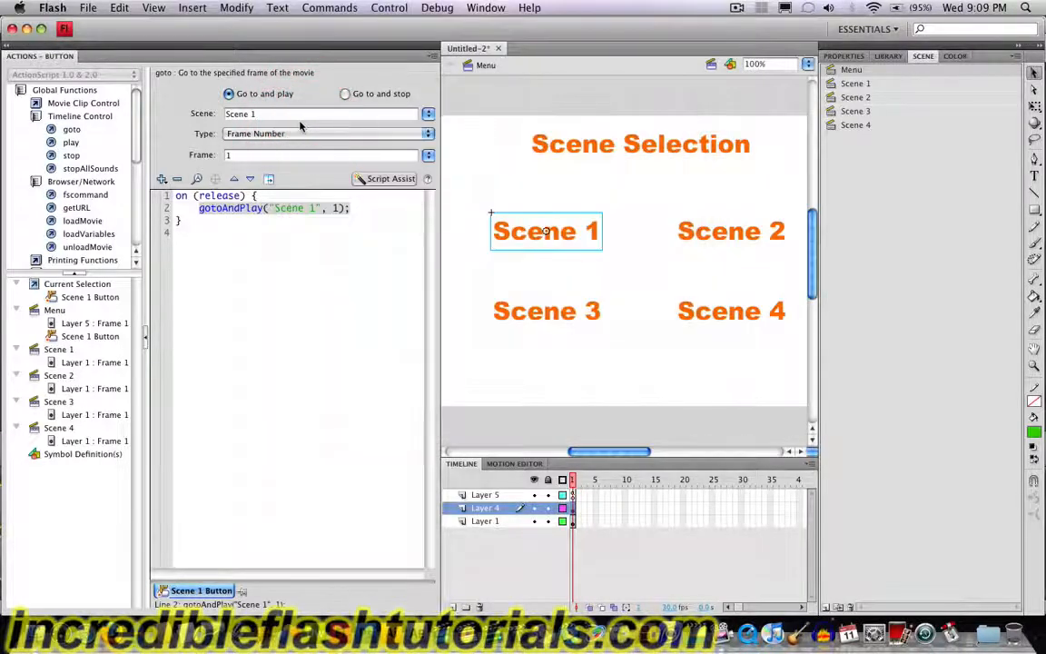
# Step: Give the Scene 2 button a goto action that goes to and plays frame 1 of Scene 2
pyautogui.click(691, 238)
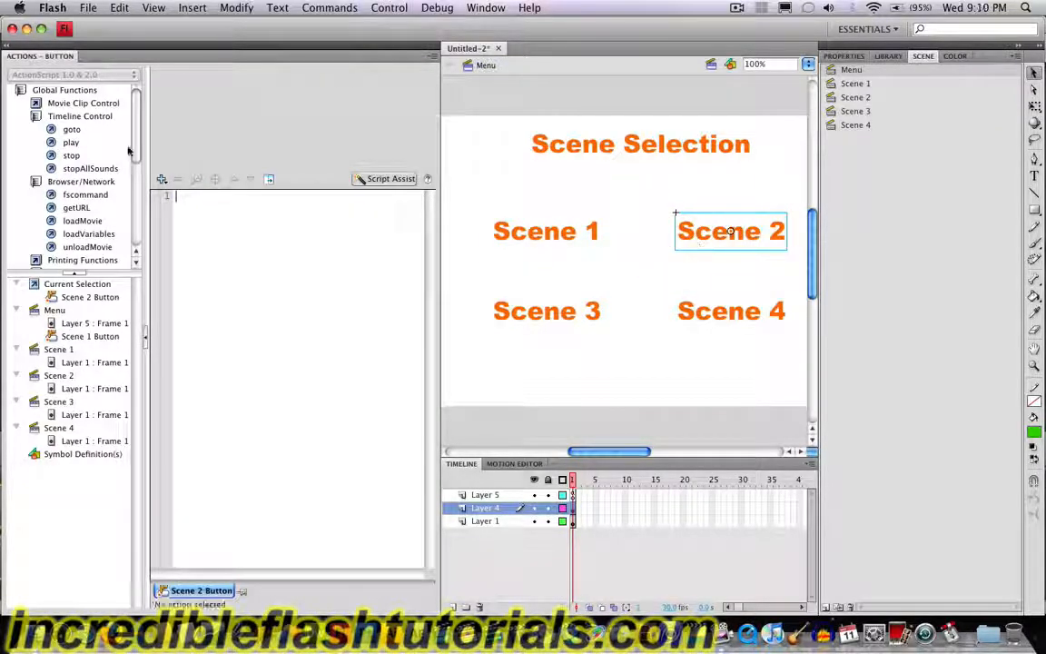
pyautogui.doubleClick(72, 129)
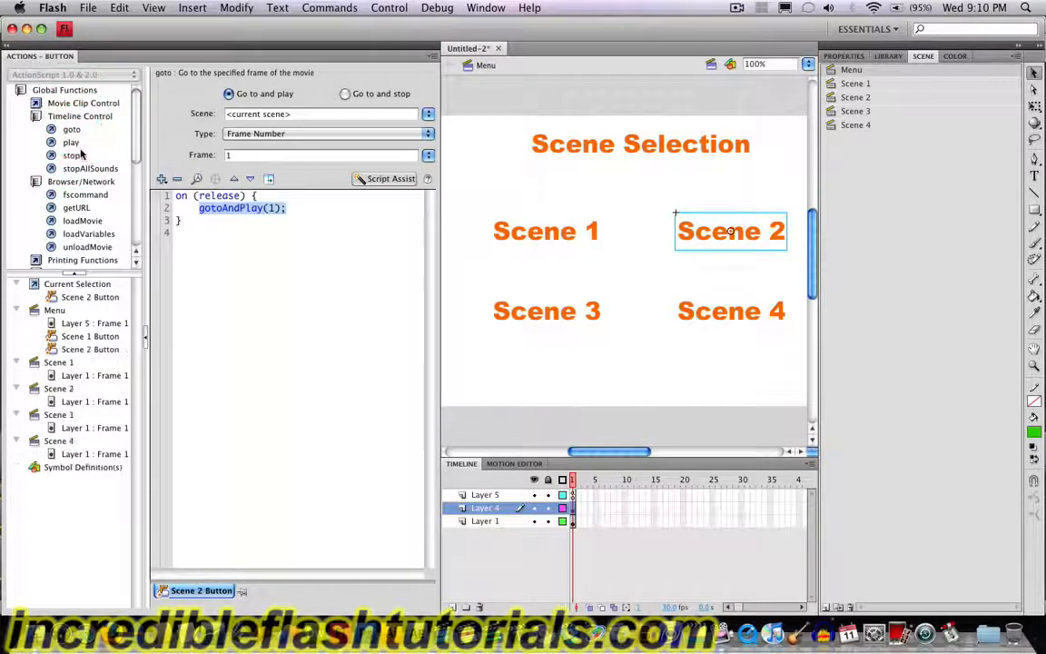
pyautogui.click(430, 116)
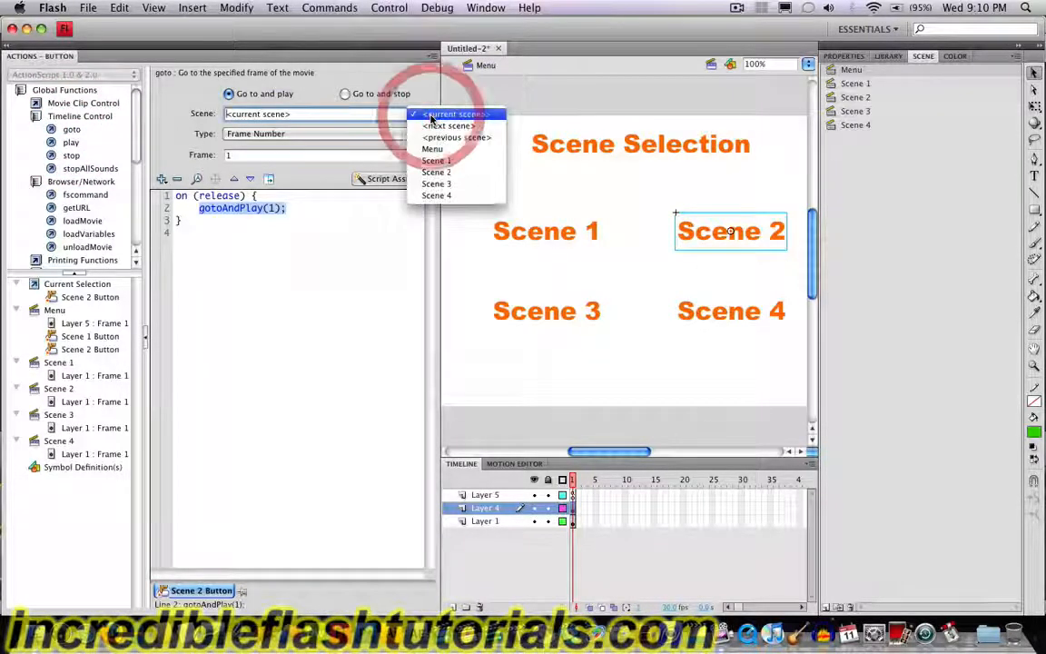
pyautogui.click(443, 172)
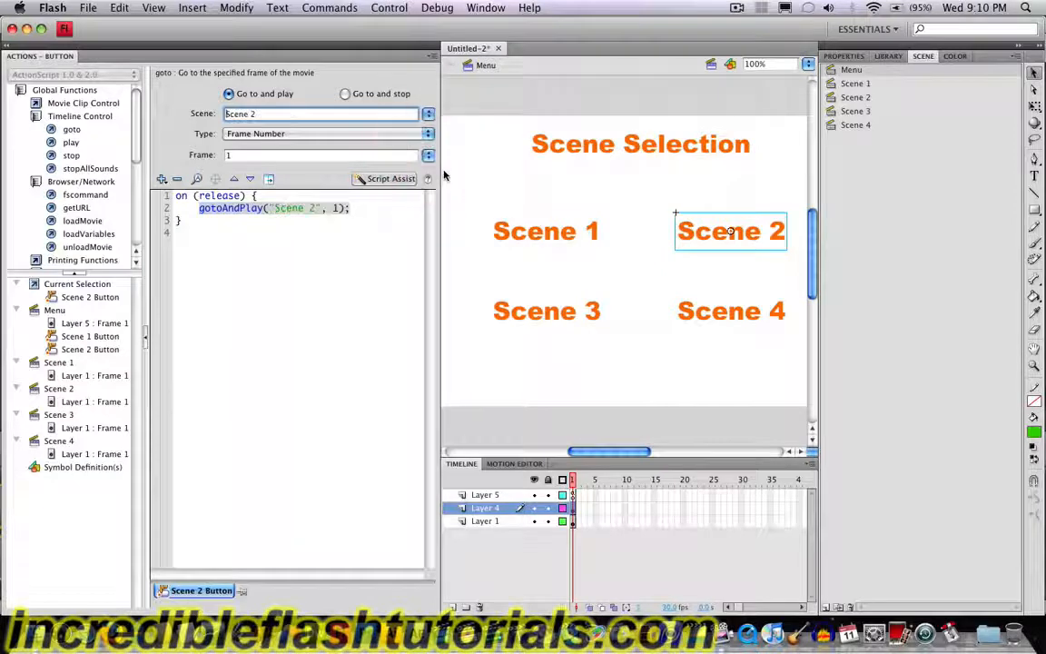
# Step: Give the Scene 3 button a goto action that goes to and plays frame 1 of Scene 3
pyautogui.click(509, 310)
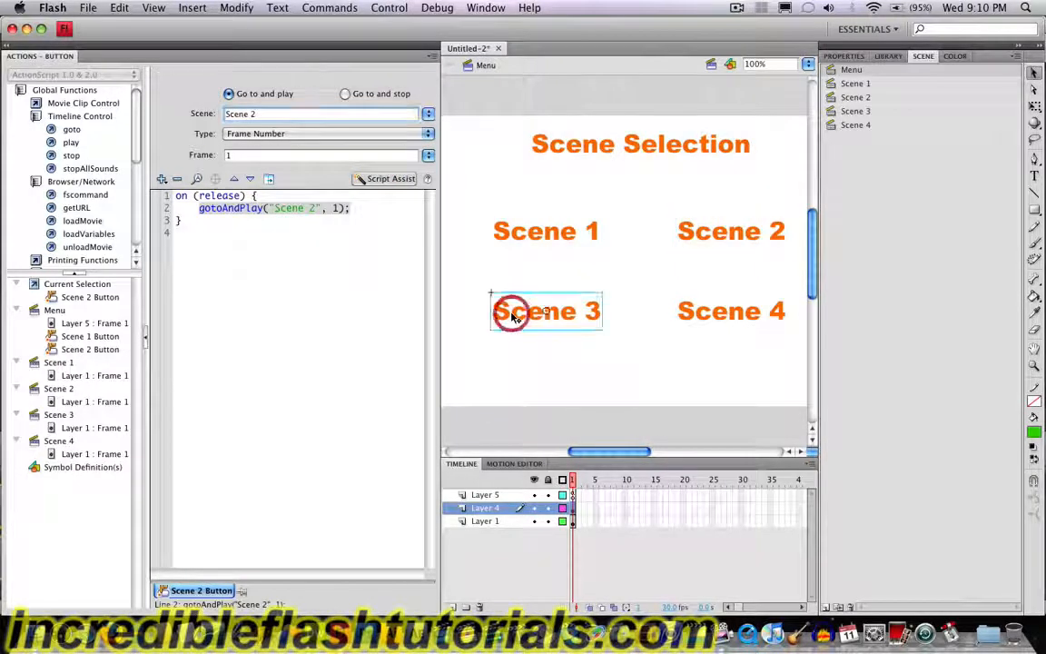
pyautogui.doubleClick(67, 130)
pyautogui.click(430, 114)
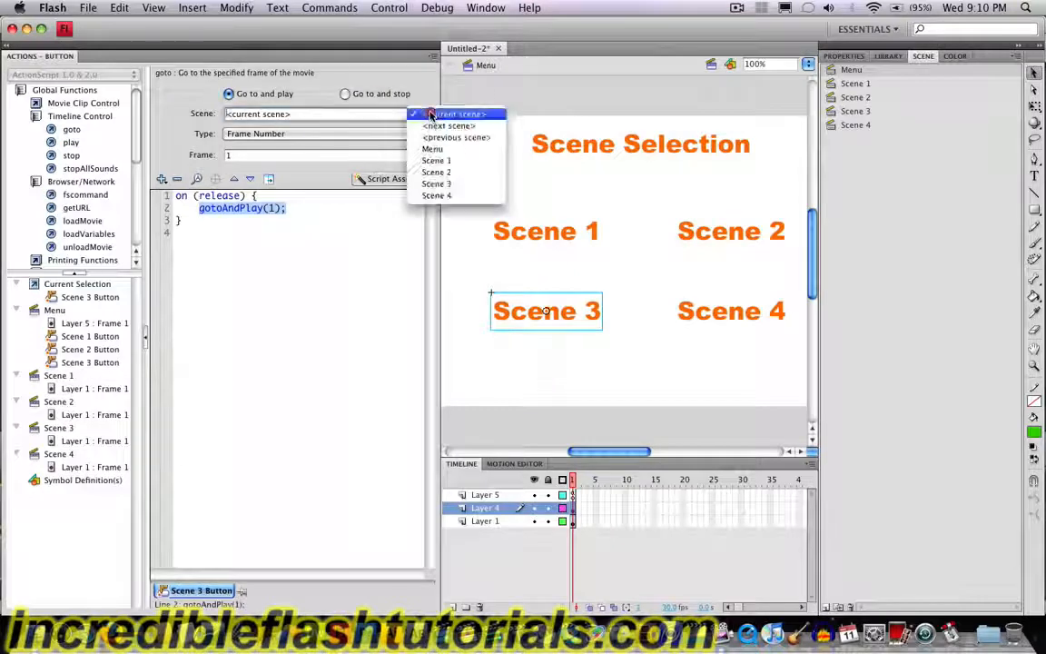
pyautogui.click(450, 183)
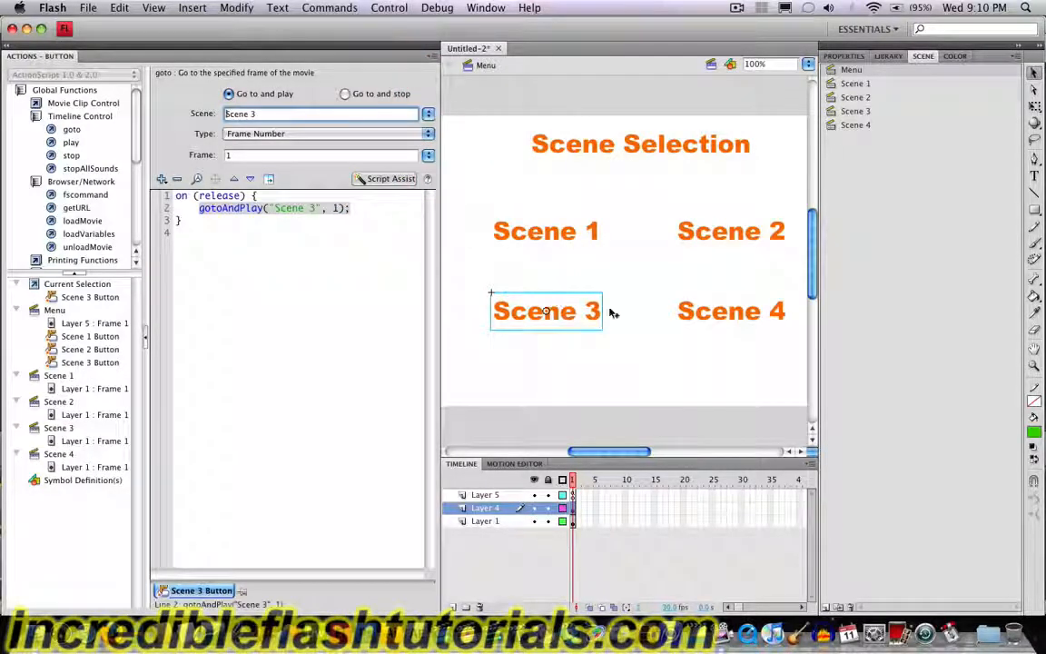
# Step: Give the Scene 4 button a goto action that goes to and plays frame 1 of Scene 4
pyautogui.click(704, 314)
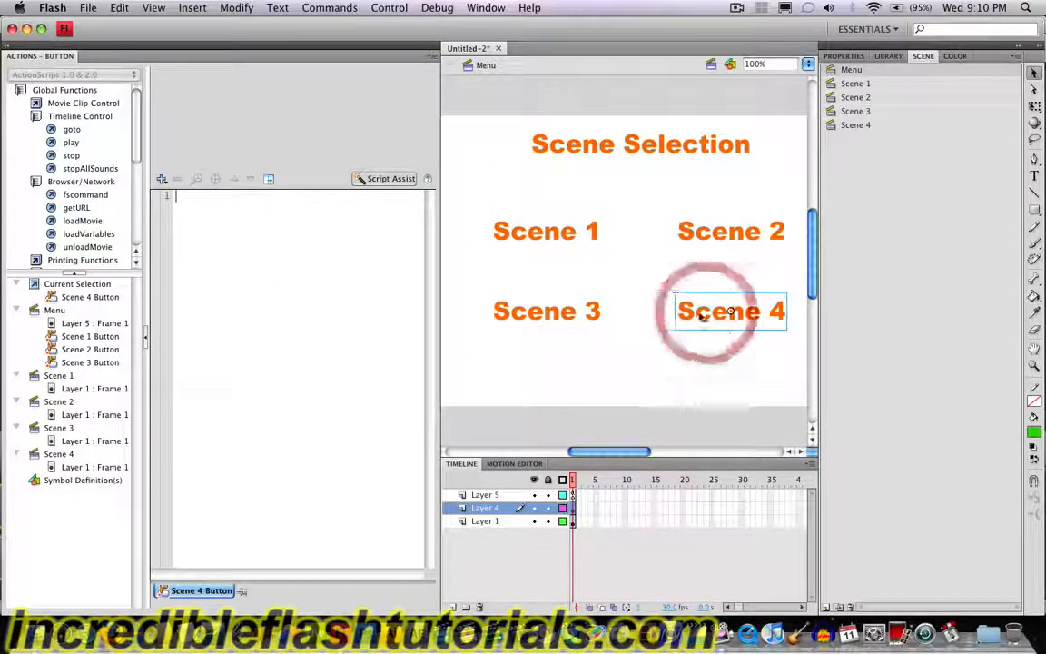
pyautogui.doubleClick(70, 129)
pyautogui.click(432, 115)
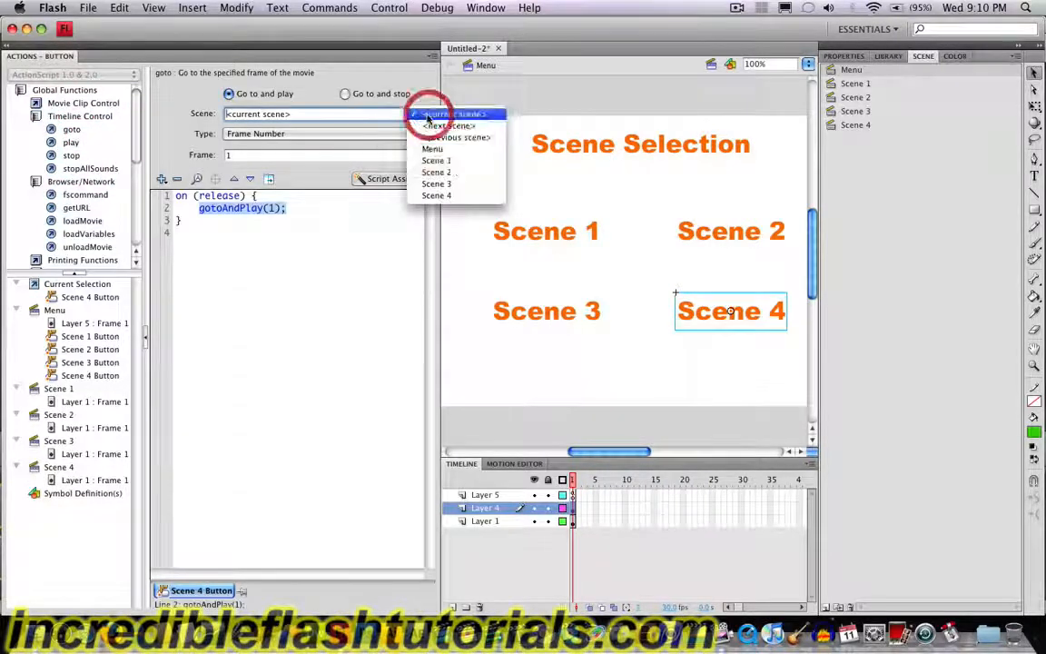
pyautogui.click(450, 194)
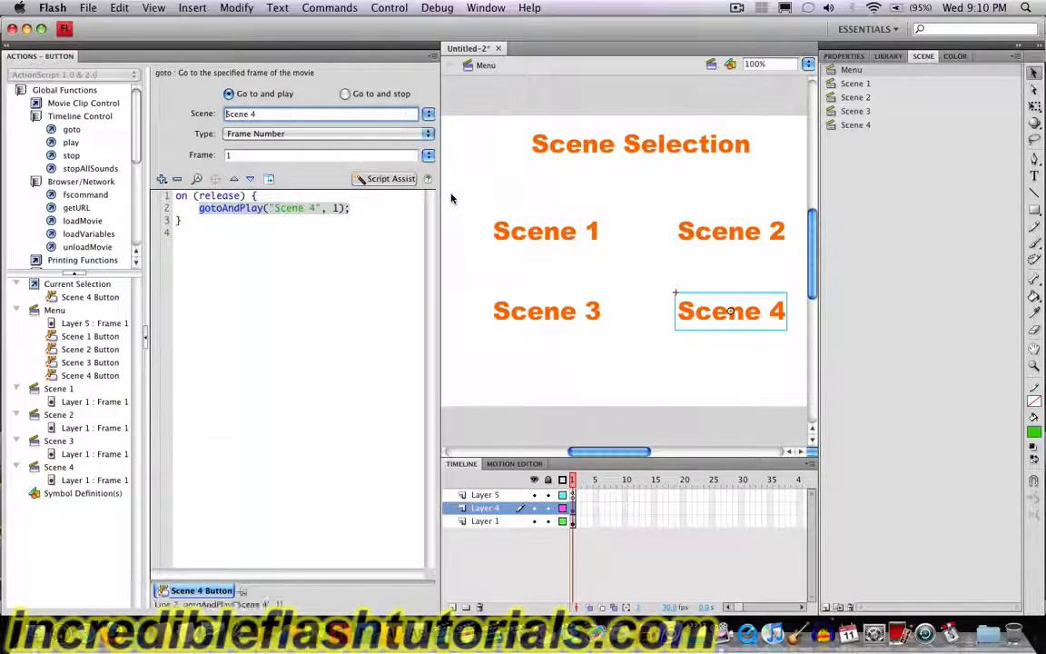
# Step: Test the Scene 1 and Scene 2 buttons in separate movie previews, closing each preview after its test
pyautogui.click(382, 7)
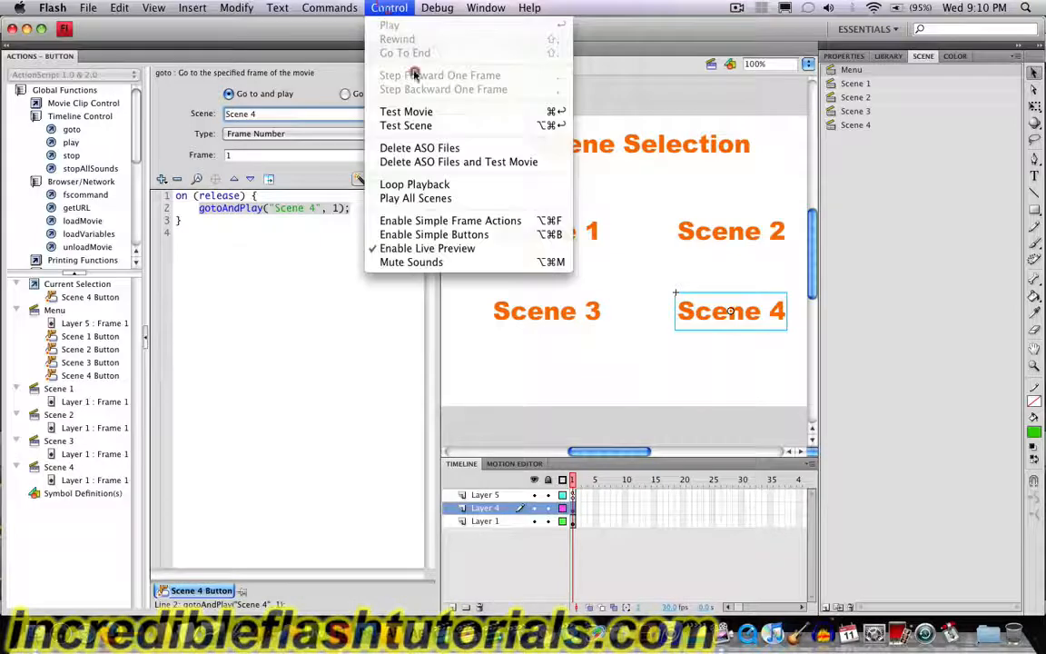
pyautogui.click(423, 108)
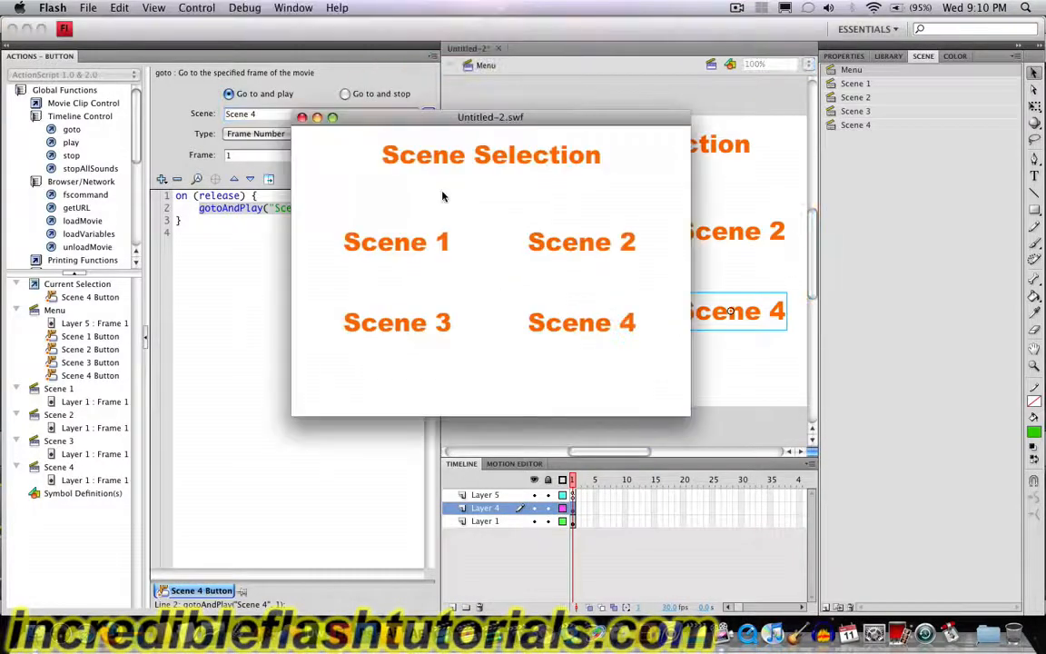
pyautogui.click(404, 249)
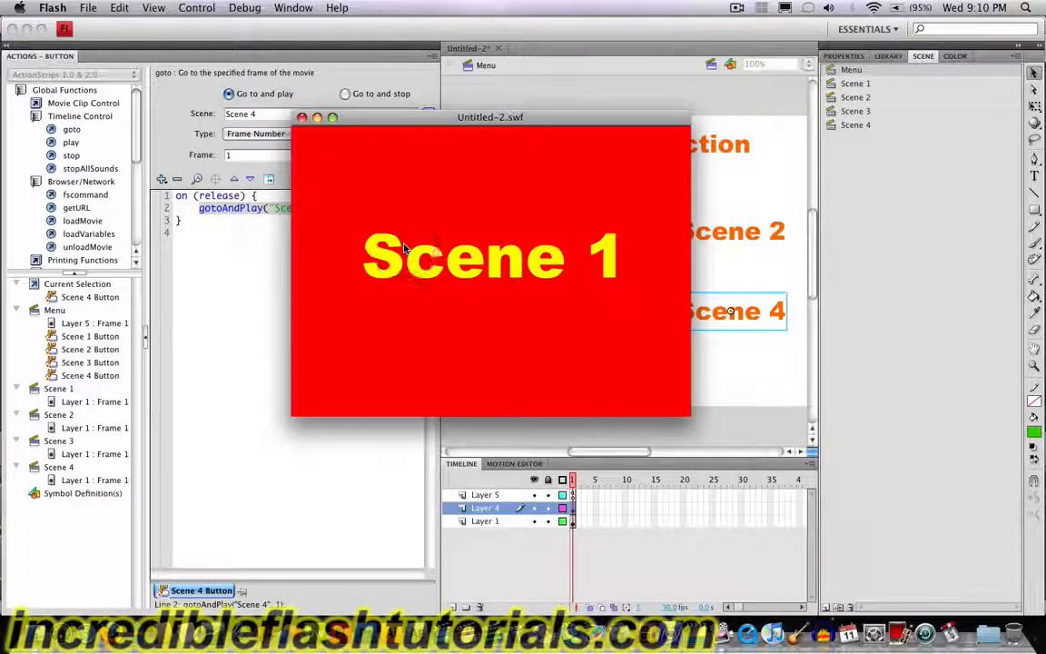
pyautogui.click(302, 116)
pyautogui.click(389, 7)
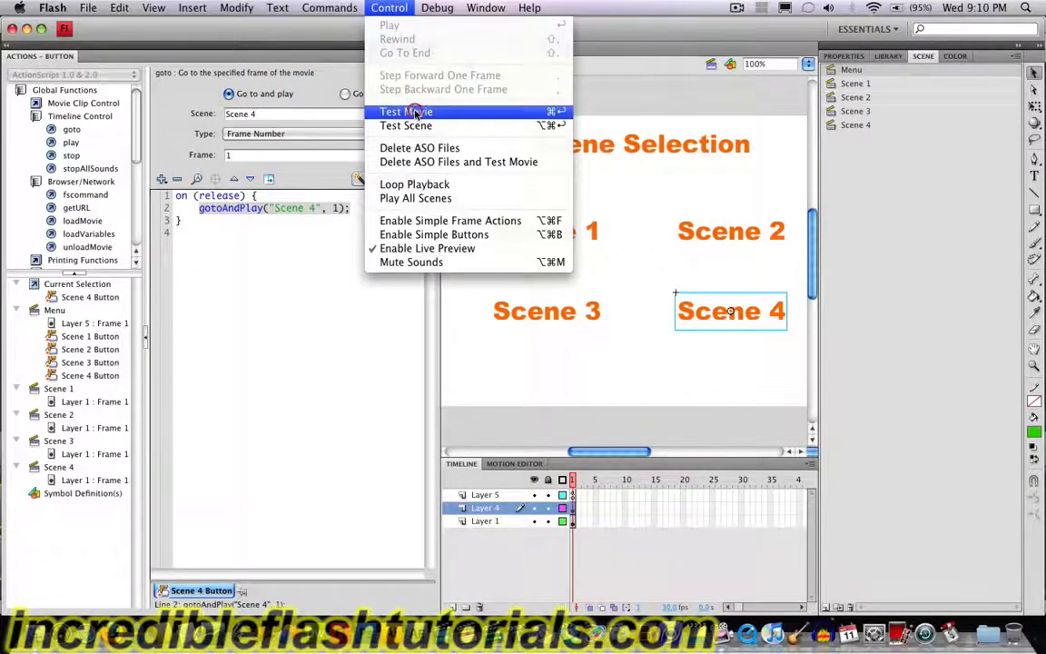
pyautogui.click(408, 111)
pyautogui.click(587, 247)
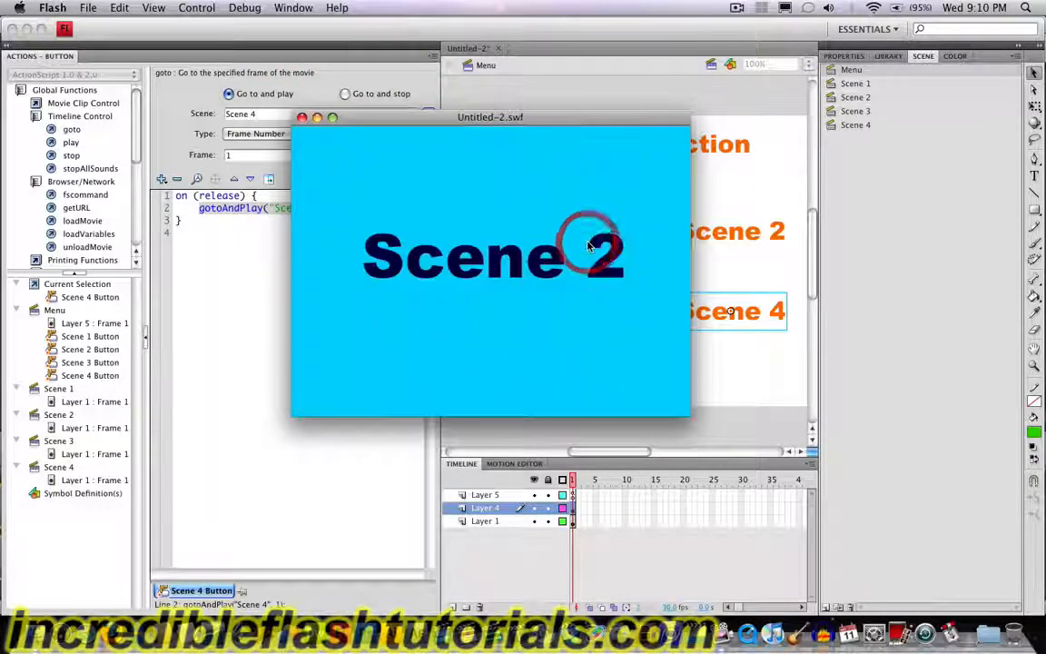
pyautogui.click(302, 116)
# Step: Test the Scene 3 and Scene 4 buttons in separate movie previews, closing each preview after its test
pyautogui.click(388, 7)
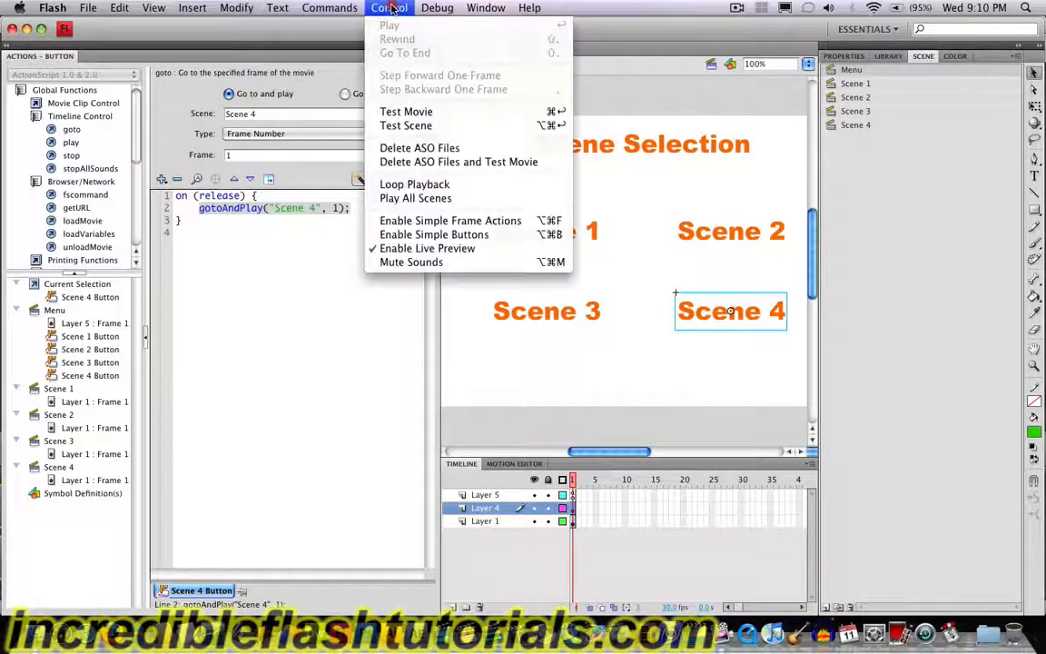
pyautogui.click(411, 113)
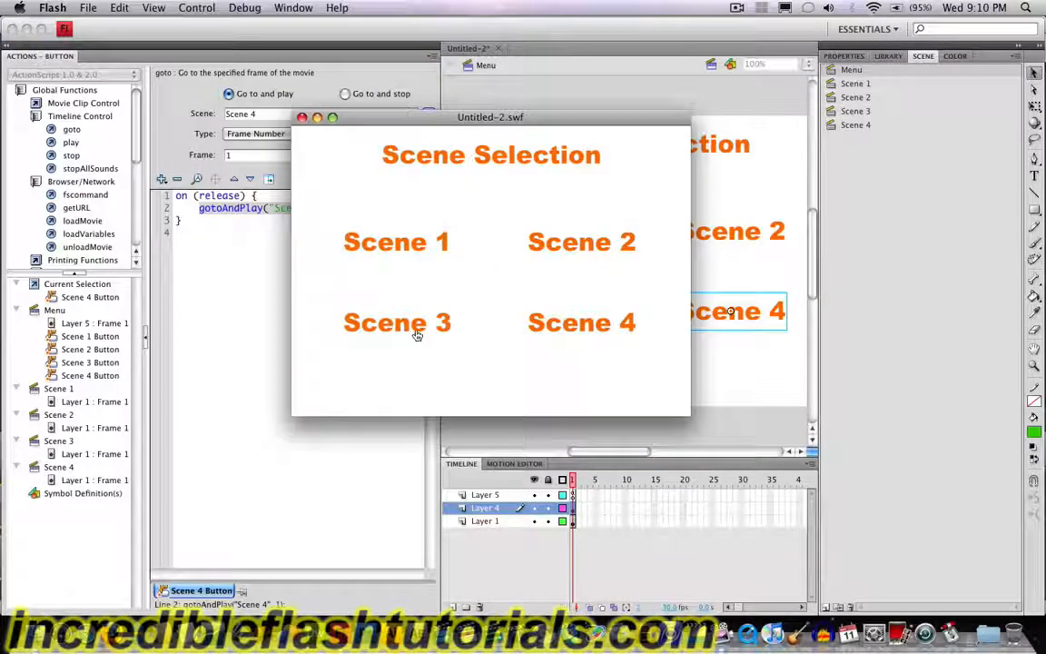
pyautogui.click(416, 334)
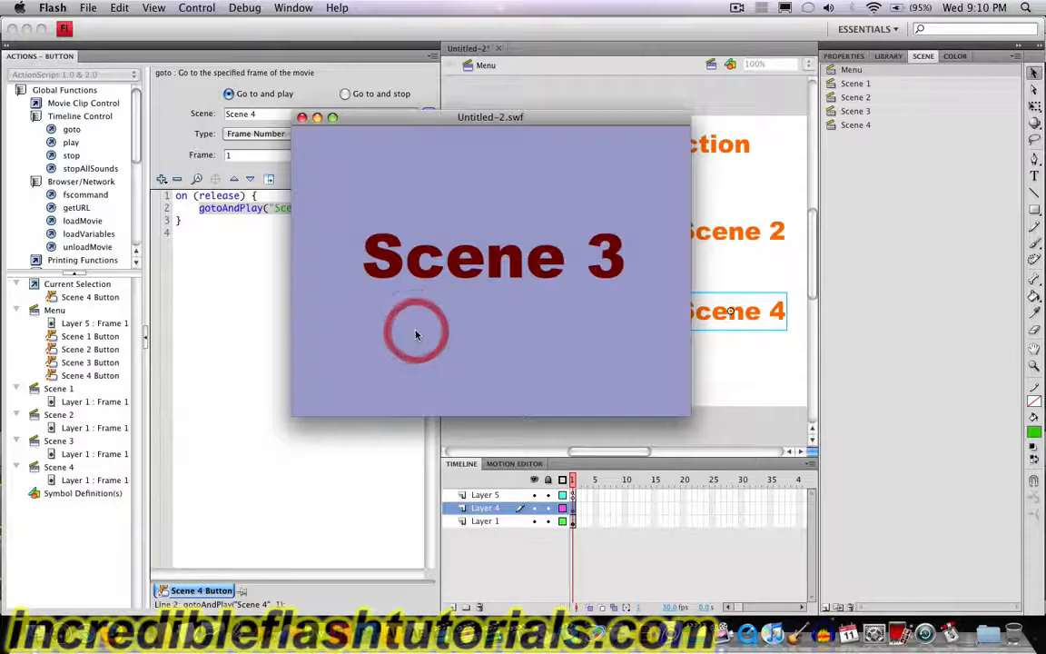
pyautogui.click(300, 121)
pyautogui.click(389, 7)
pyautogui.click(397, 112)
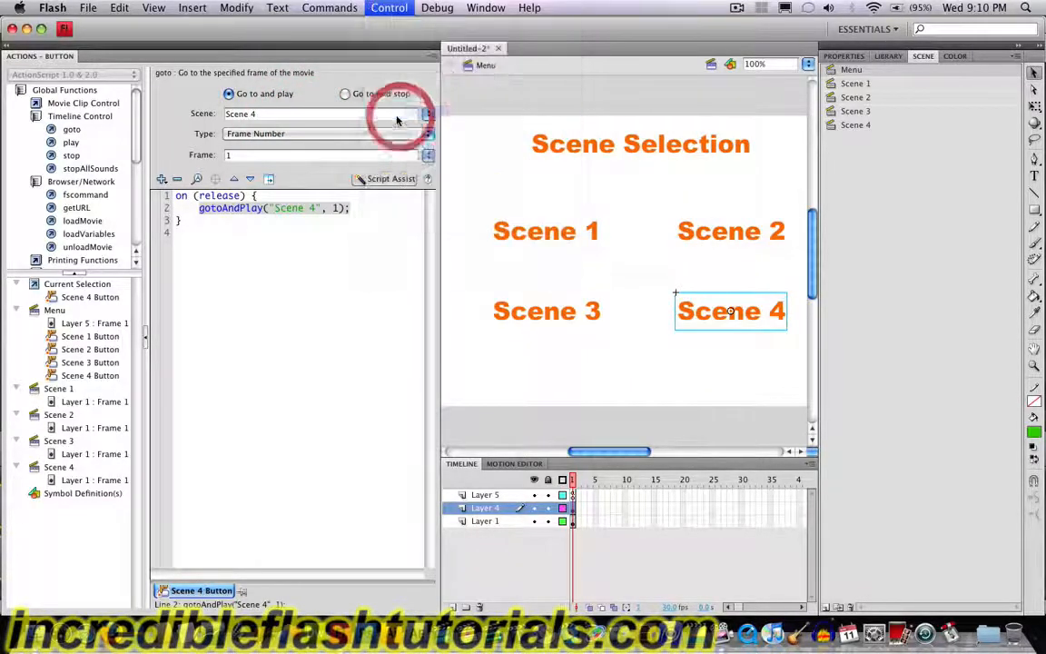
pyautogui.click(557, 325)
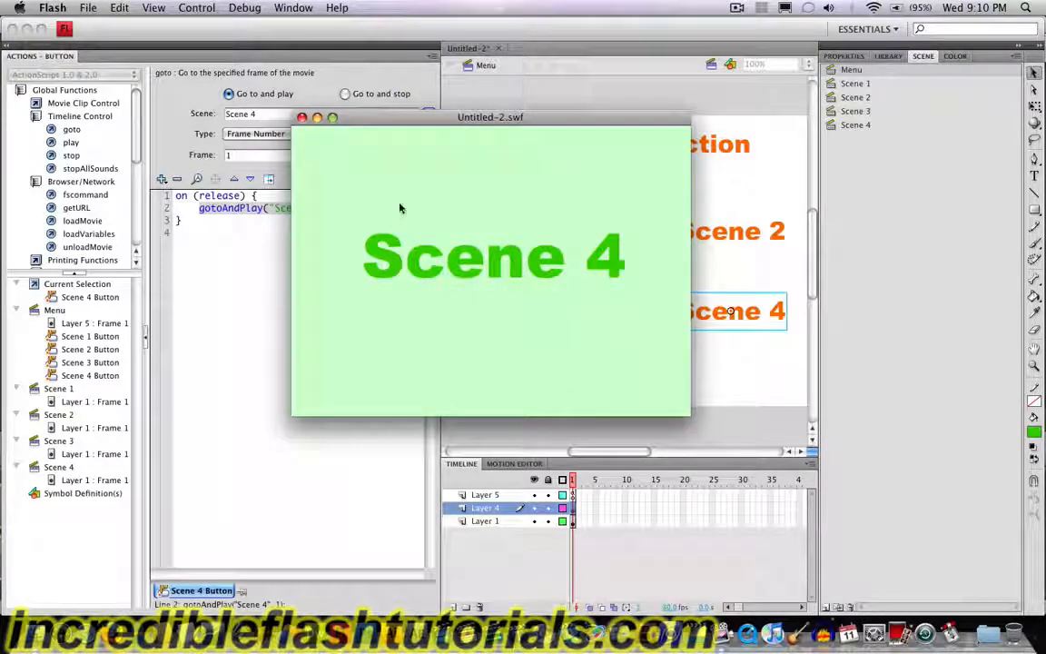
pyautogui.click(302, 118)
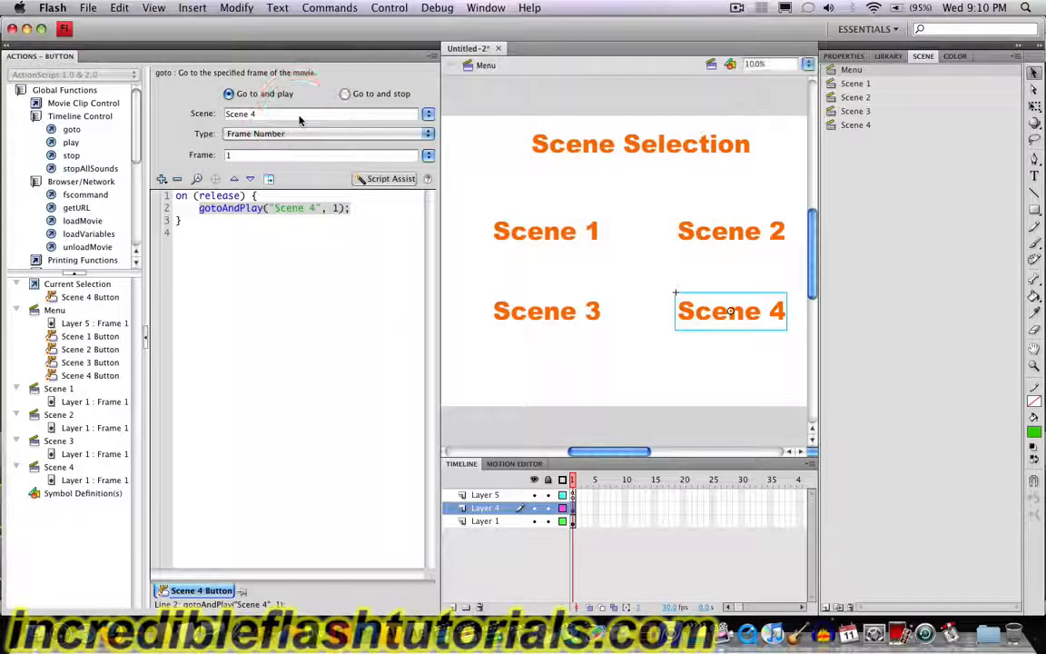
pyautogui.click(867, 84)
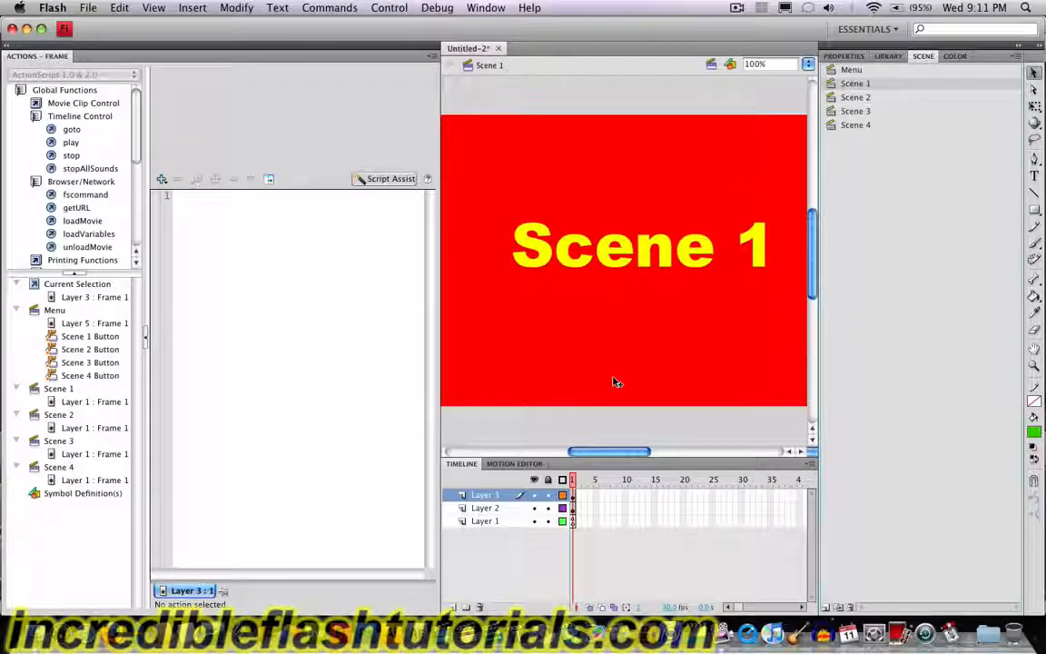
pyautogui.click(857, 72)
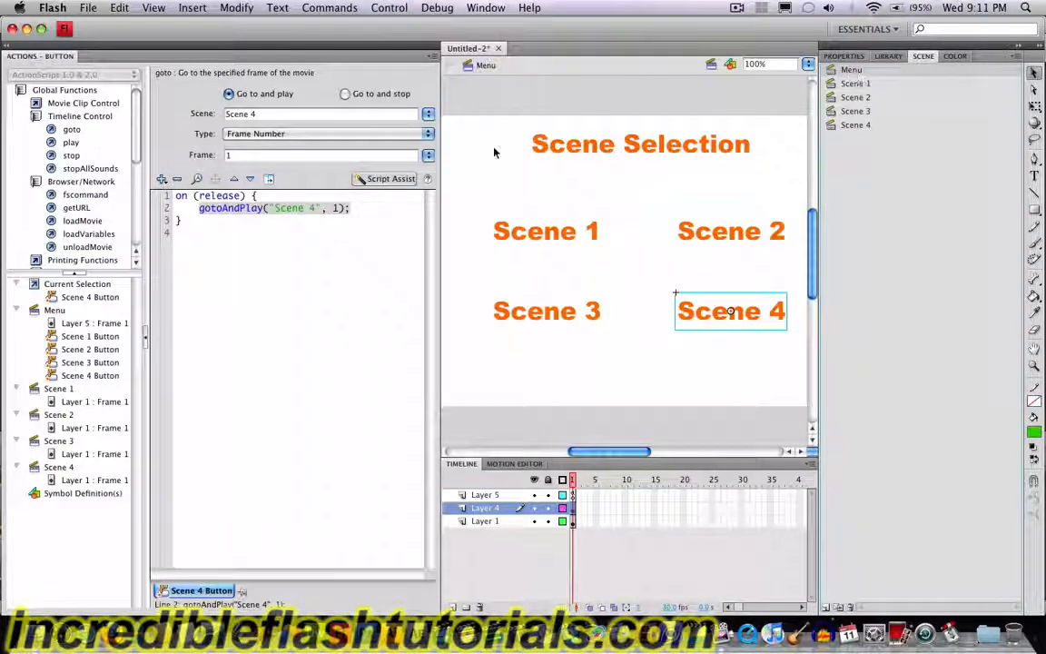
pyautogui.click(428, 115)
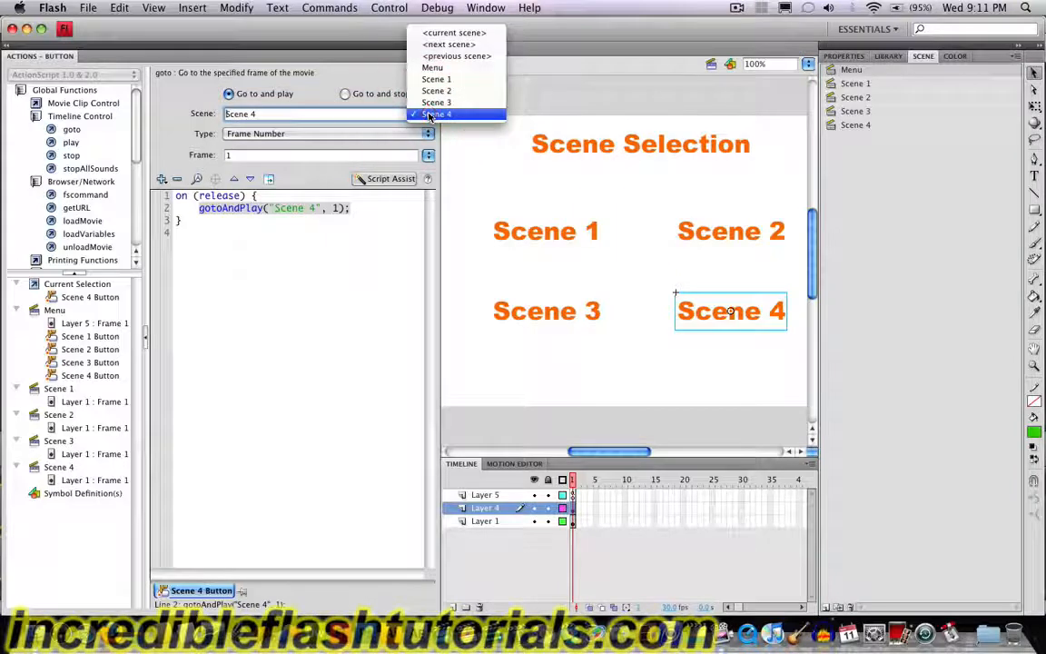
pyautogui.click(604, 388)
pyautogui.click(854, 98)
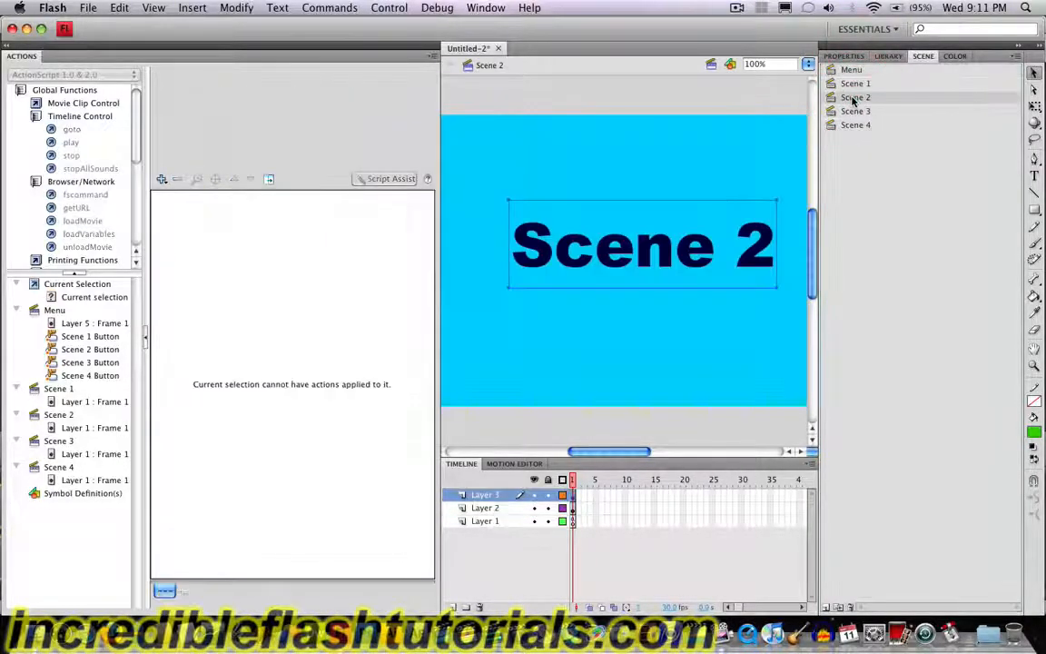